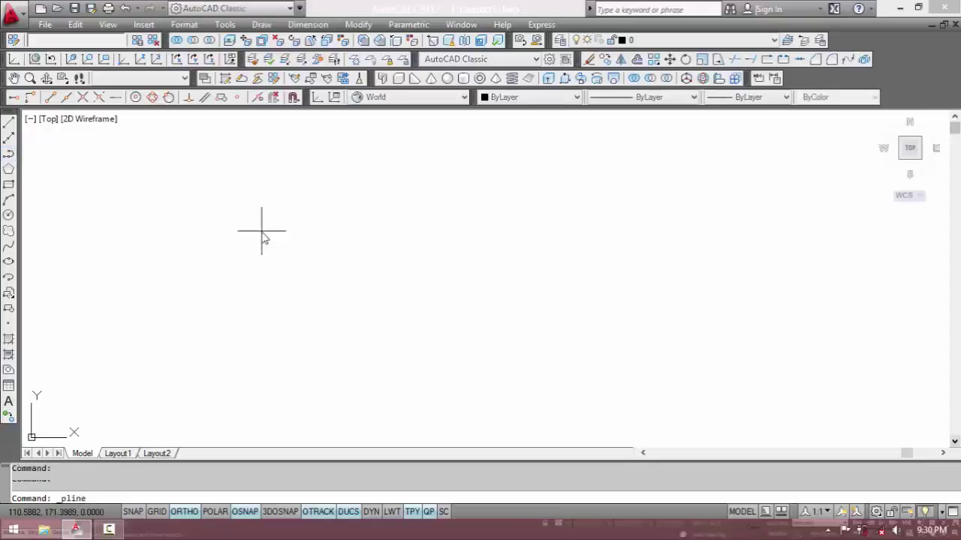
Start the pulley profile polyline with a 23.273 segment up and a 9.239 segment right.
click(249, 298)
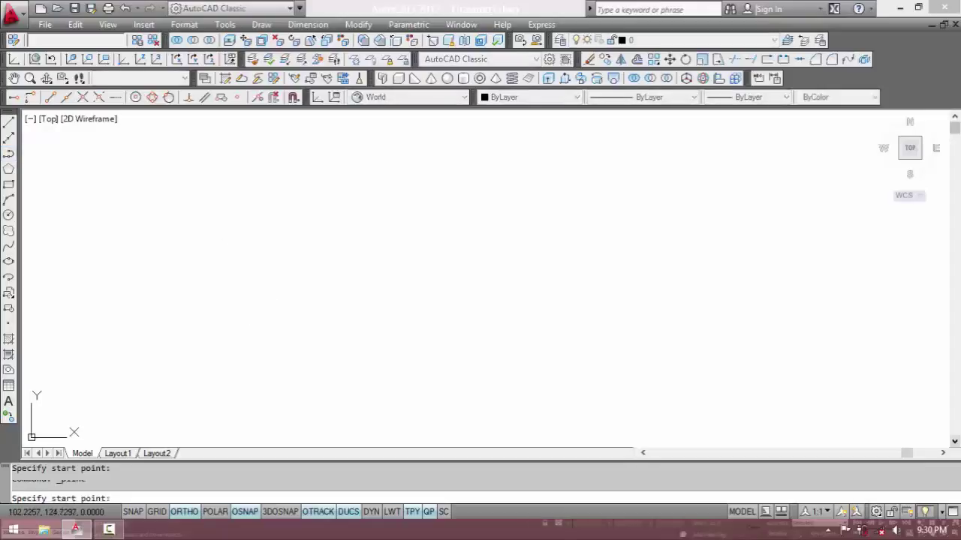
text(23.2)
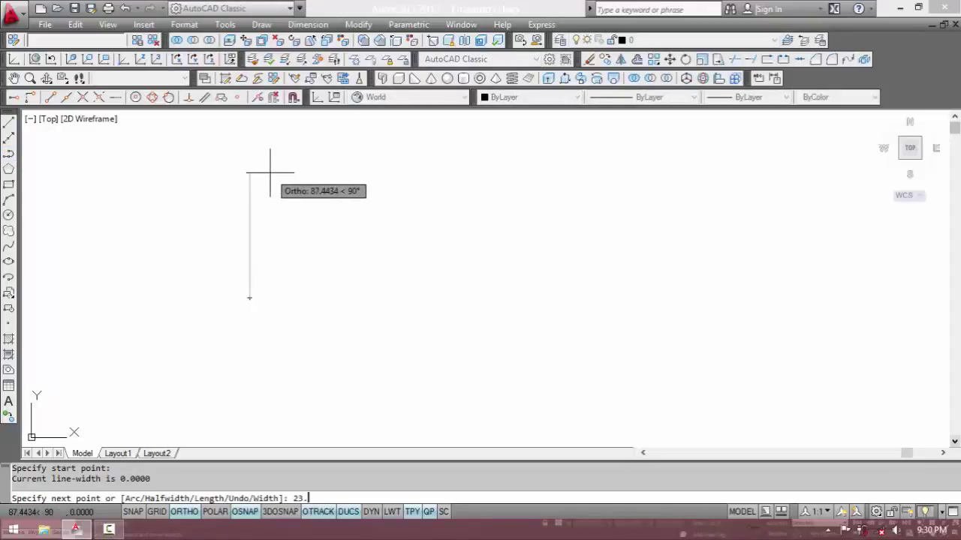
text(73)
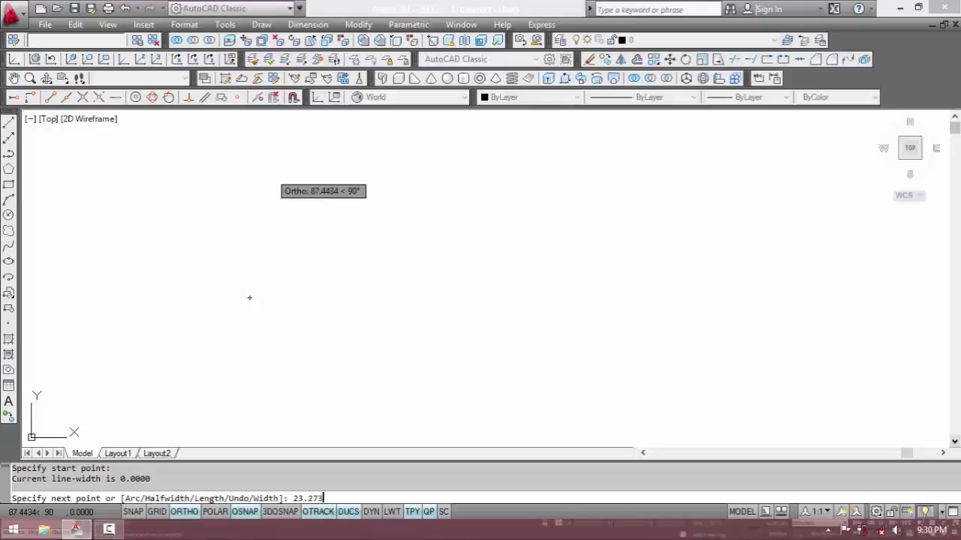
key(Return)
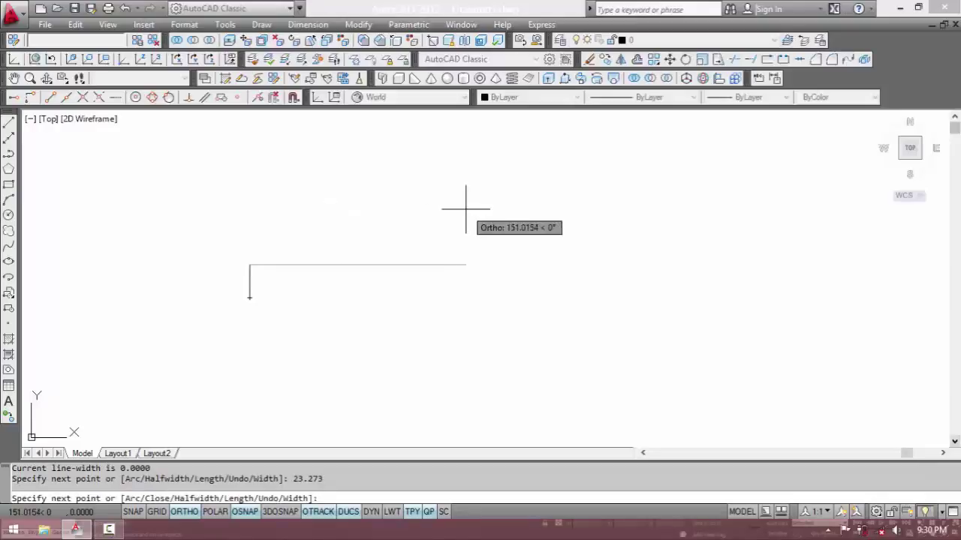
text(9.239)
key(Return)
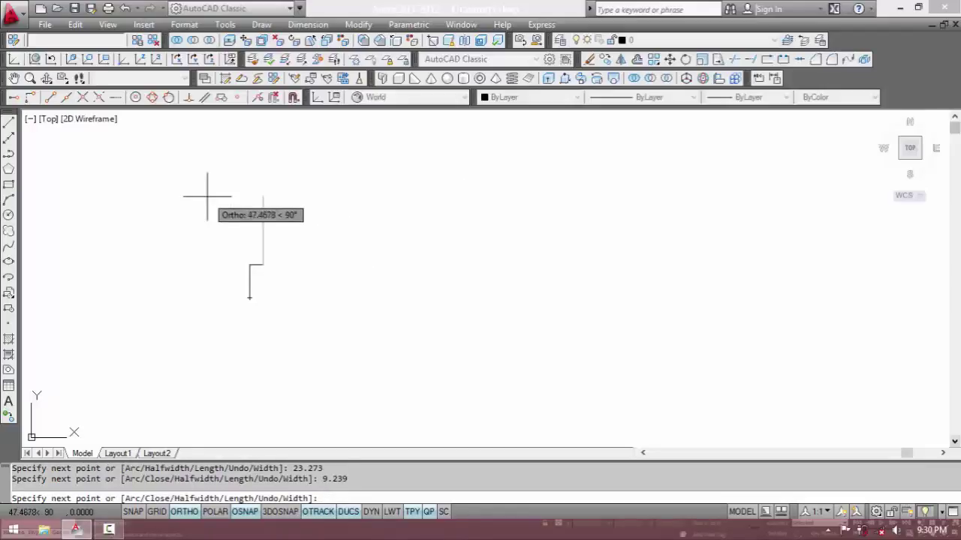
Add the slanted segment to @-9.239,12.935, then a 20.313 segment up.
text(@)
text(9.)
text(239,)
key(BackSpace)
key(BackSpace)
key(BackSpace)
key(BackSpace)
key(BackSpace)
text(-9)
text(.239,)
text(12.935)
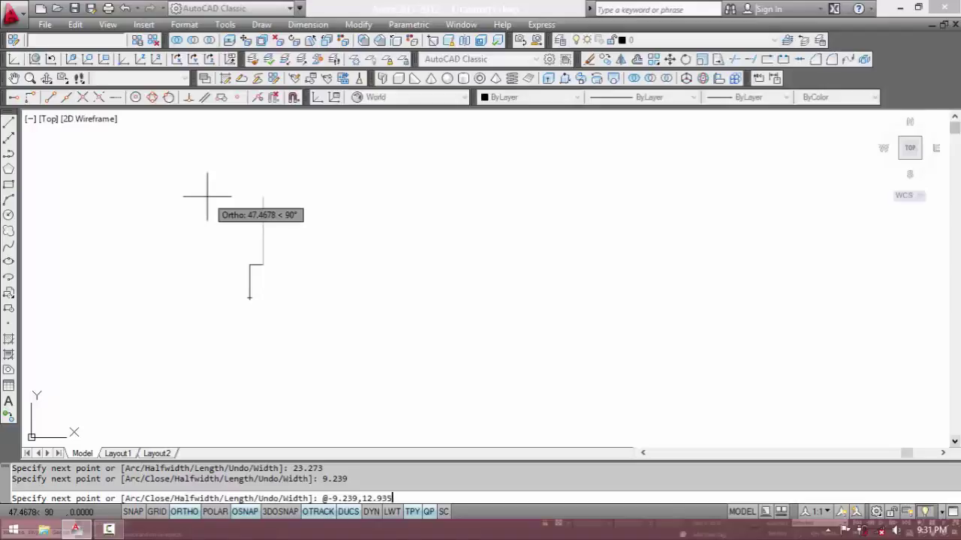
key(Return)
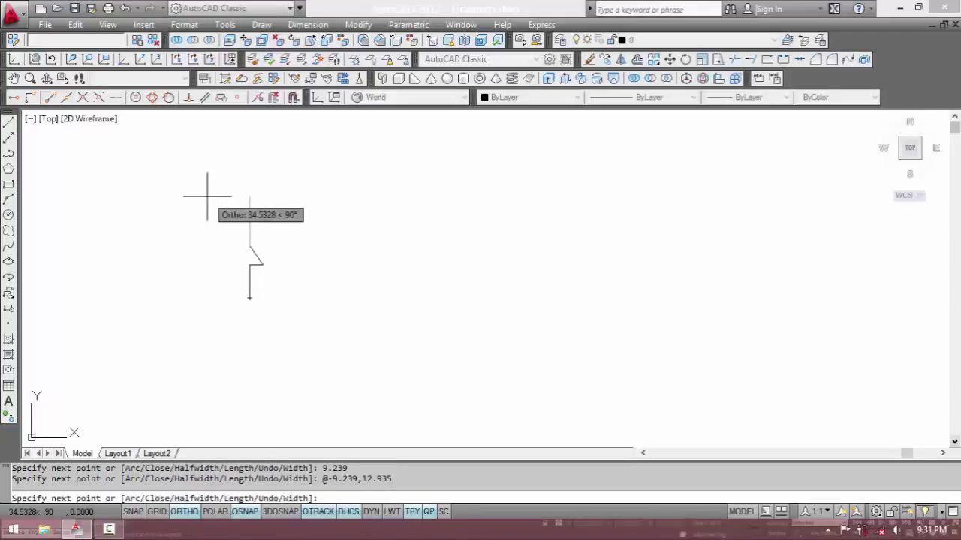
text(20.)
text(313)
key(Return)
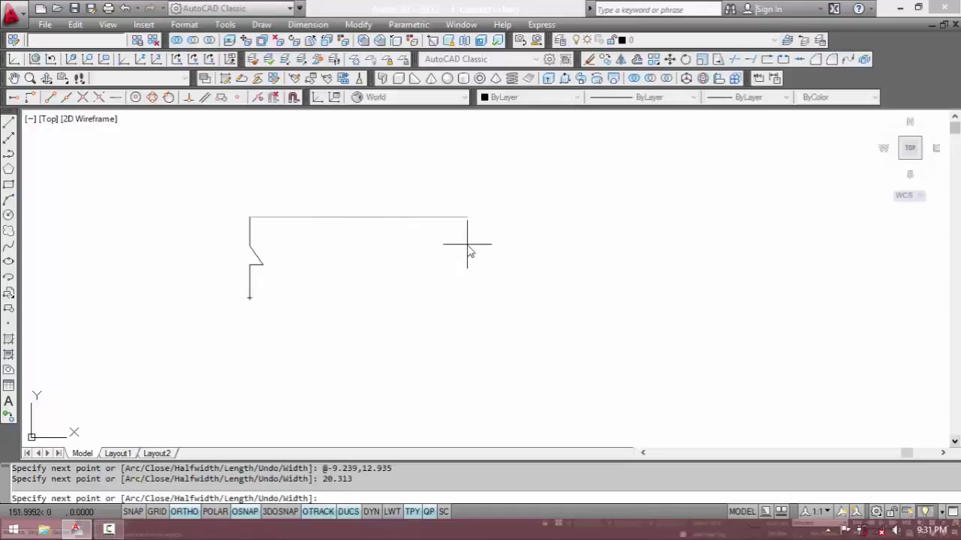
text(@1)
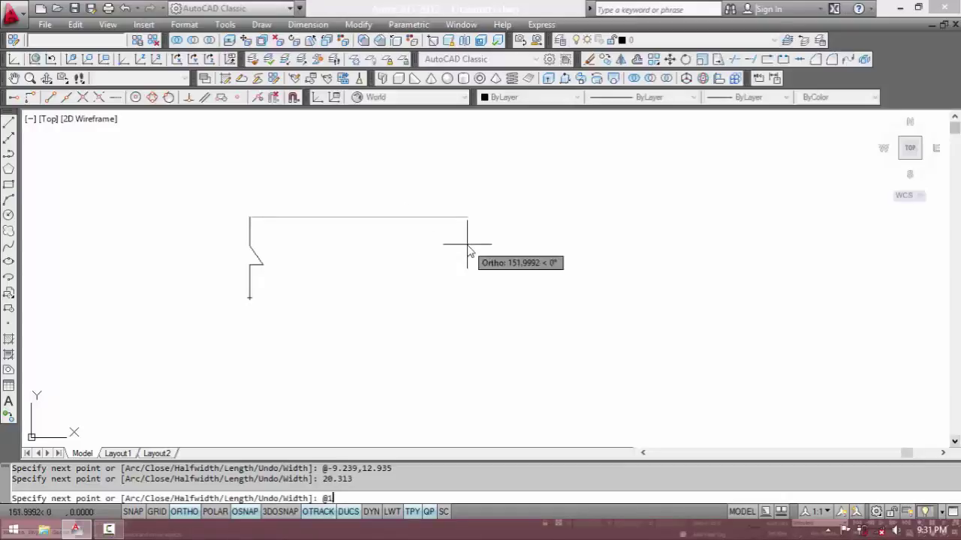
text(2.)
text(935,)
text(3)
text(8)
text(6)
text(83)
key(Return)
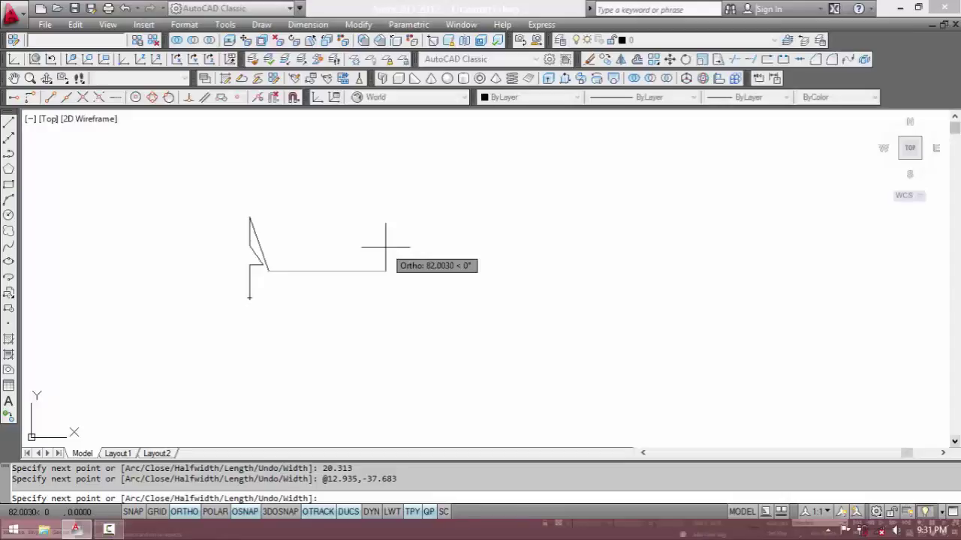
text(A)
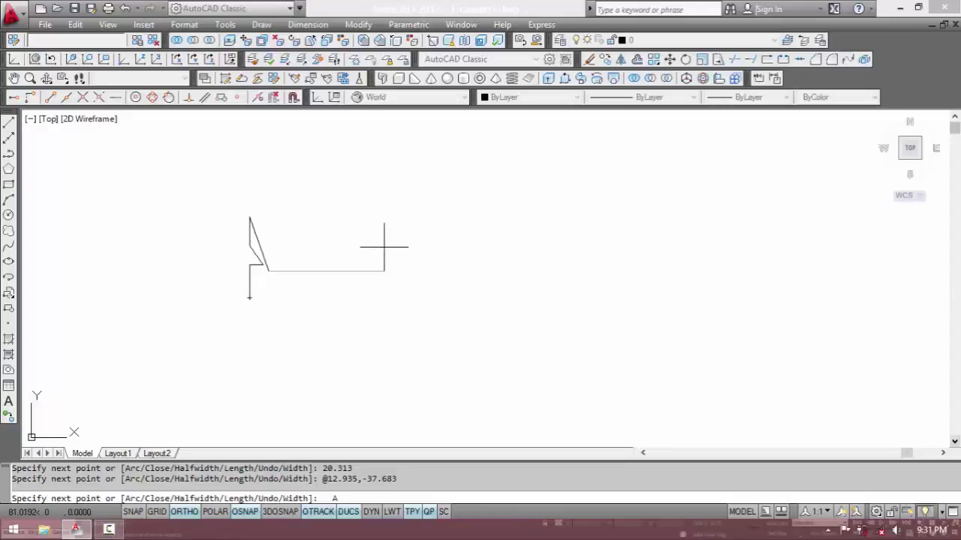
text(A)
key(BackSpace)
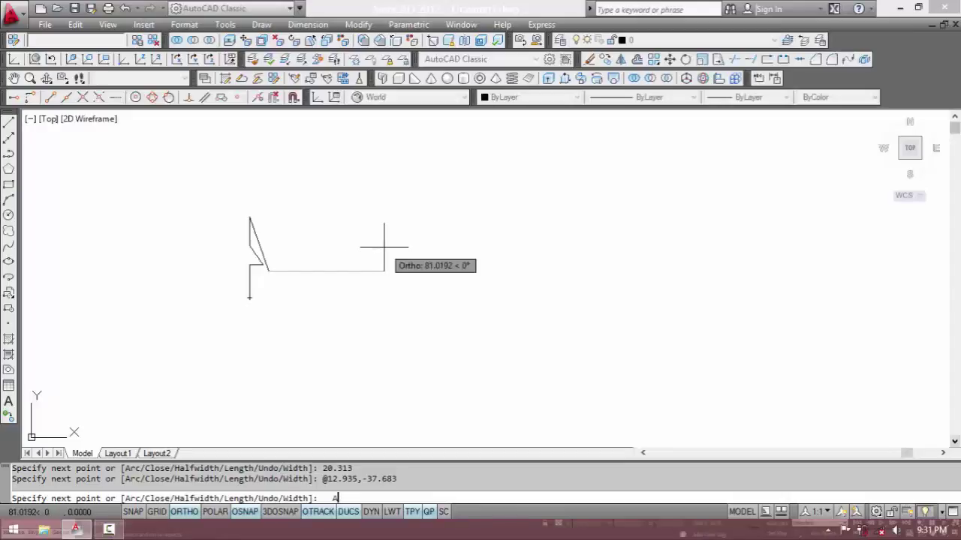
key(BackSpace)
text(u)
key(Return)
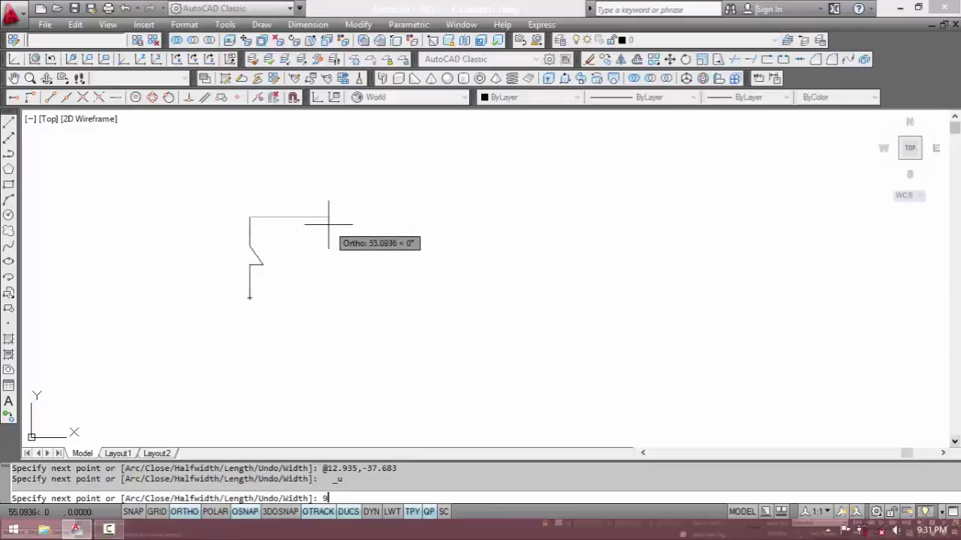
text(.2)
text(39)
key(Return)
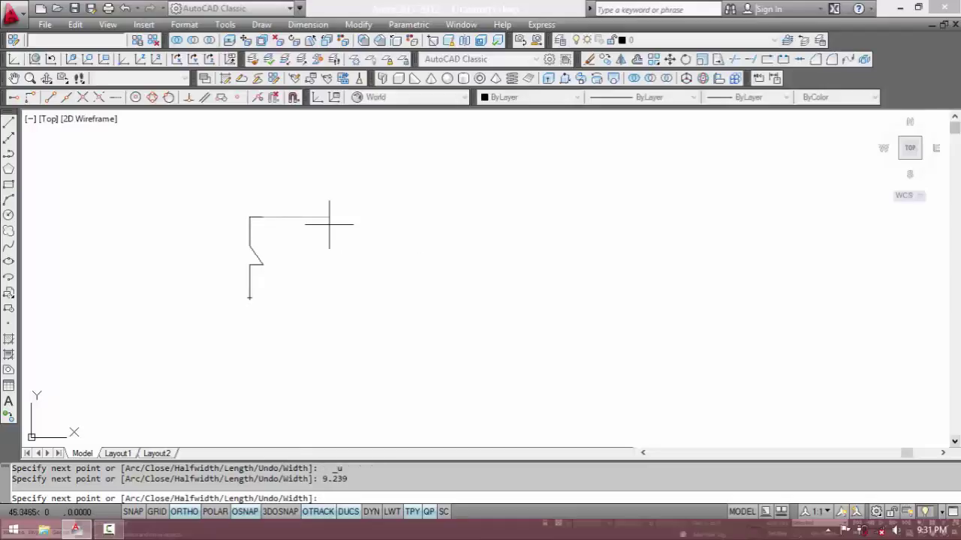
key(ctrl+z)
text(@)
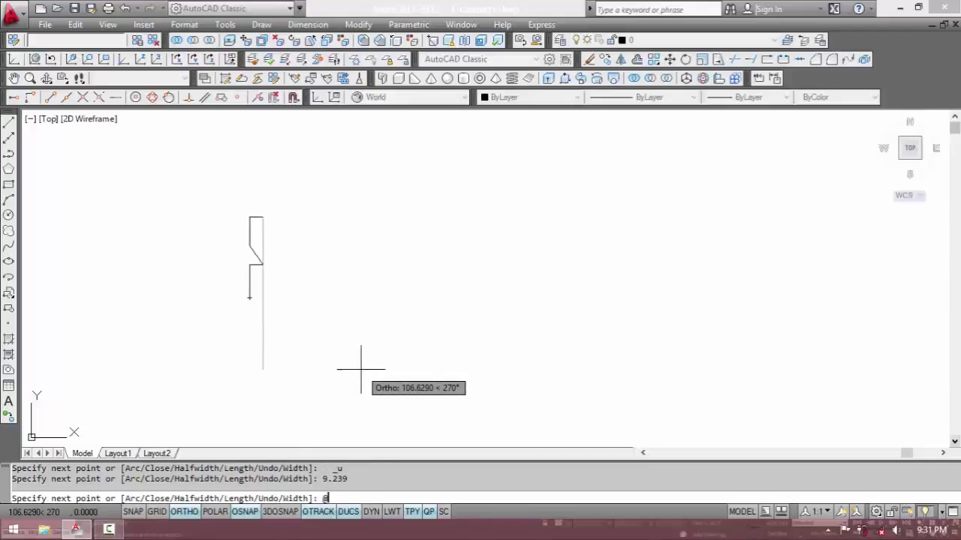
text(12.)
text(935,-3)
text(7)
text(.)
text(683)
key(Return)
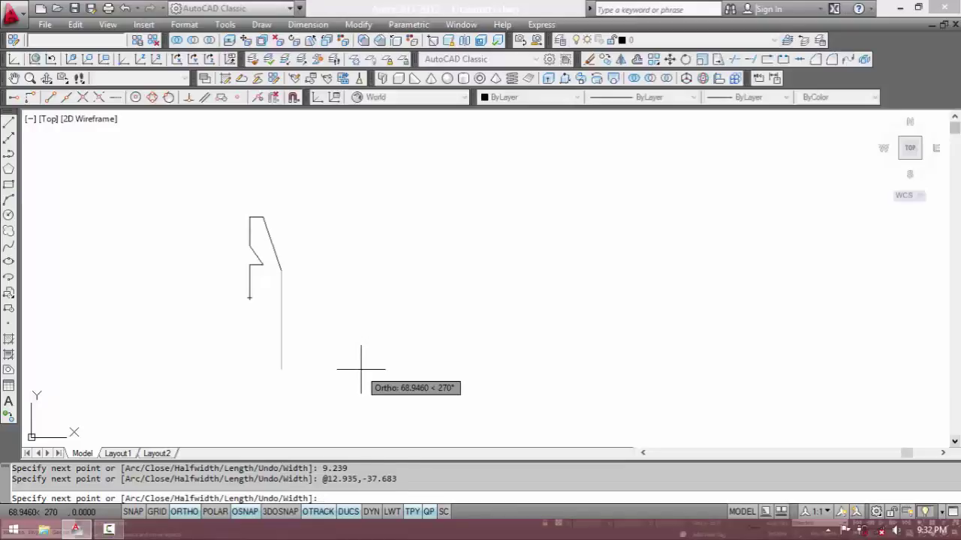
text(11.)
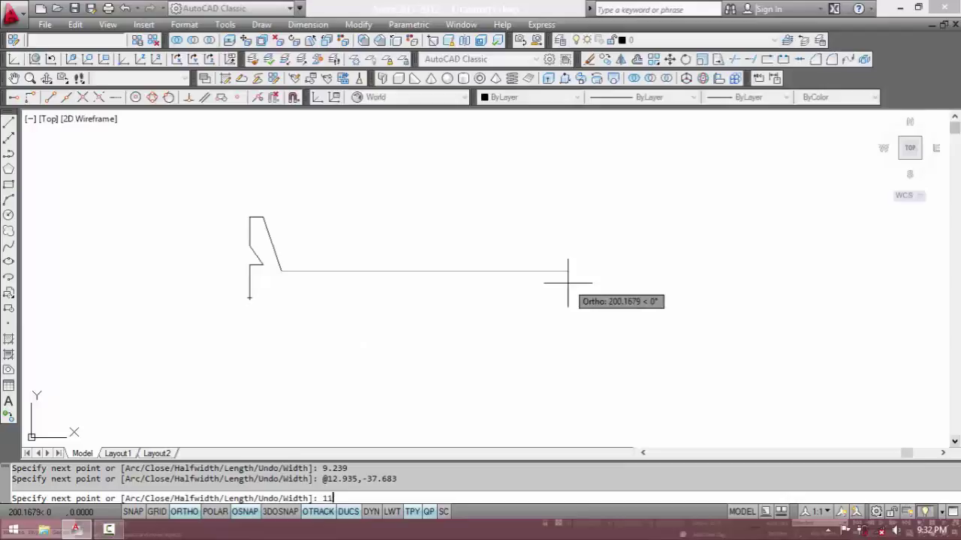
text(087)
key(Return)
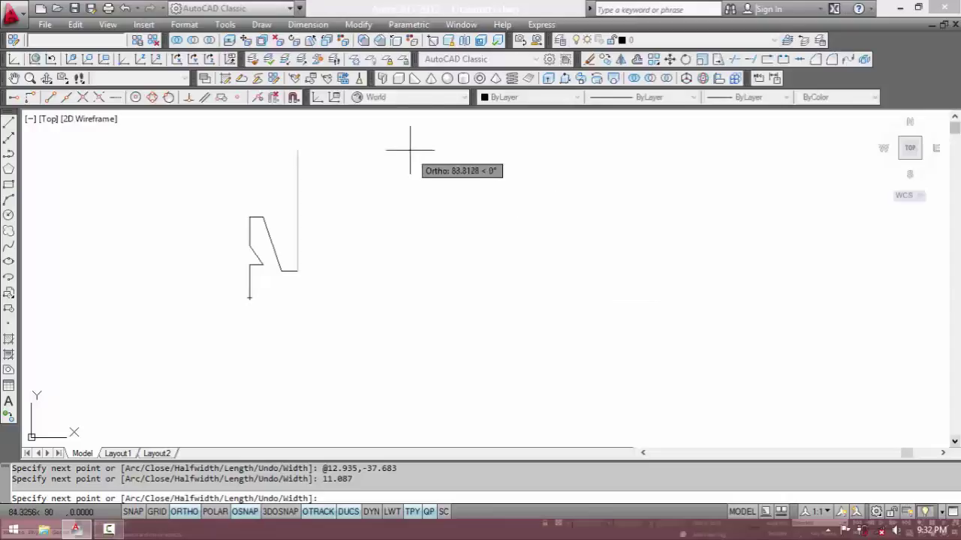
text(@12.)
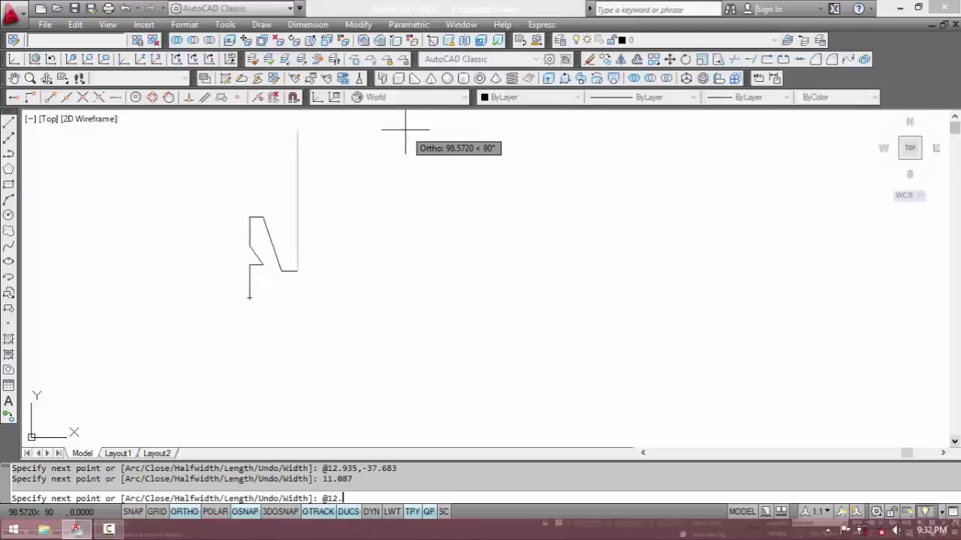
text(935,)
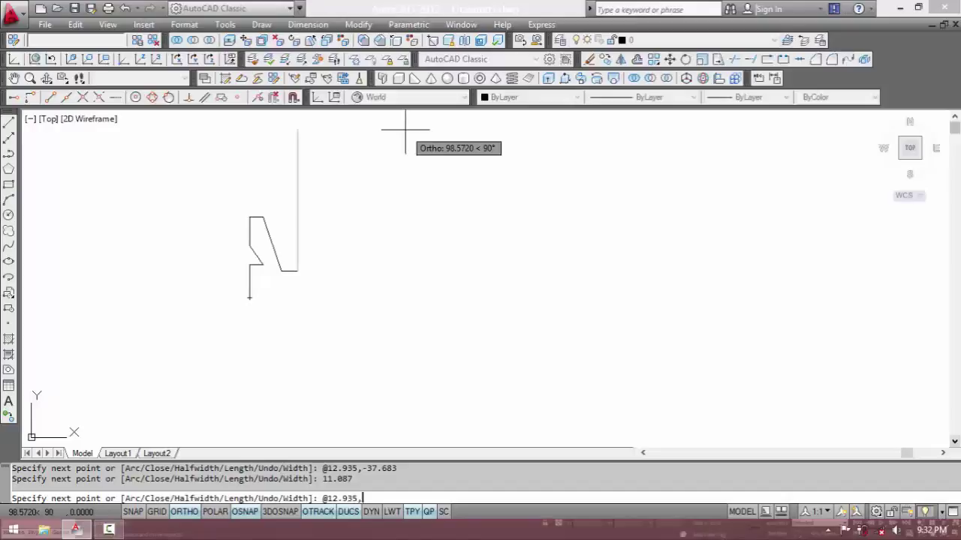
text(37.6)
text(83)
key(Return)
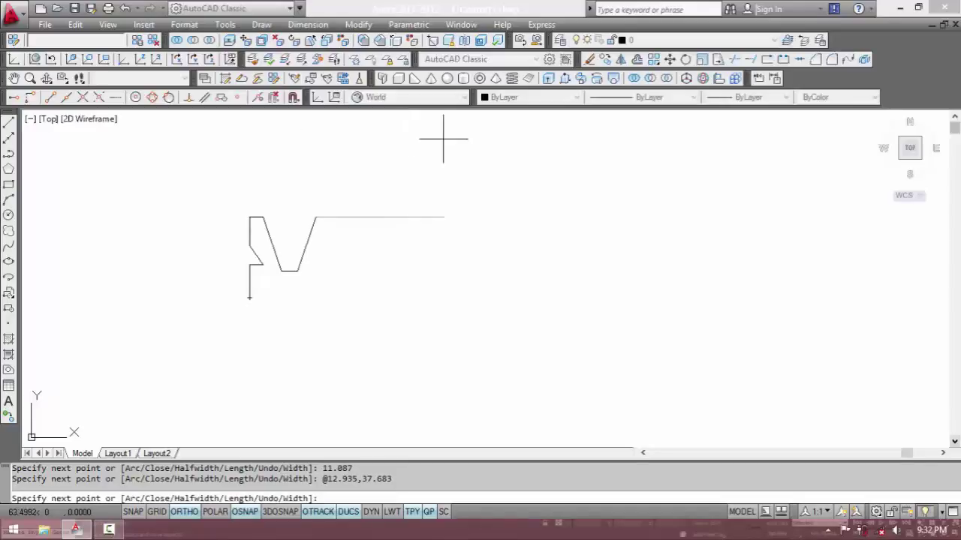
text(9.)
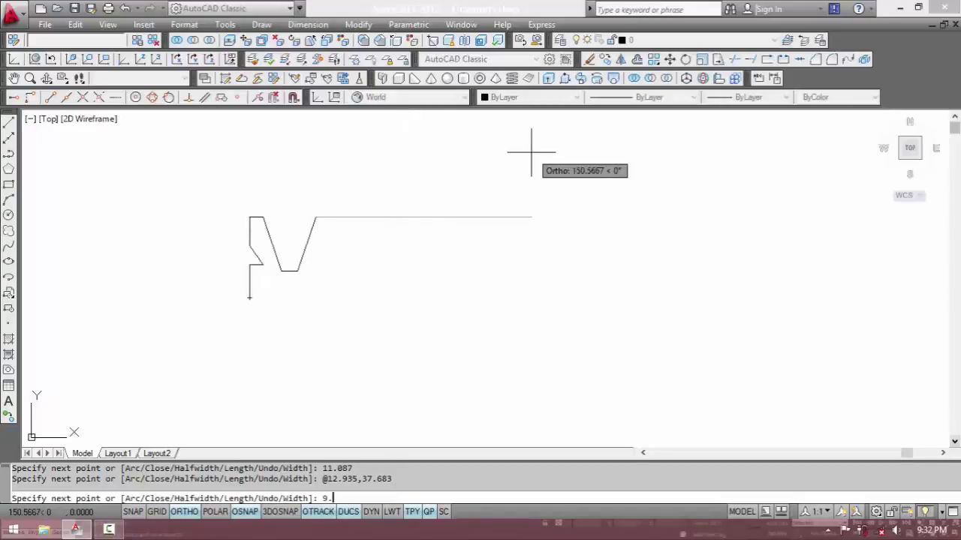
text(239)
key(Return)
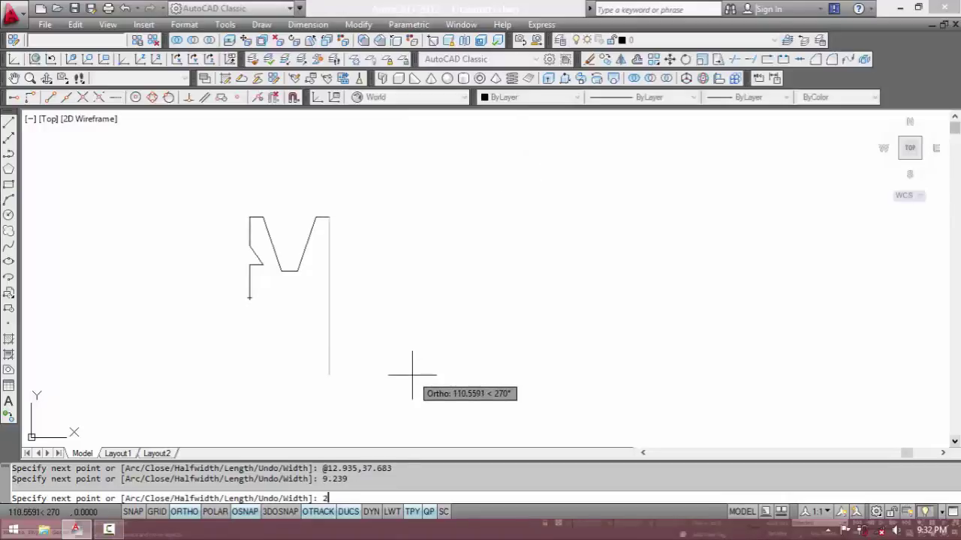
Add 20.313 down, @-9.239,-12.935 slant, 35.11 right and 23.273 down, then close the polyline.
text(0.313)
key(Return)
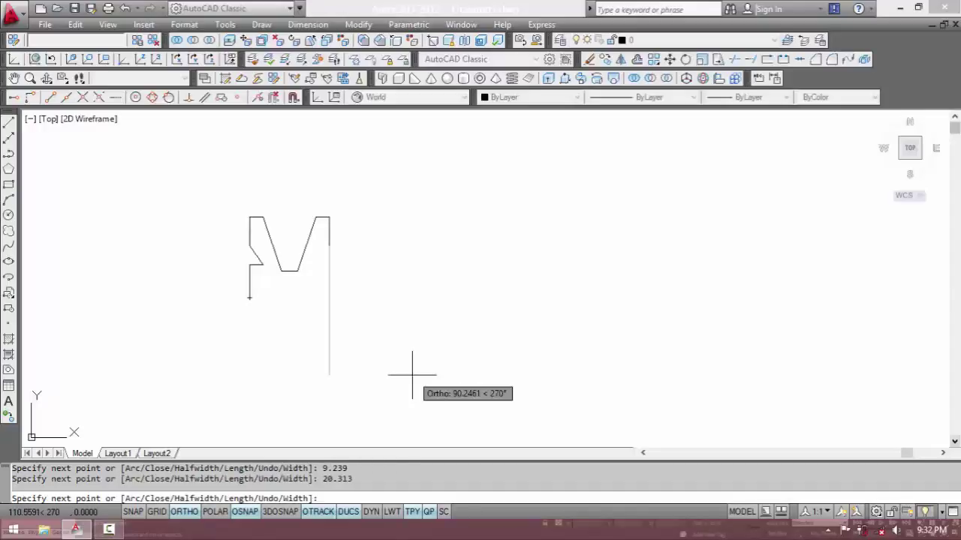
text(@-9)
text(.23)
text(9,-12.)
text(93)
text(5)
key(Return)
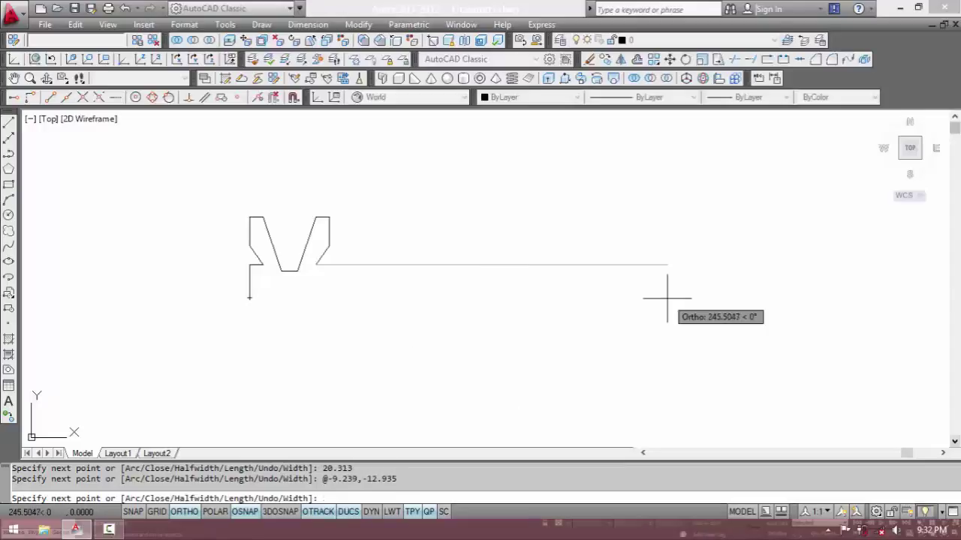
text(35.11)
key(Return)
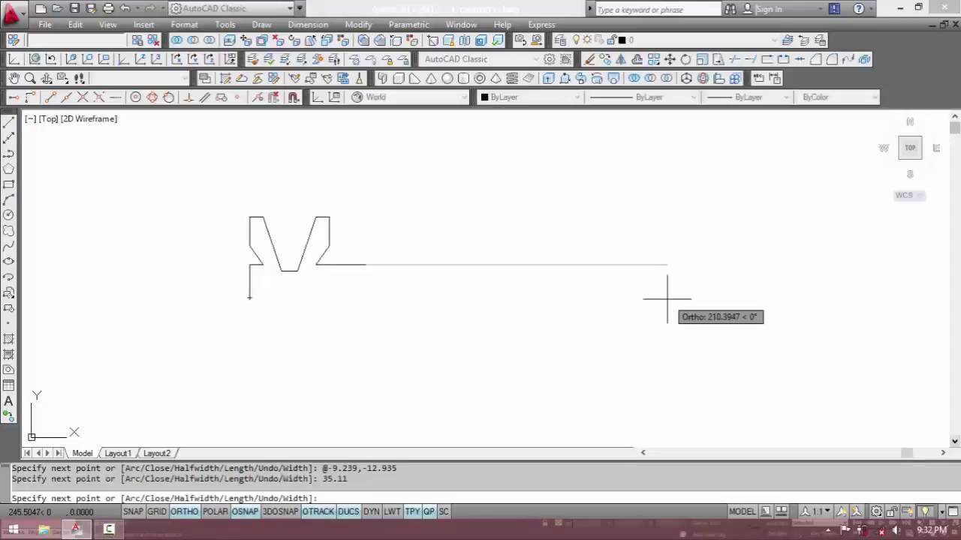
text(23)
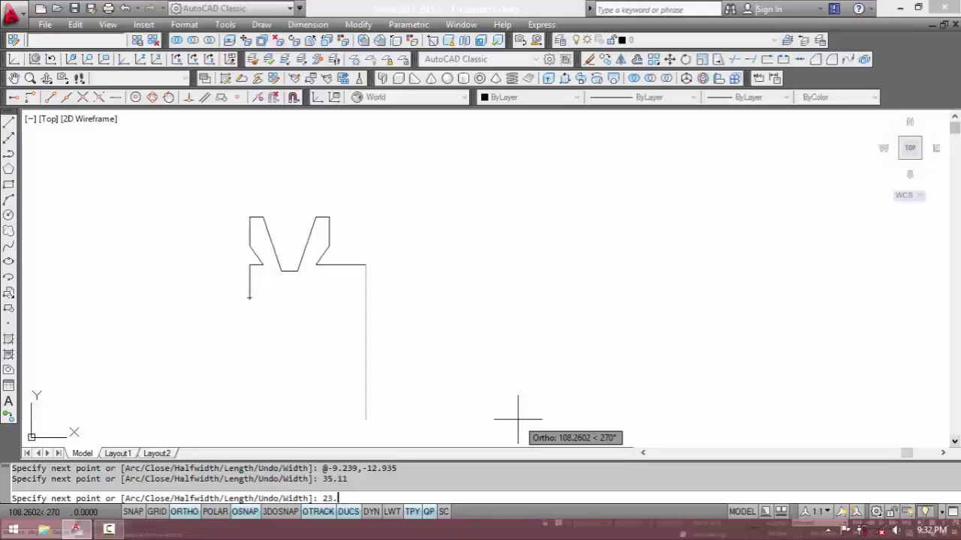
text(.273)
key(Return)
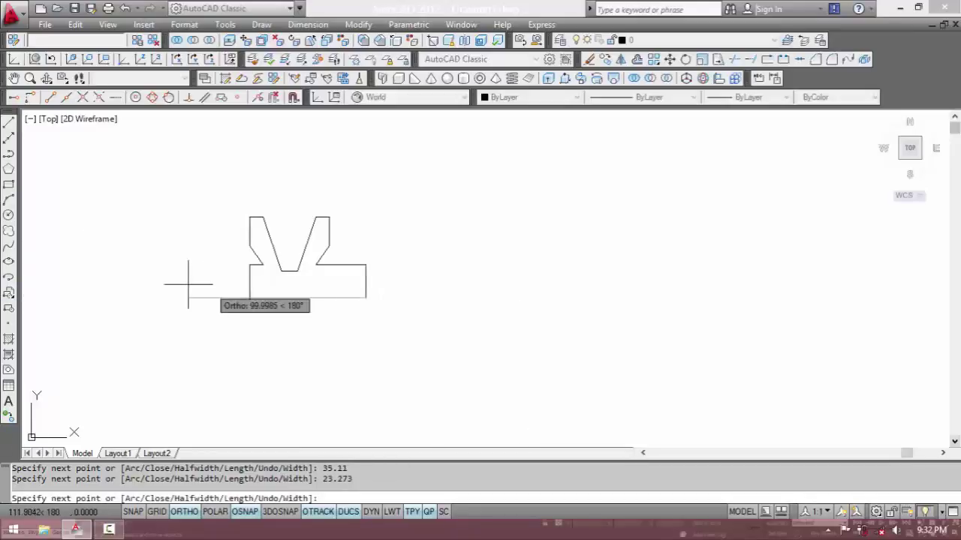
text(c)
key(Return)
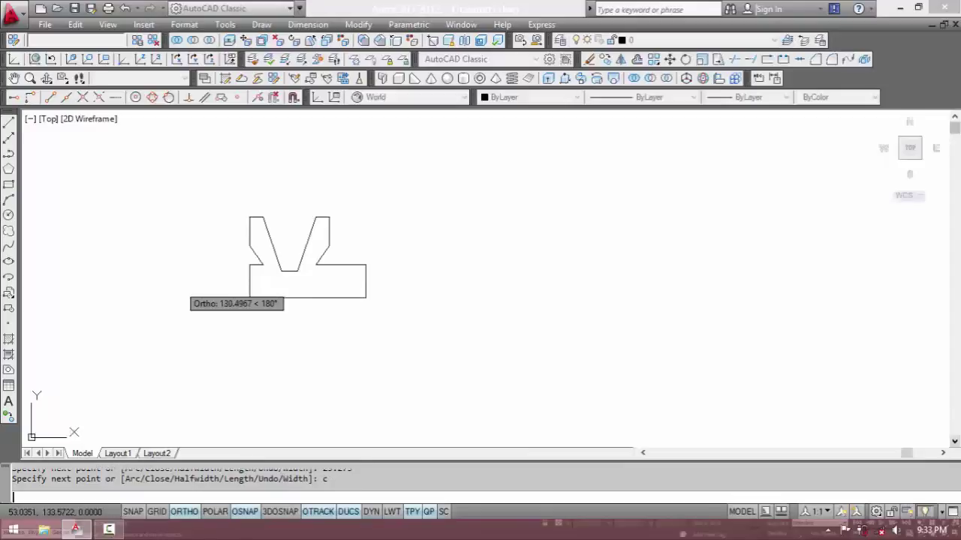
Draw an 18.479 vertical construction line down from the profile's lower-left corner.
middle_drag(118, 210, 167, 139)
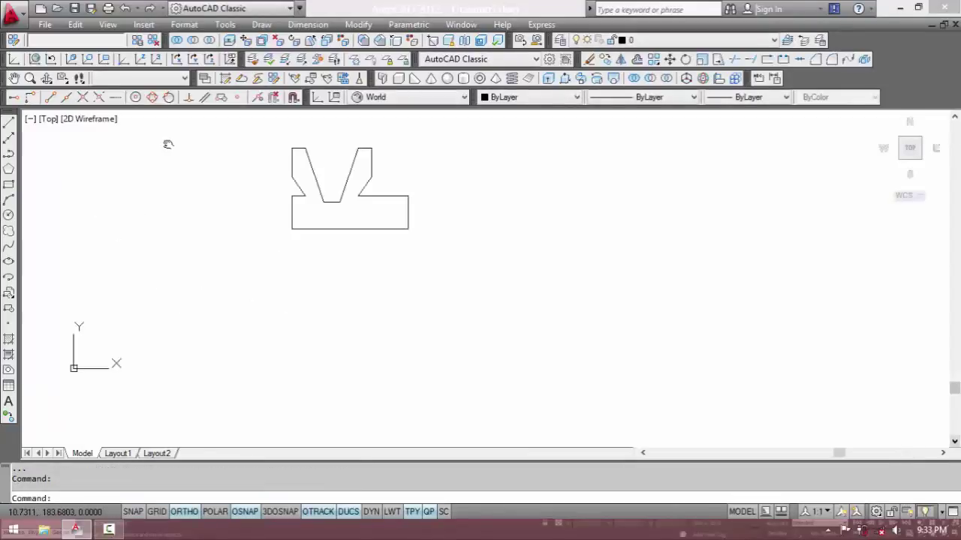
double_click(9, 122)
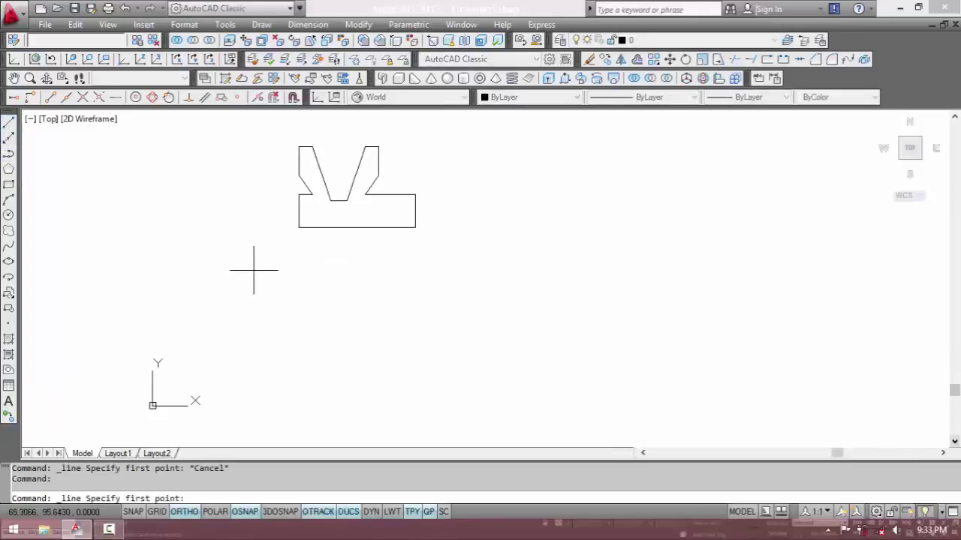
click(298, 226)
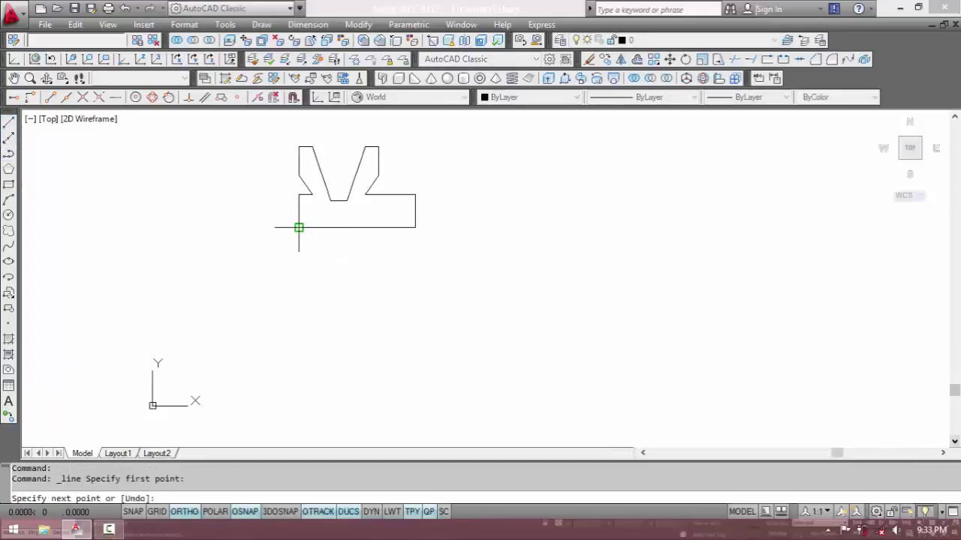
text(18)
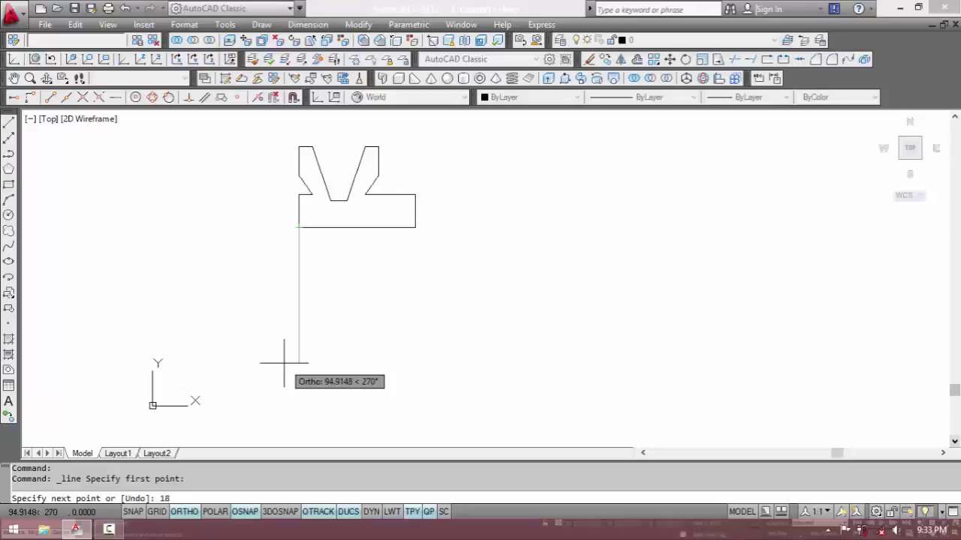
text(.)
key(BackSpace)
text(4)
text(79)
key(Return)
key(Return)
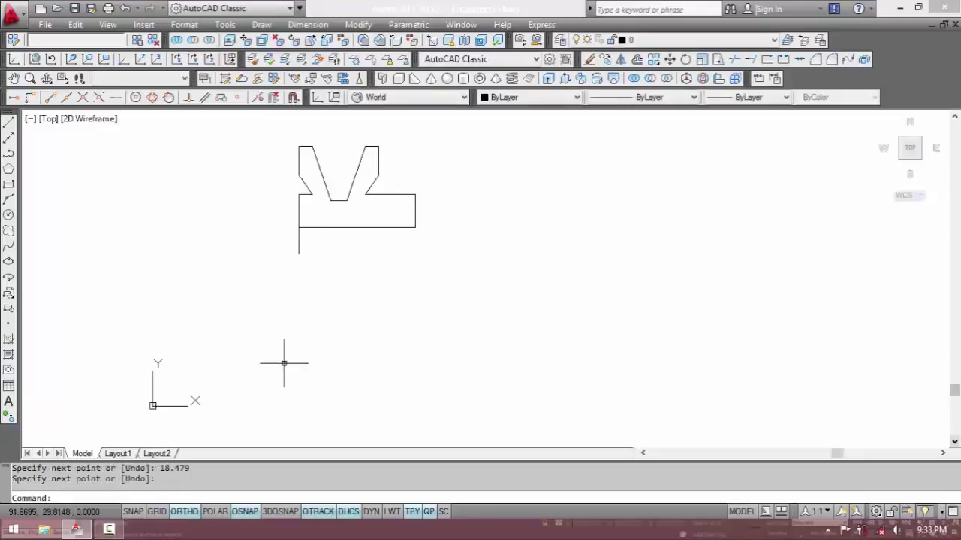
Draw the horizontal axis line across the profile's width and erase the vertical construction line.
click(14, 126)
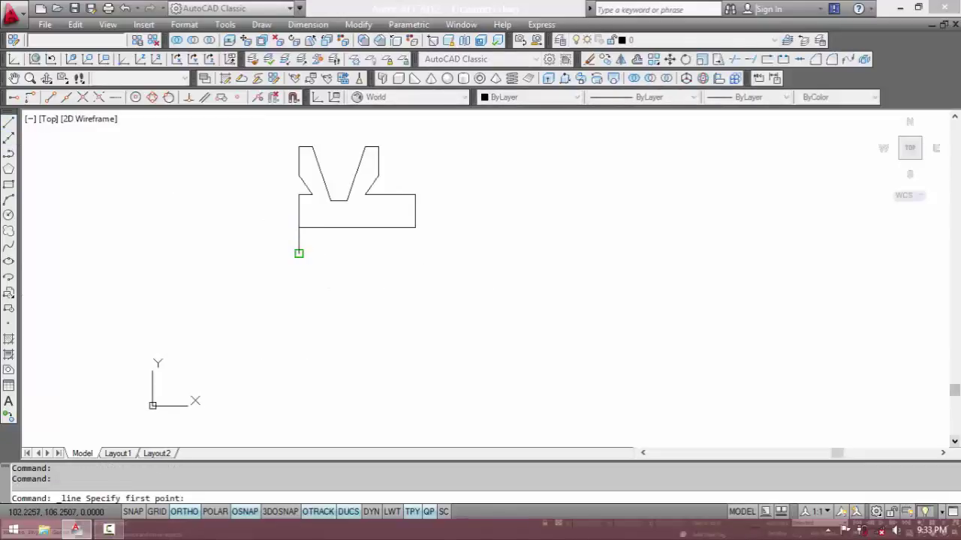
click(298, 253)
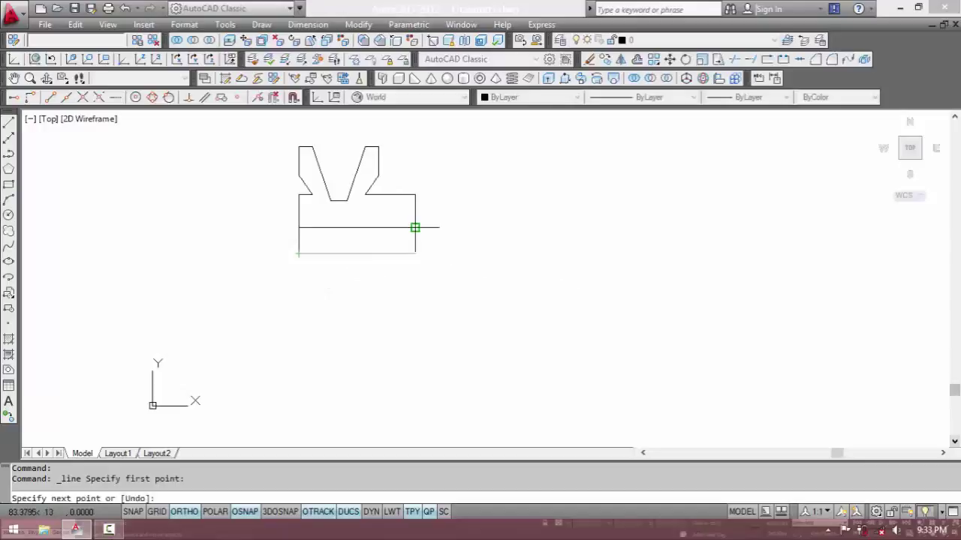
click(414, 253)
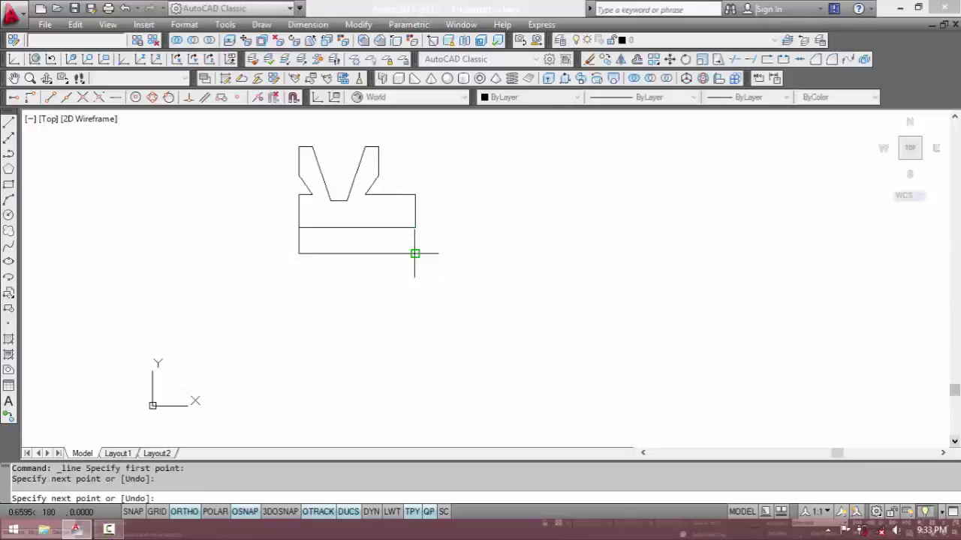
key(Return)
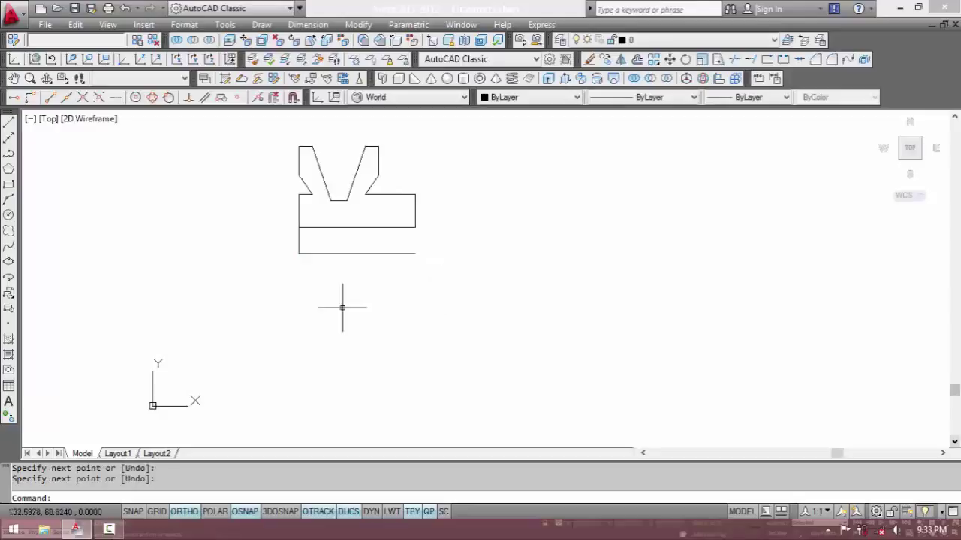
click(299, 237)
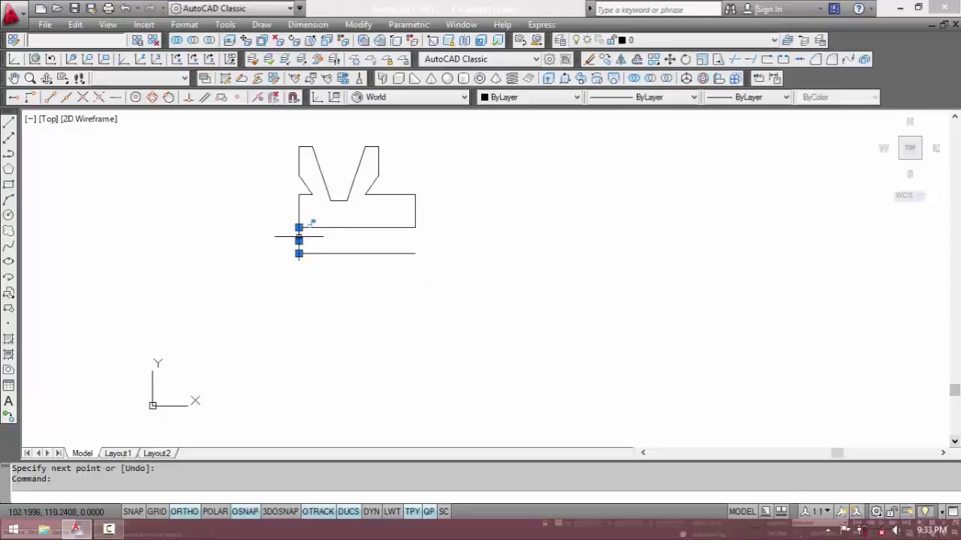
key(Delete)
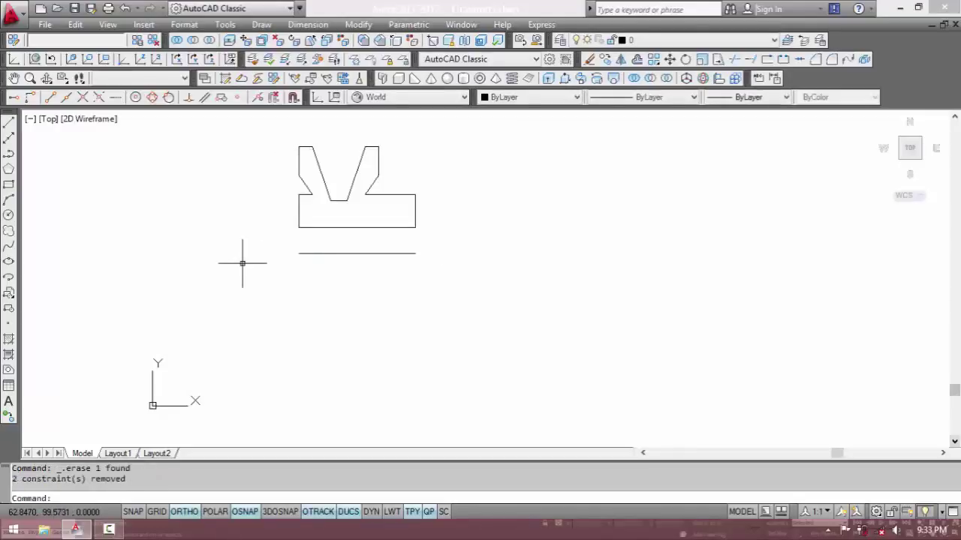
Revolve the pulley profile 360° about the horizontal line below it.
click(598, 81)
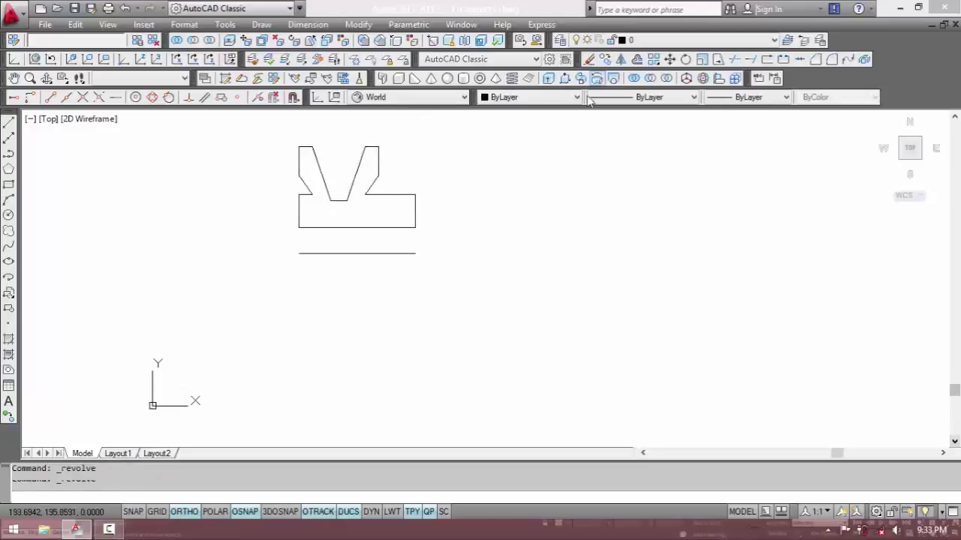
click(415, 214)
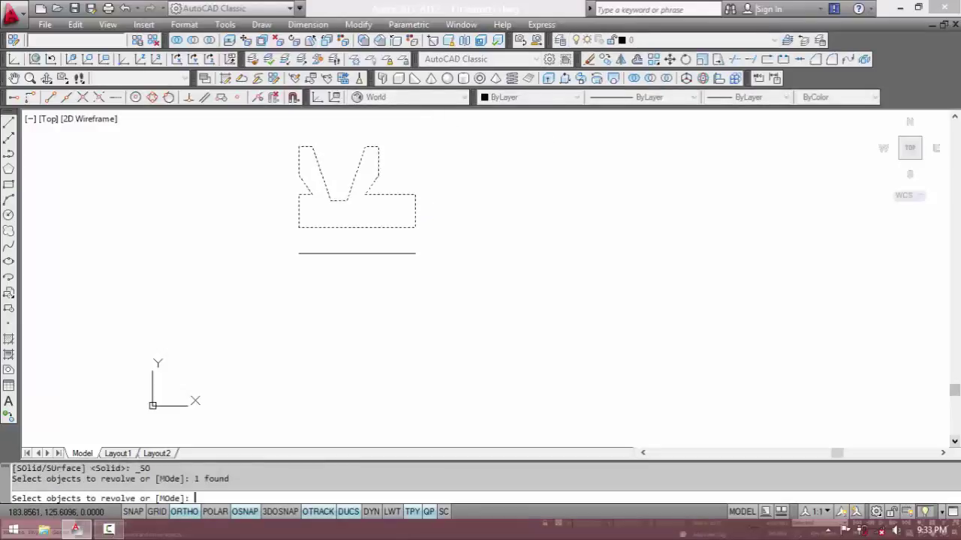
key(Return)
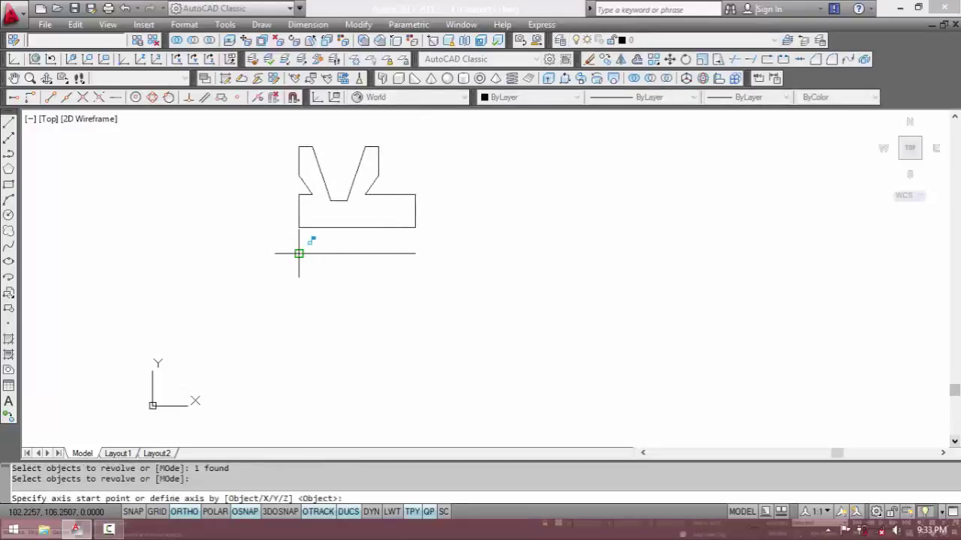
click(299, 253)
click(415, 253)
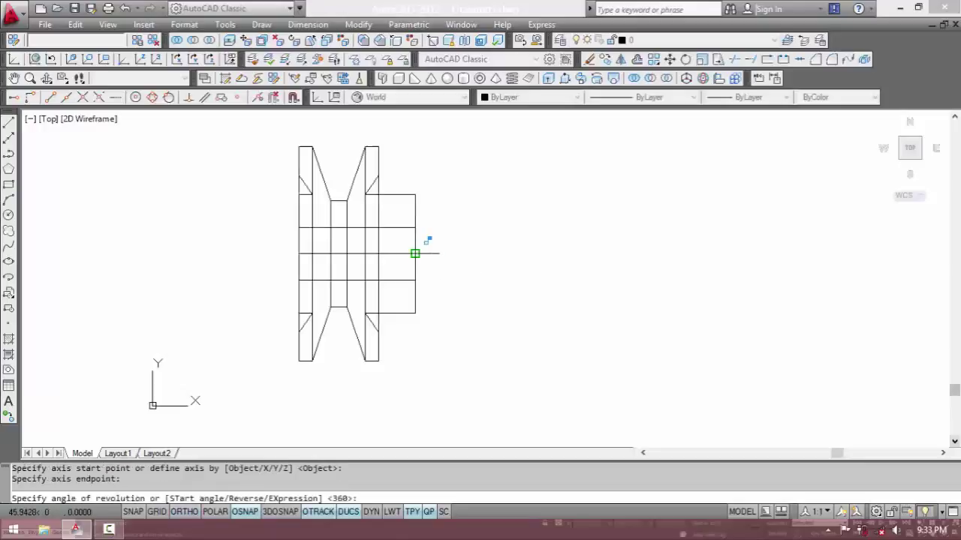
text(360)
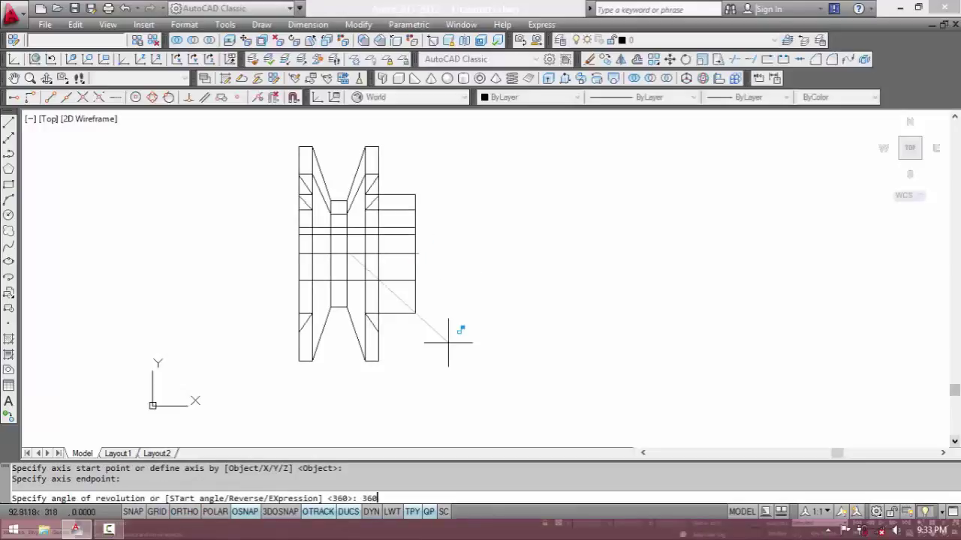
key(Return)
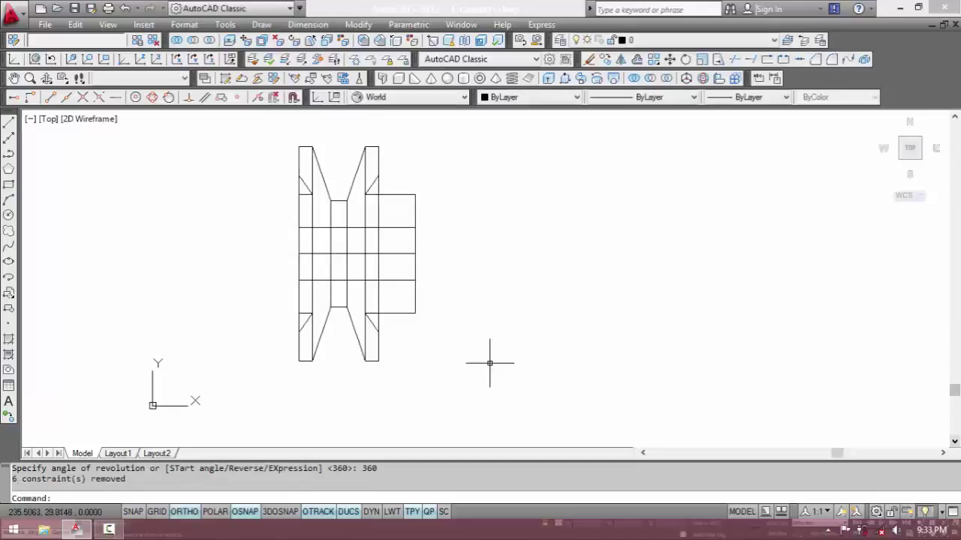
click(103, 123)
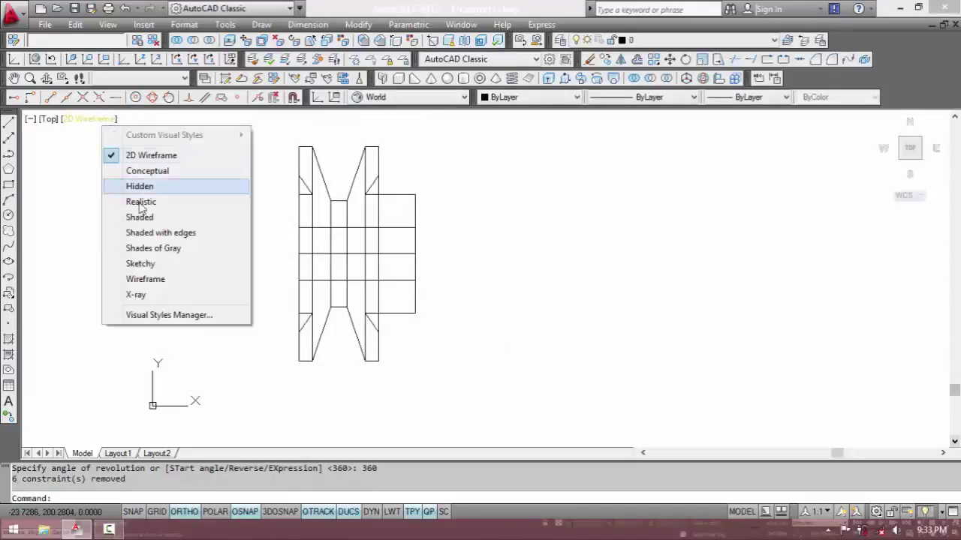
Apply the Realistic visual style and orbit the pulley to face its hub hole.
key(Escape)
key(Escape)
click(125, 198)
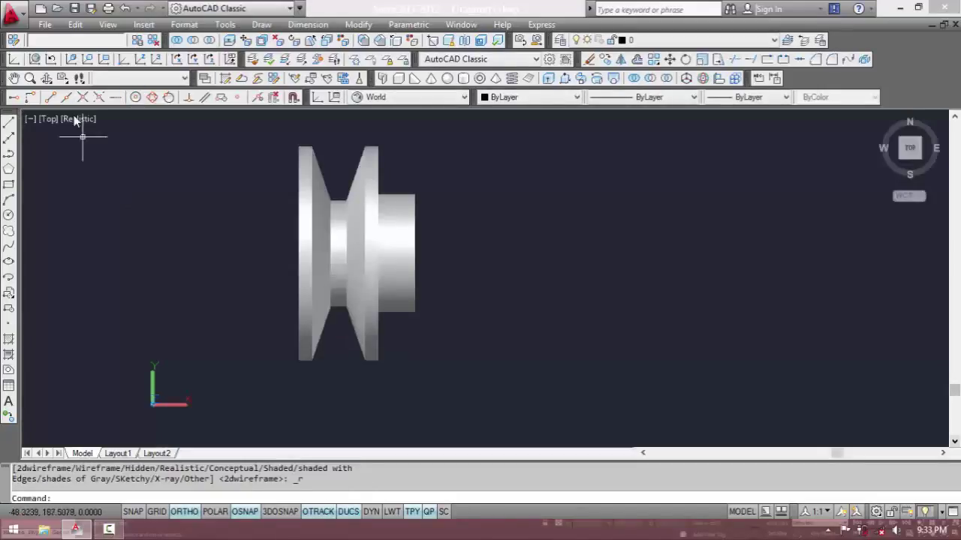
click(47, 80)
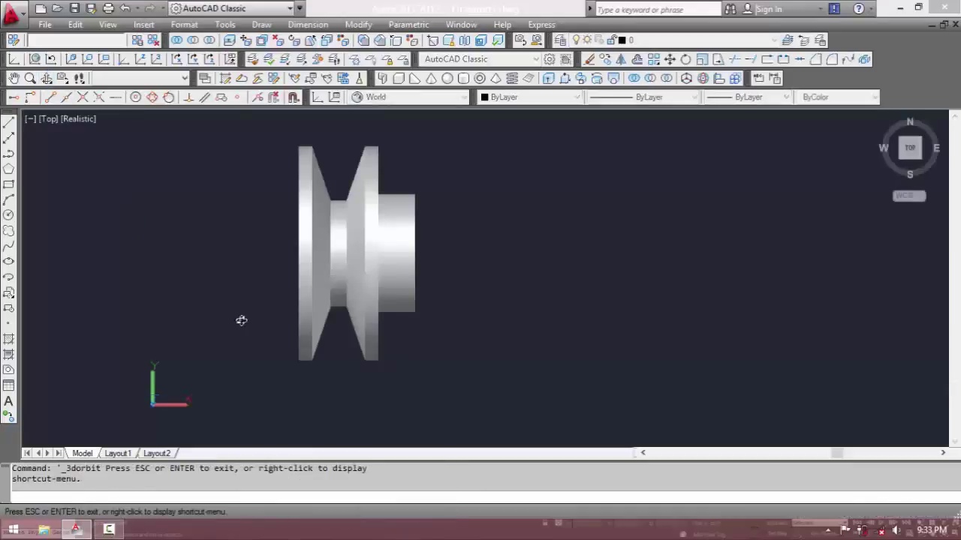
drag(301, 305, 300, 238)
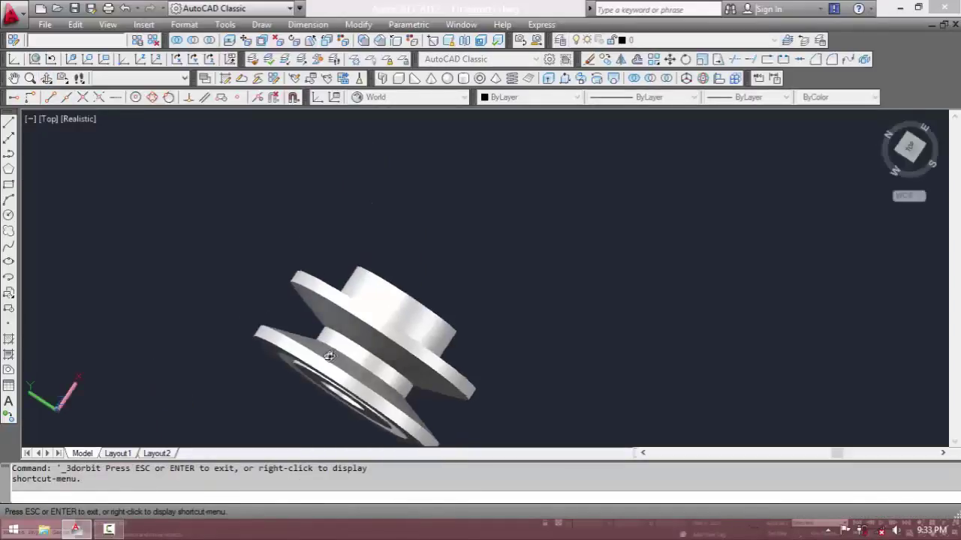
mouse_move(329, 356)
mouse_down()
mouse_move(376, 242)
mouse_move(292, 238)
mouse_move(307, 268)
mouse_move(358, 247)
mouse_move(333, 238)
mouse_move(326, 247)
mouse_up()
scroll(351, 315, up, 2)
scroll(350, 319, up, 1)
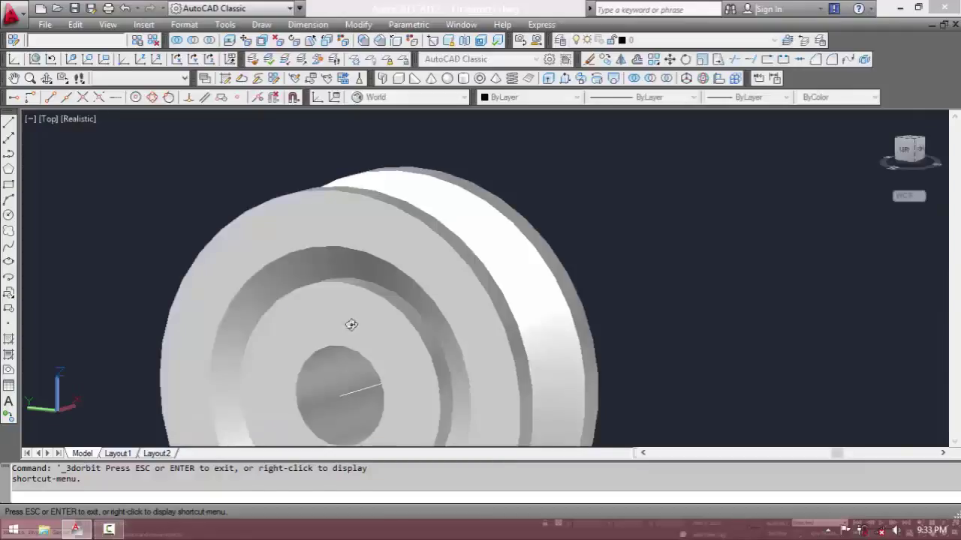
drag(365, 277, 359, 224)
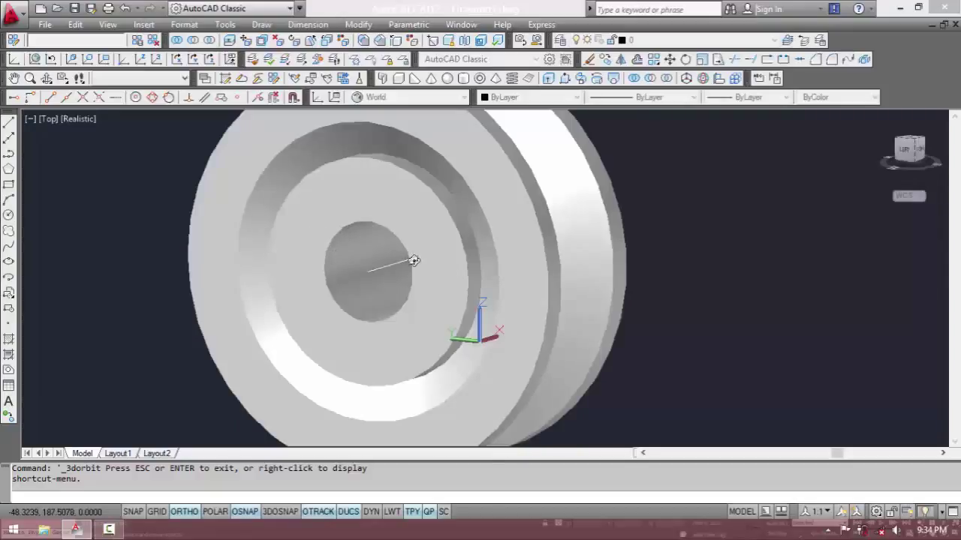
mouse_move(316, 296)
mouse_down()
mouse_move(425, 285)
mouse_move(406, 281)
mouse_up()
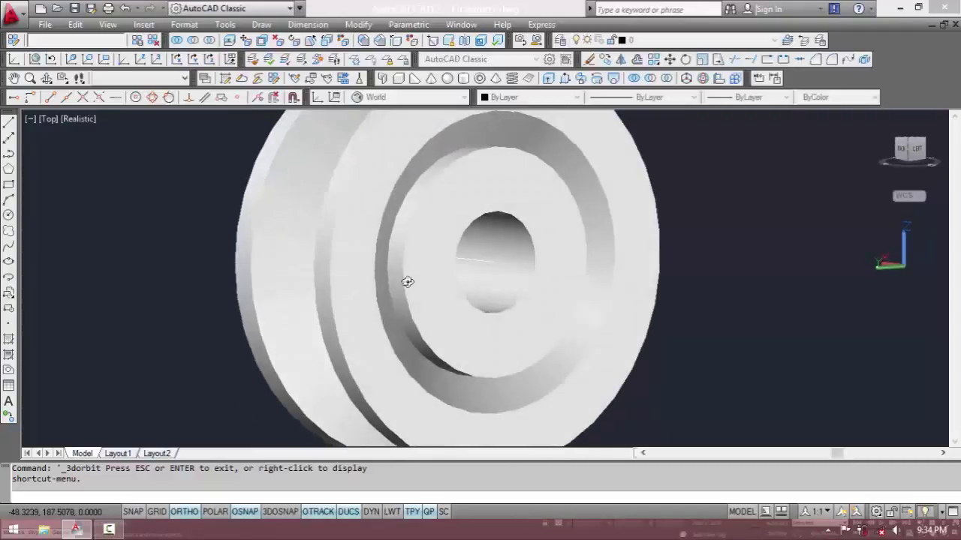
right_click(197, 166)
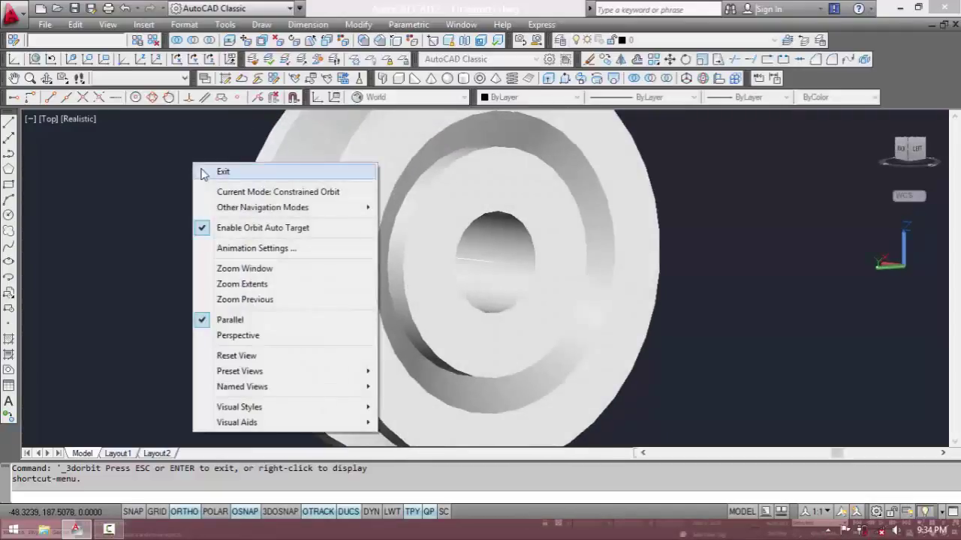
click(223, 171)
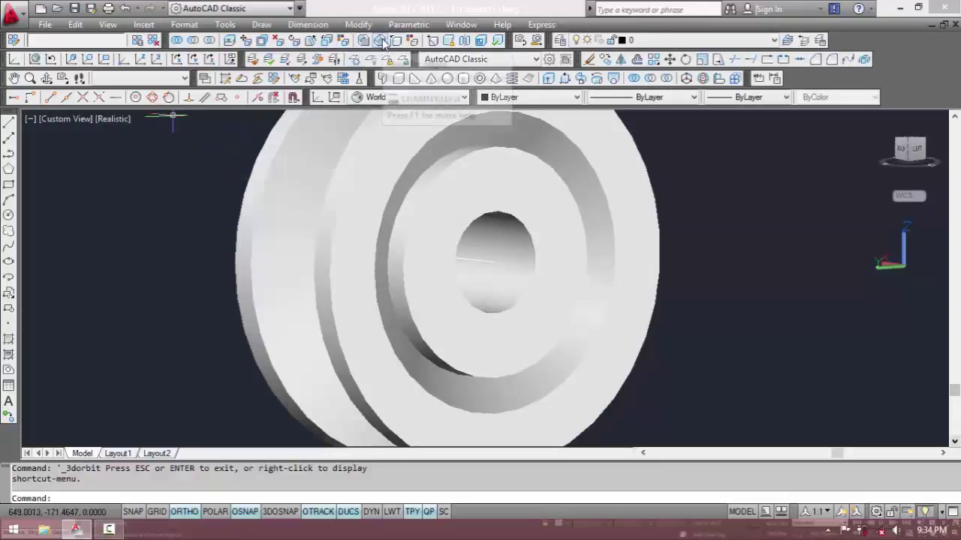
Chamfer the inner circular edge of the hub face with 2 by 2 distances.
click(381, 41)
text(d)
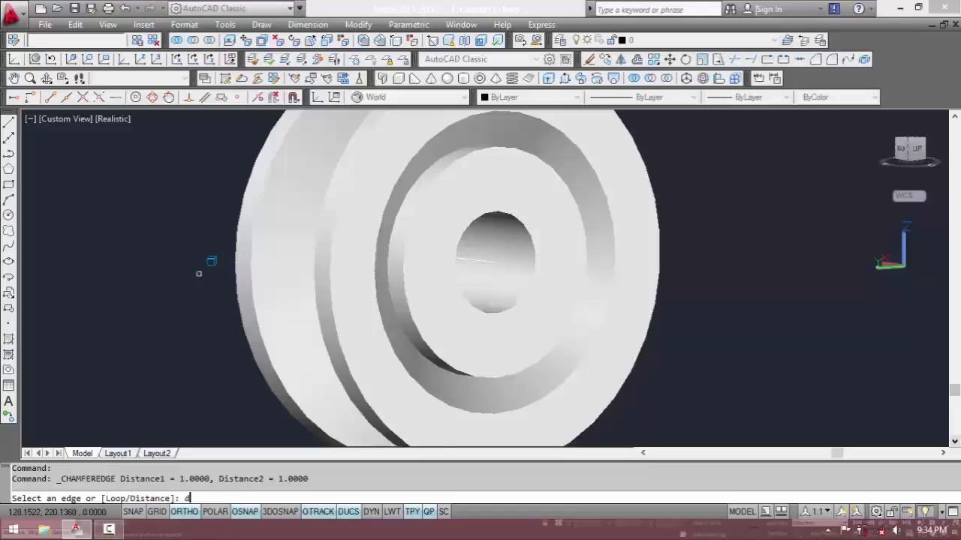
key(Return)
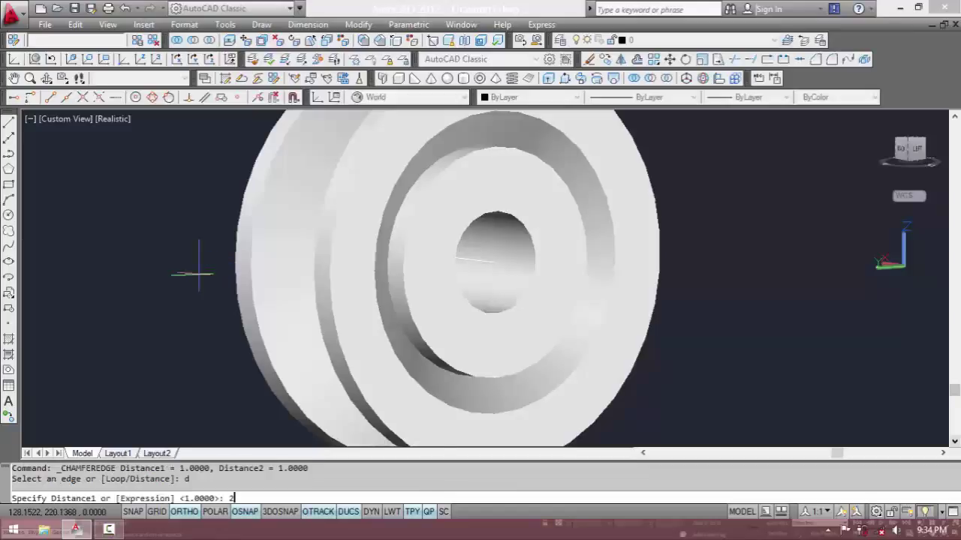
key(Return)
text(2)
key(Return)
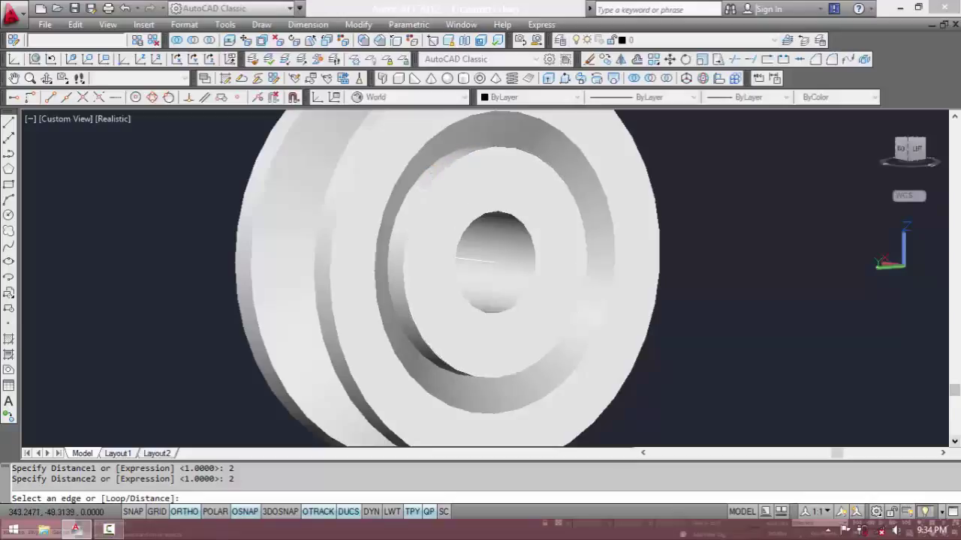
click(429, 215)
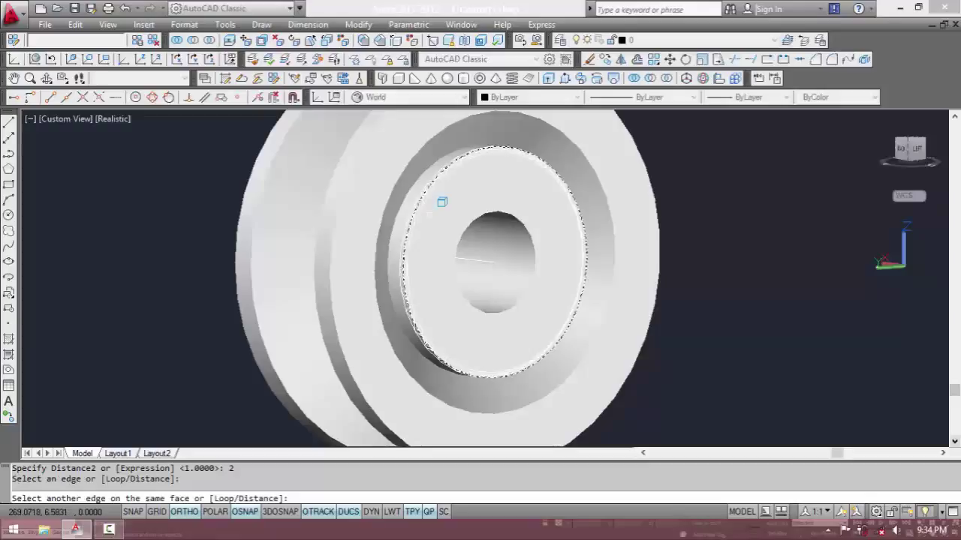
key(Return)
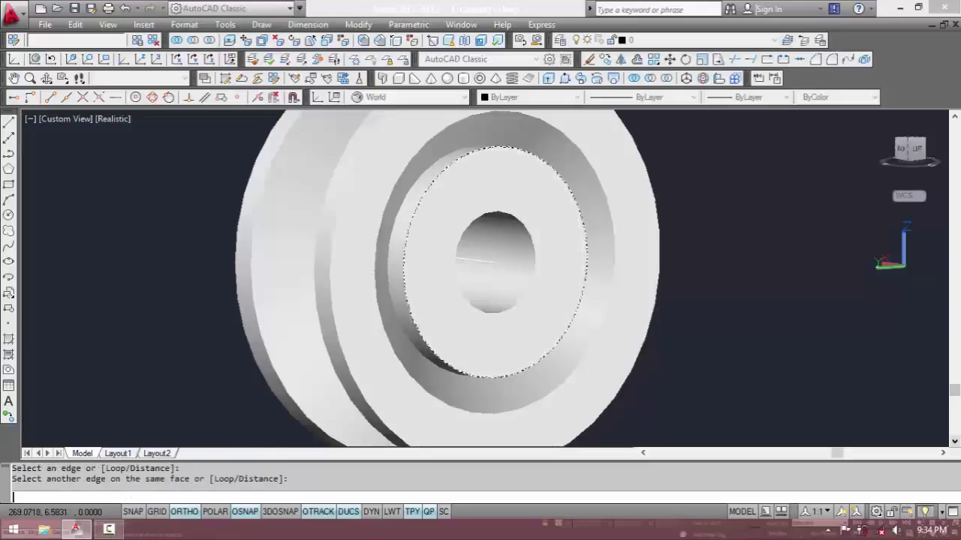
key(Return)
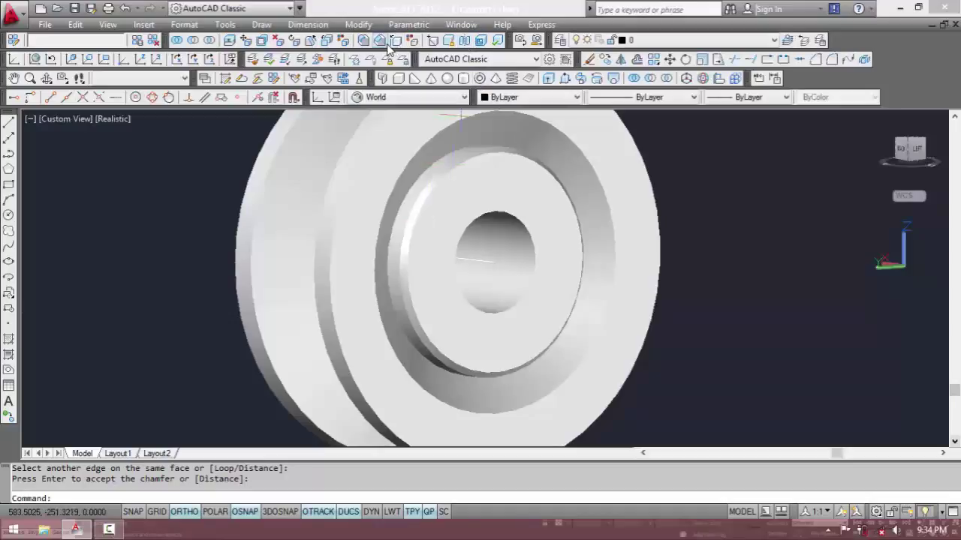
Chamfer the centre hole's circular edge with distances 2 and 2.
click(383, 78)
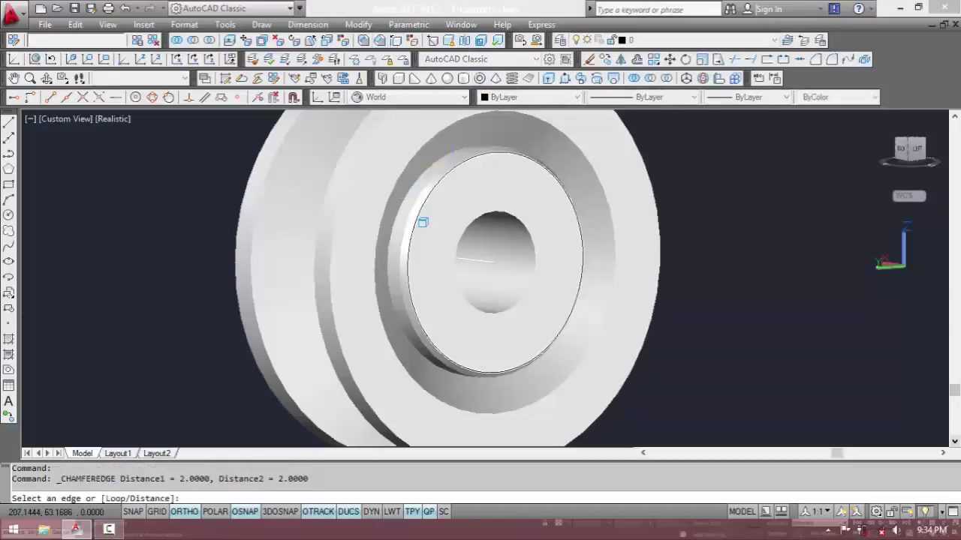
text(d)
key(Return)
text(2)
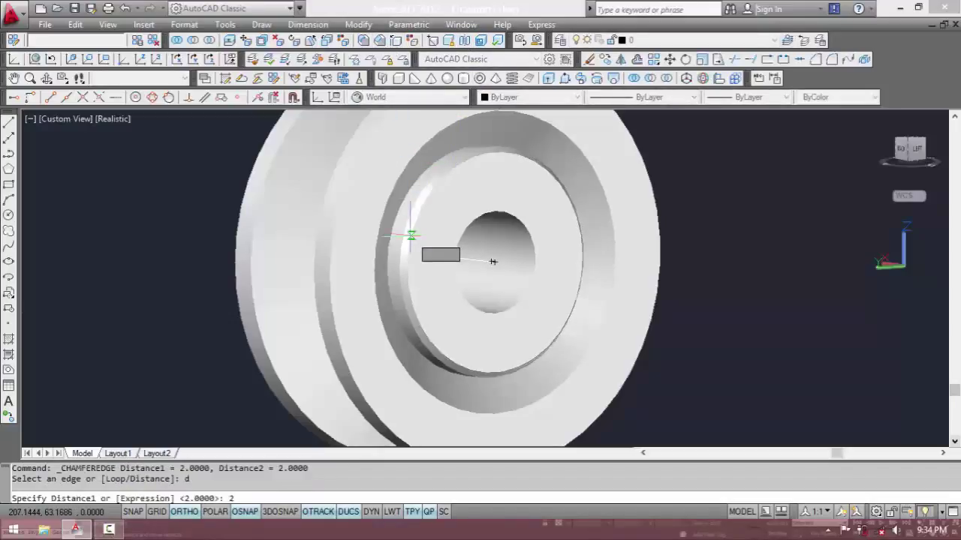
key(Return)
text(2)
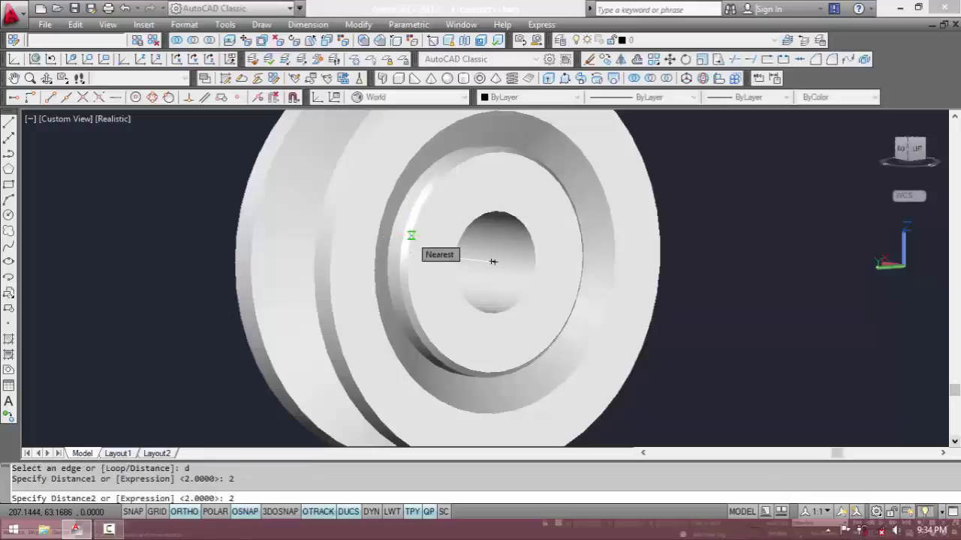
key(Return)
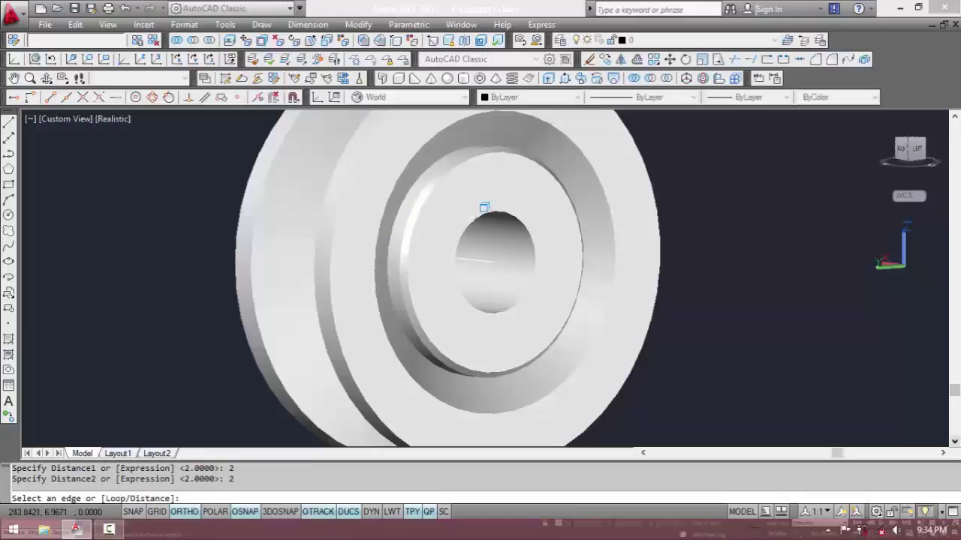
click(482, 211)
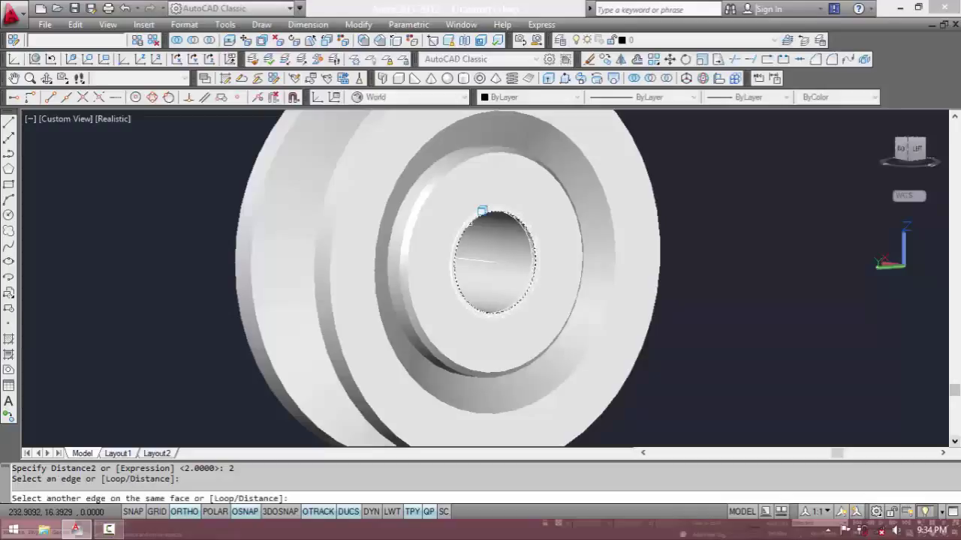
key(Return)
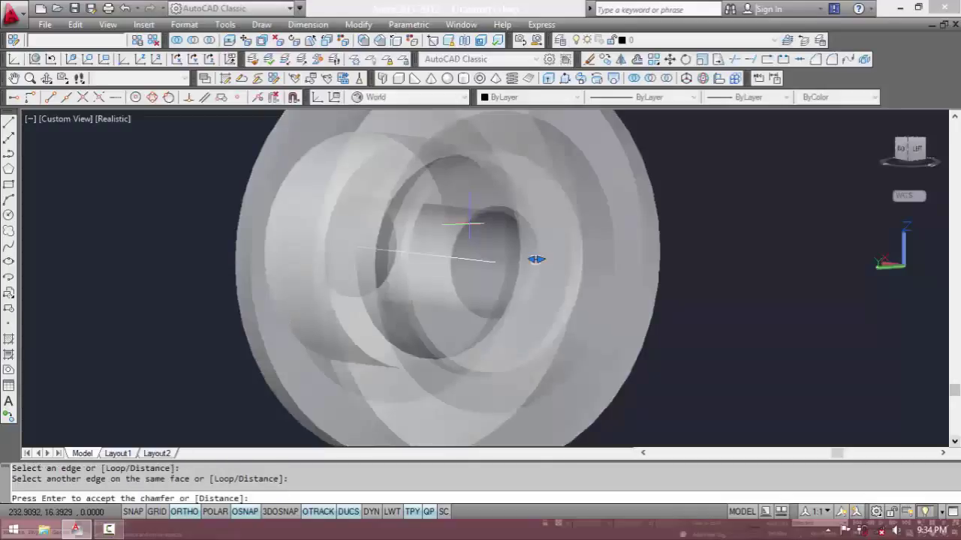
key(Return)
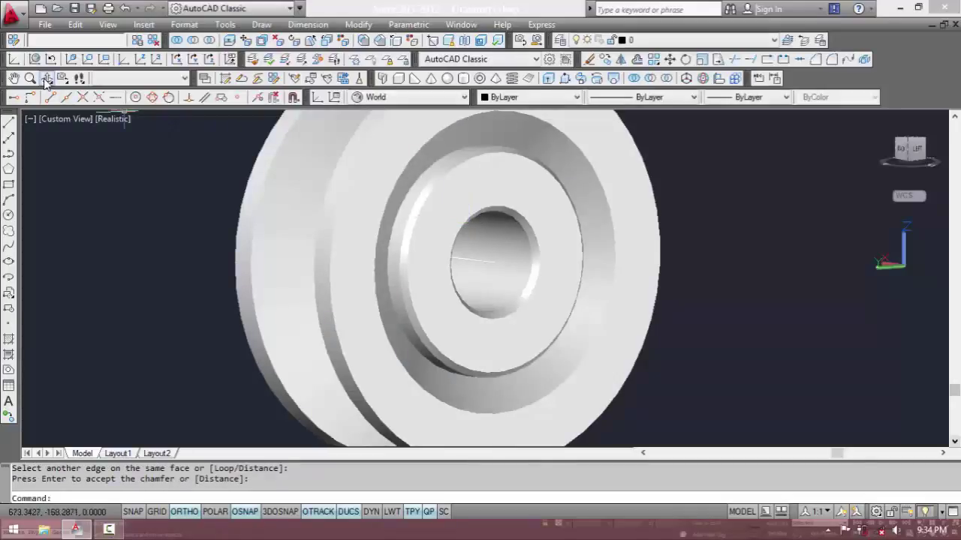
click(46, 78)
Orbit the pulley to a slightly different angle and exit 3D Orbit.
mouse_move(365, 203)
mouse_down()
mouse_move(290, 223)
mouse_move(401, 219)
mouse_move(264, 261)
mouse_move(469, 253)
mouse_up()
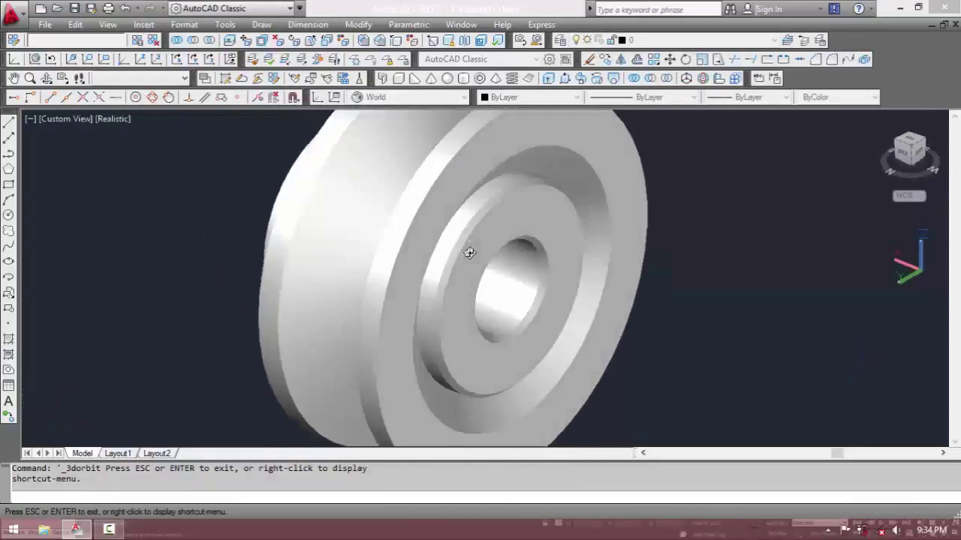
right_click(301, 191)
click(315, 199)
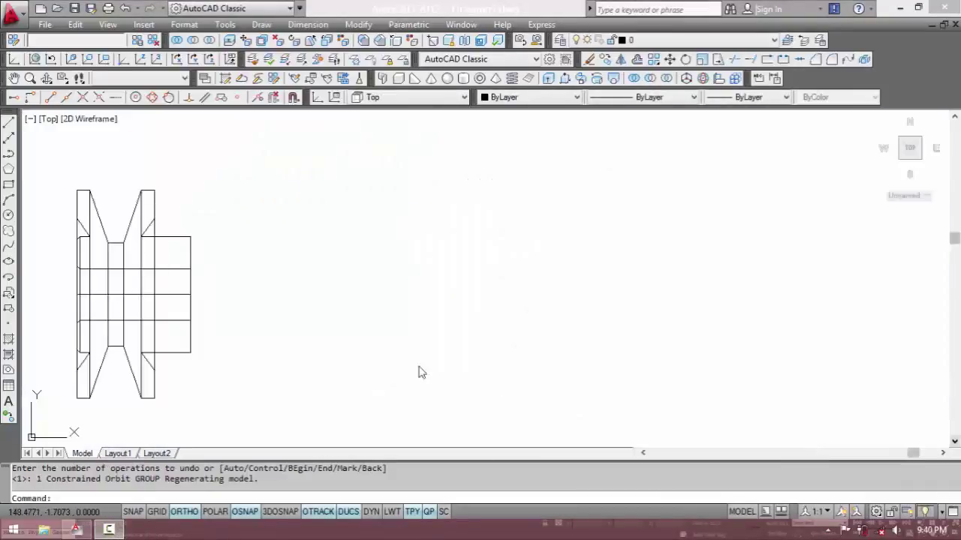
click(9, 153)
Start the second profile's polyline beside the first pulley with a 23.273 vertical segment.
click(382, 266)
text(23.273)
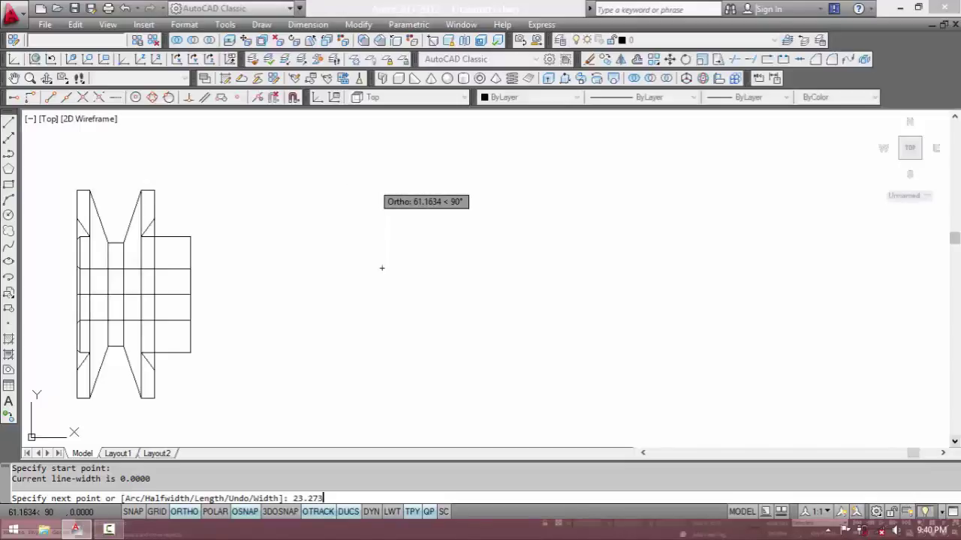
key(Return)
scroll(372, 185, down, 4)
scroll(465, 202, up, 3)
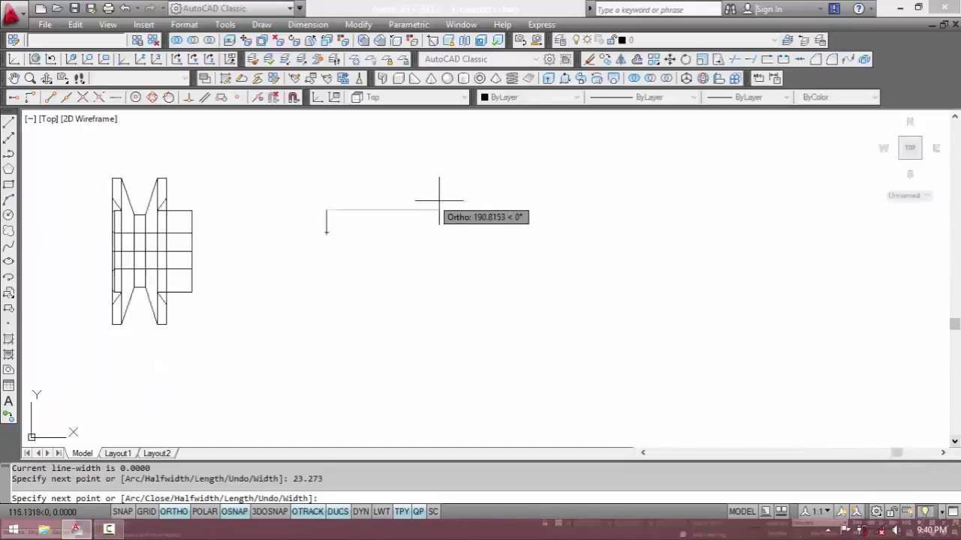
scroll(434, 196, up, 2)
scroll(436, 198, up, 3)
mouse_move(536, 172)
middle_down()
mouse_move(642, 228)
mouse_move(525, 233)
middle_up()
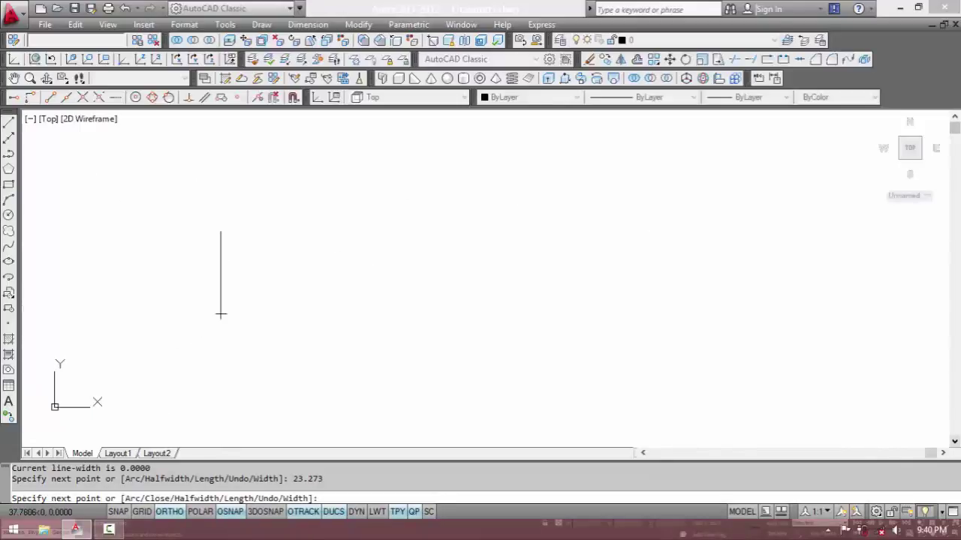
scroll(343, 215, down, 2)
middle_drag(343, 215, 554, 207)
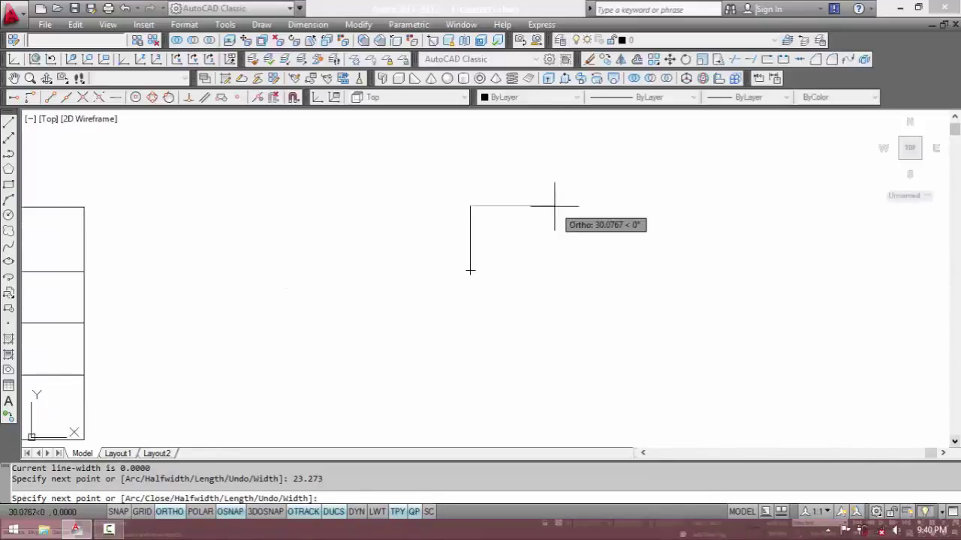
scroll(617, 204, down, 2)
scroll(616, 208, down, 2)
mouse_move(615, 208)
middle_down()
mouse_move(455, 284)
mouse_move(456, 247)
middle_up()
text(9.)
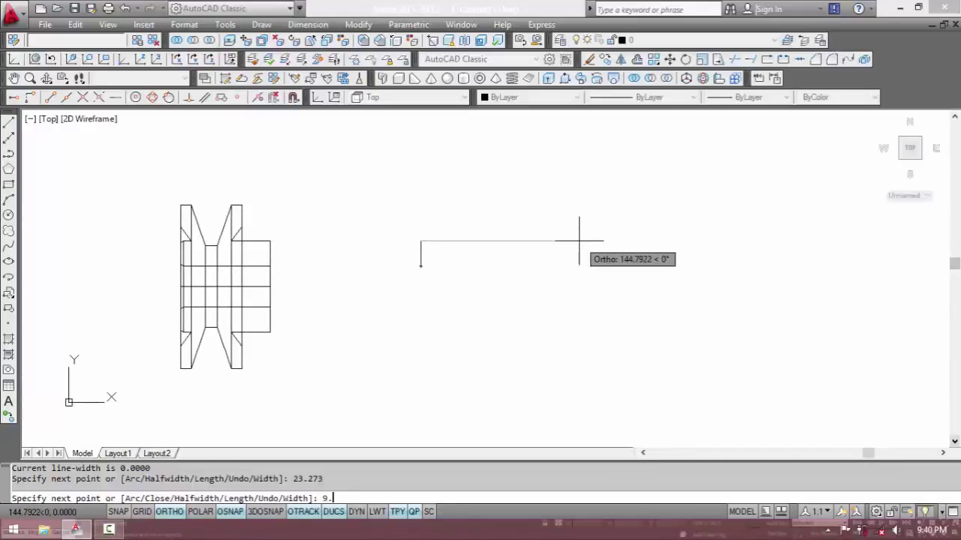
Add the 9.239 horizontal, 50-unit vertical, slanted flange, 20.313 and 9.239 segments.
text(239)
key(Return)
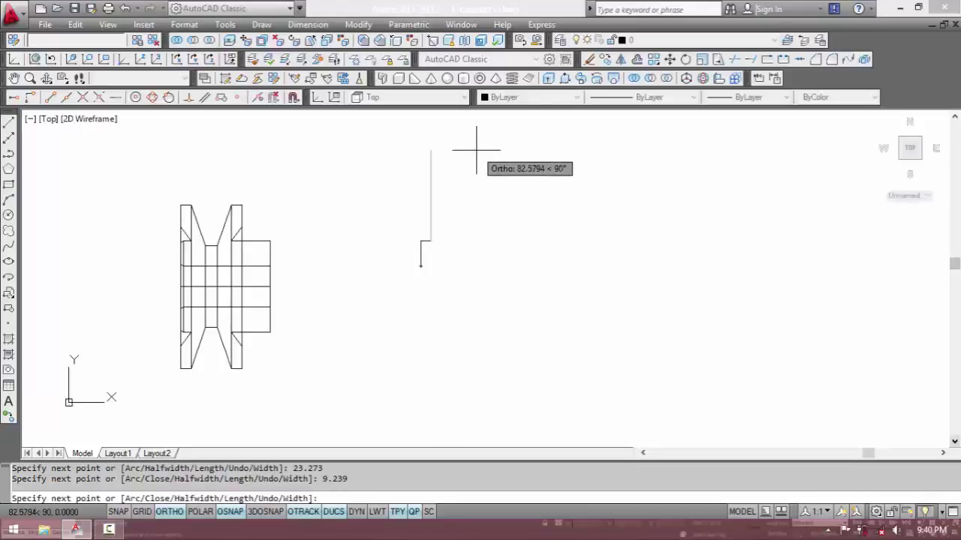
text(0)
key(Return)
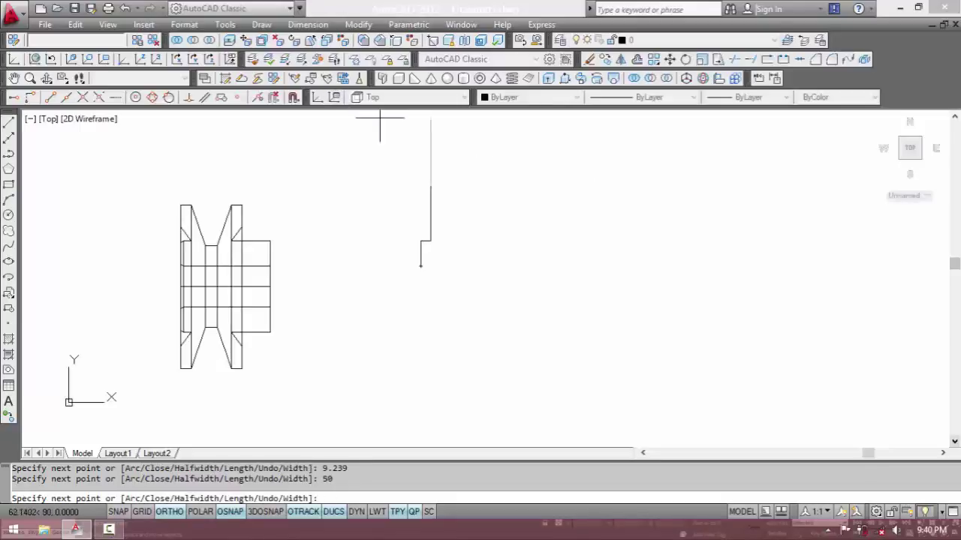
text(@-9.239,1)
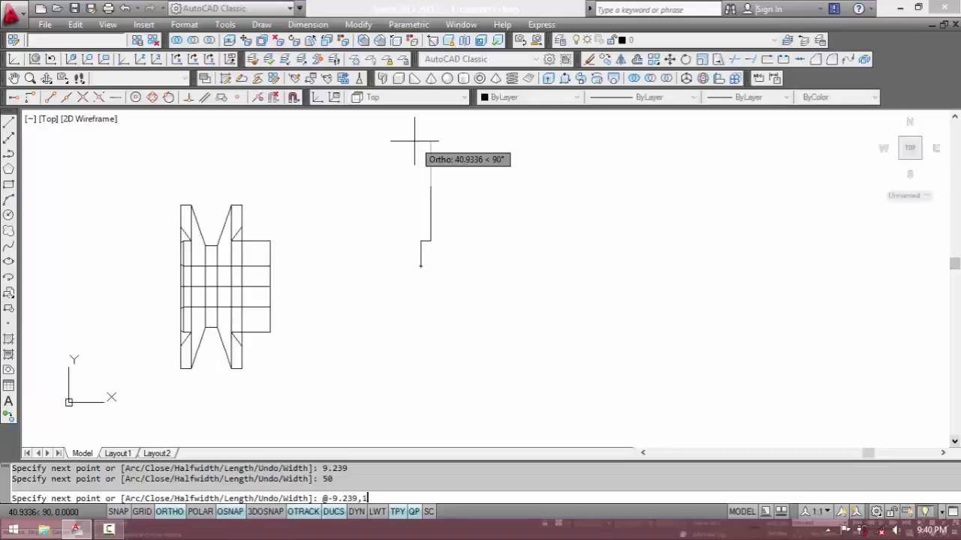
text(2.935)
key(Return)
text(20.)
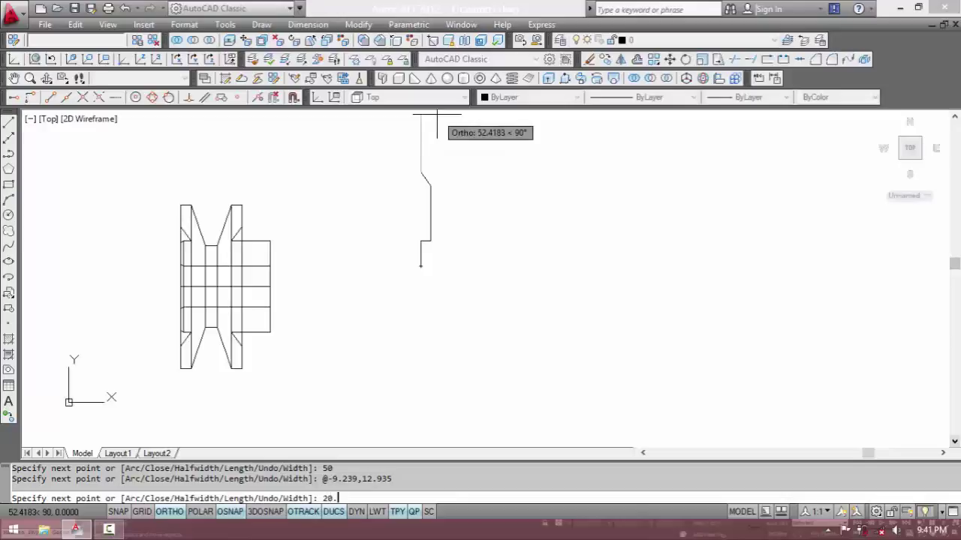
text(31)
key(Return)
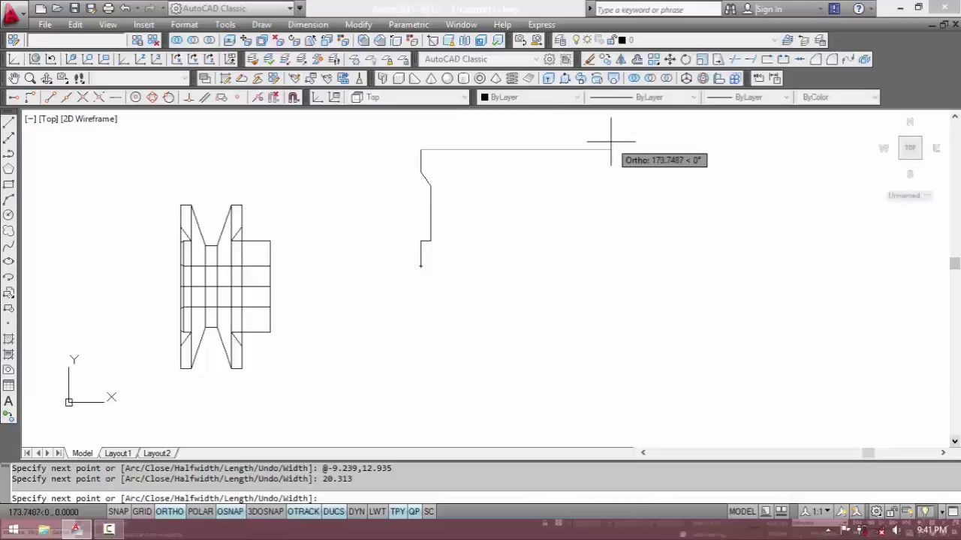
text(.2)
text(39)
key(Return)
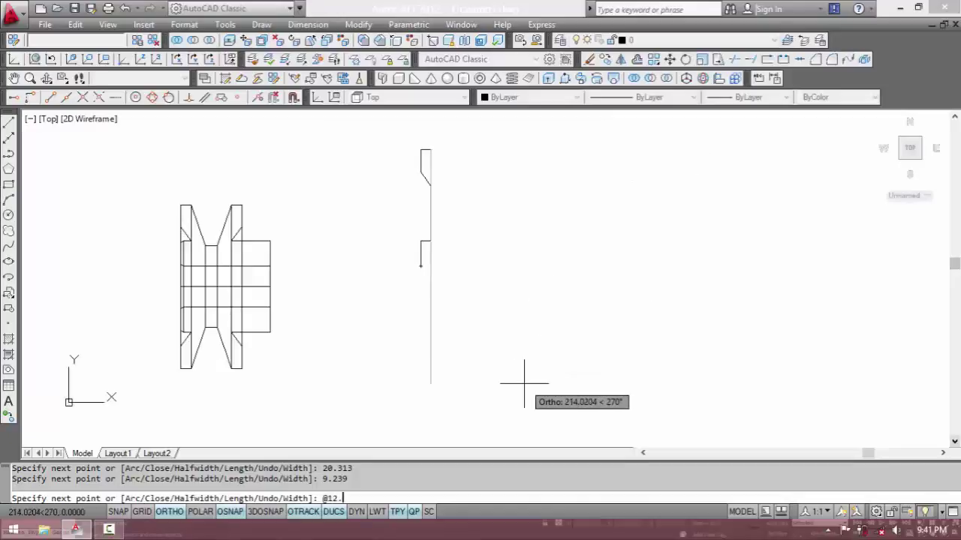
Draw the groove: slant down, 11.087 bottom, slant back up, 9.239 top, 20.313 drop.
text(5,)
text(-37.)
text(683)
key(Return)
text(11.087)
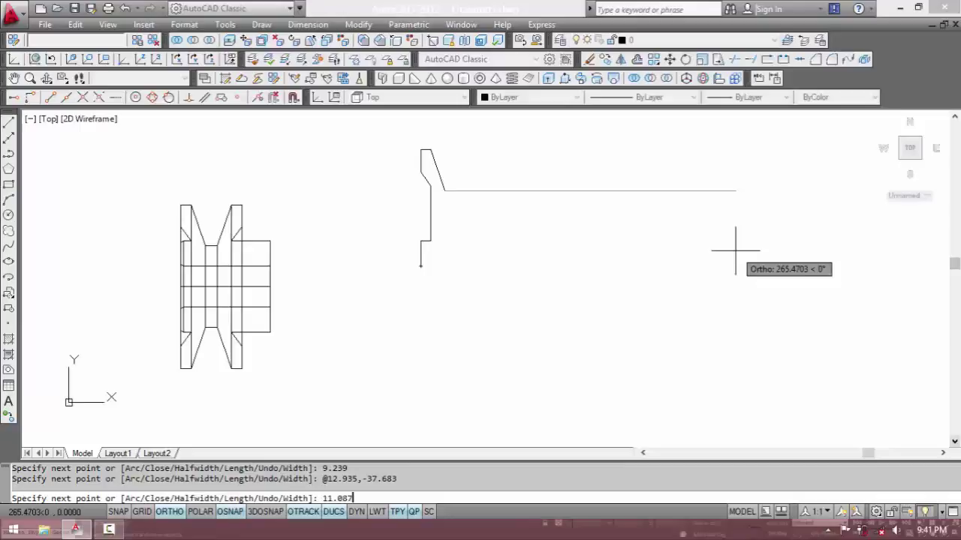
key(Return)
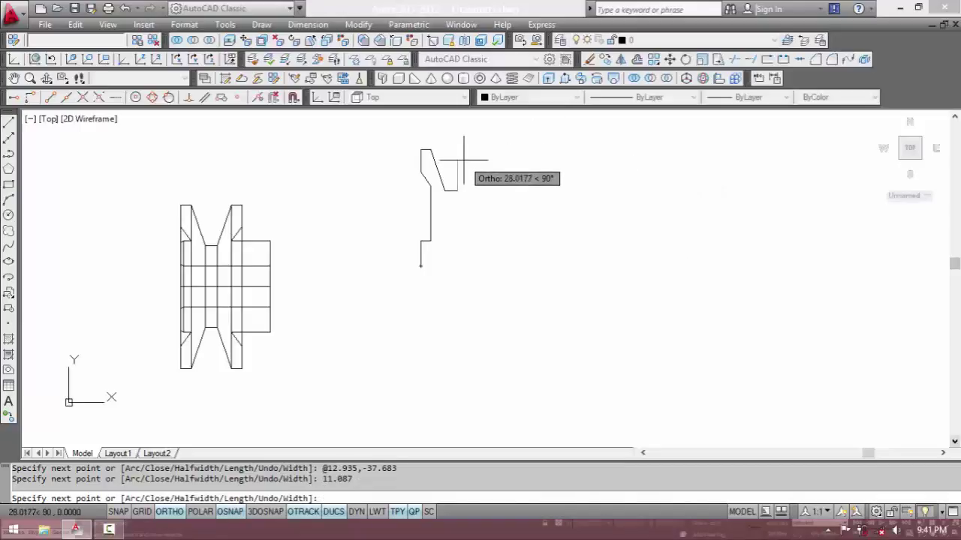
text(@12.93)
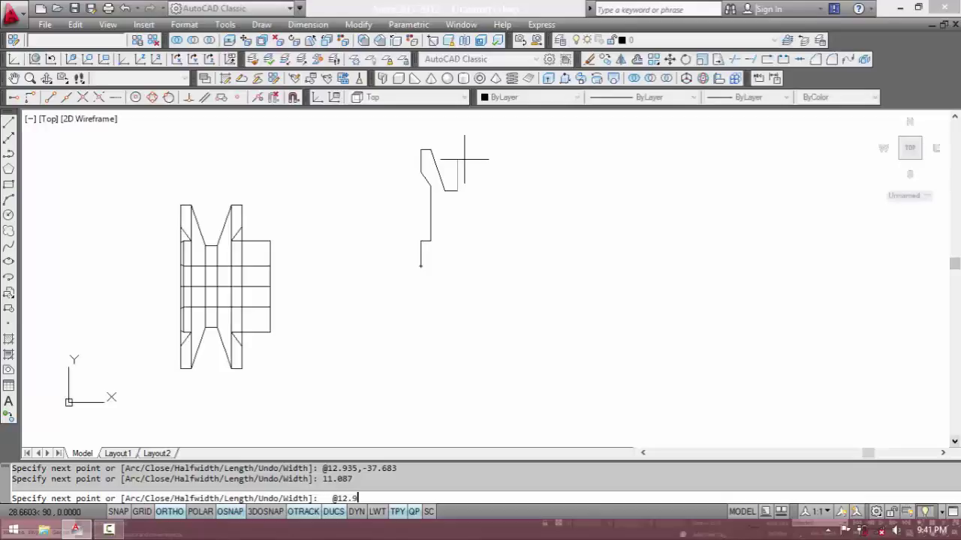
text(5,37.683)
key(Return)
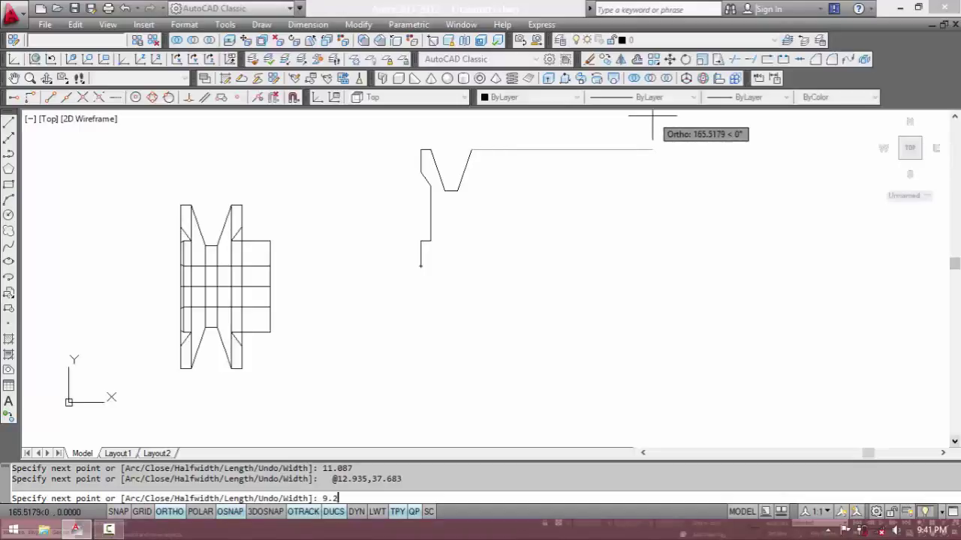
key(Return)
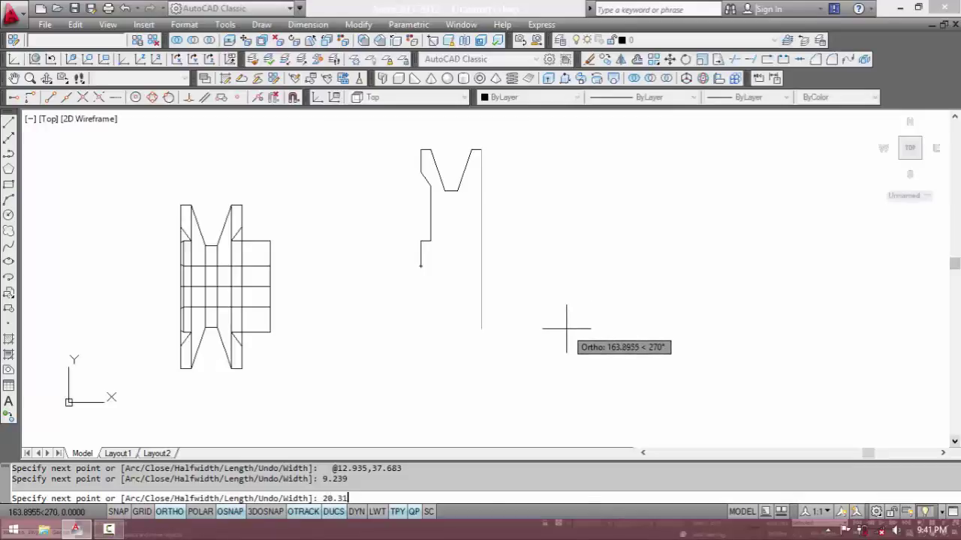
key(Return)
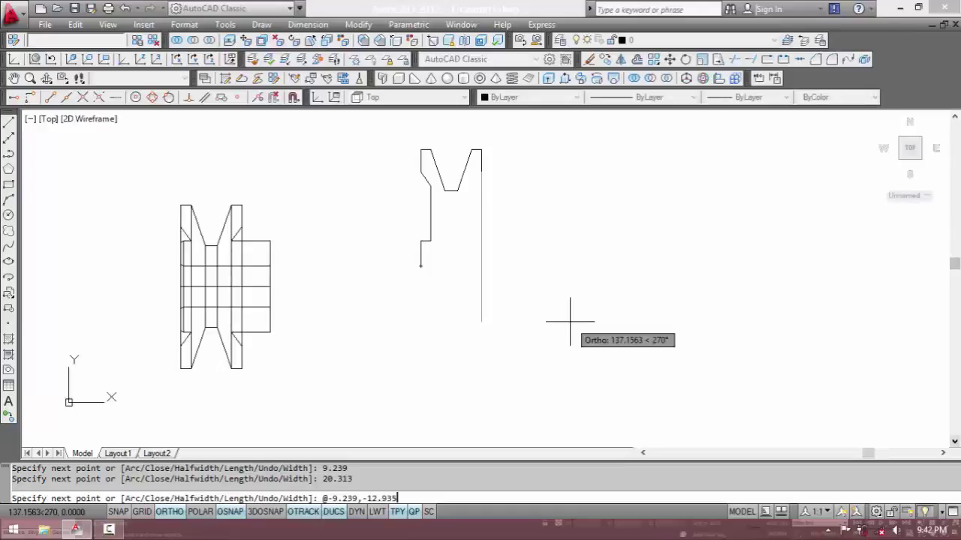
Finish with the flange slant, 50 vertical, 35.11 across and 23.273 segments, then close the profile.
key(Return)
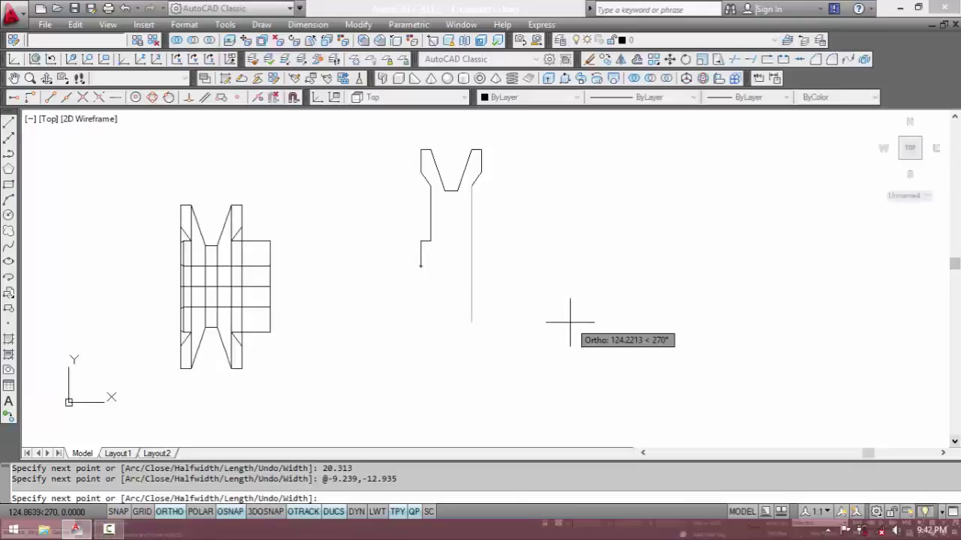
text(50)
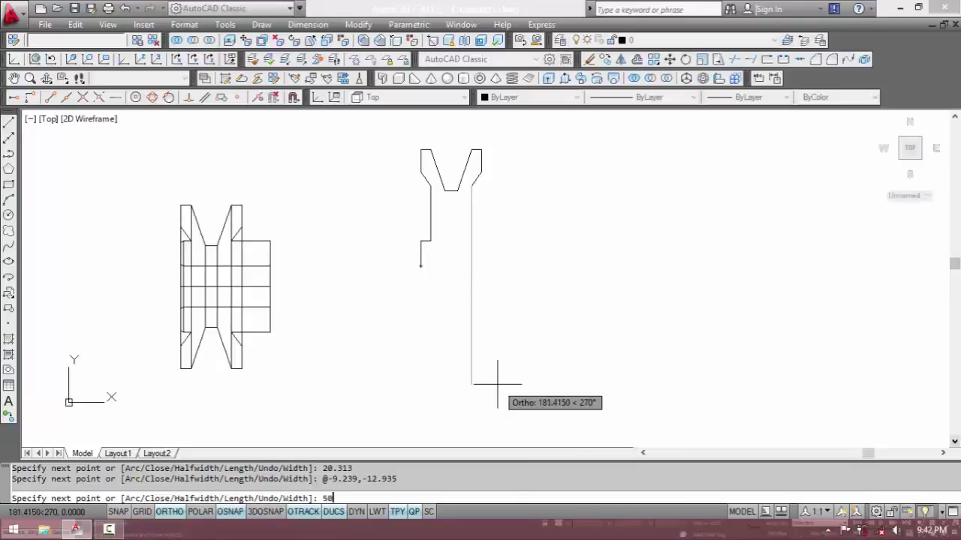
key(Return)
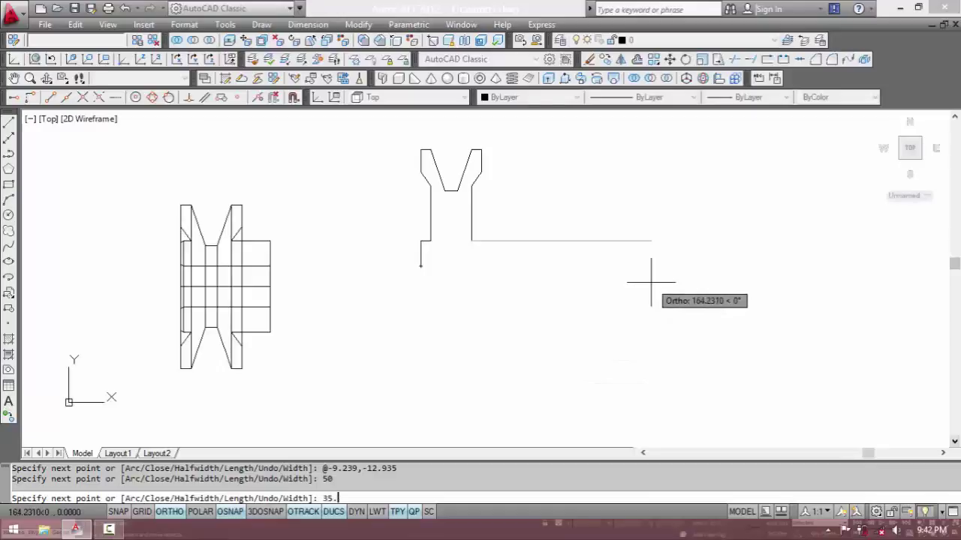
text(11)
key(Return)
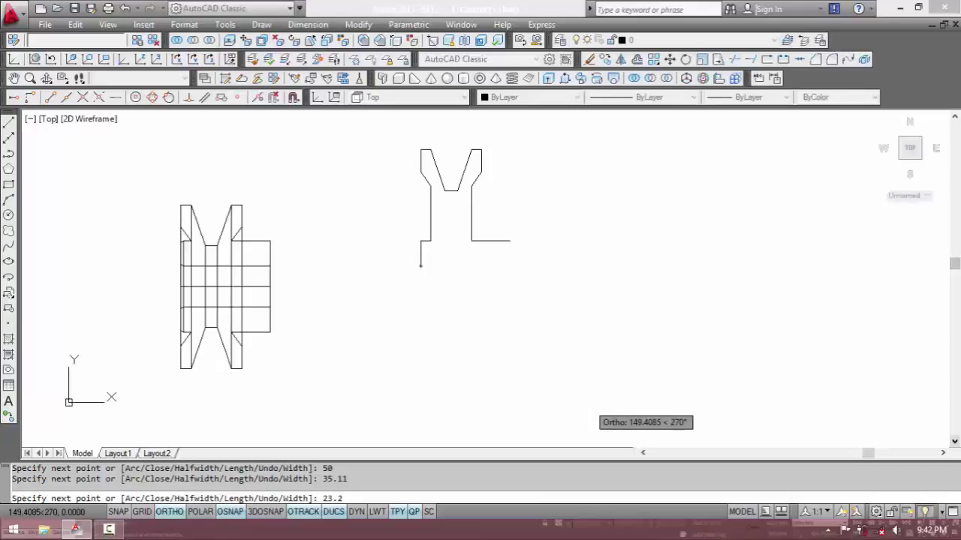
text(73)
key(Return)
text(c)
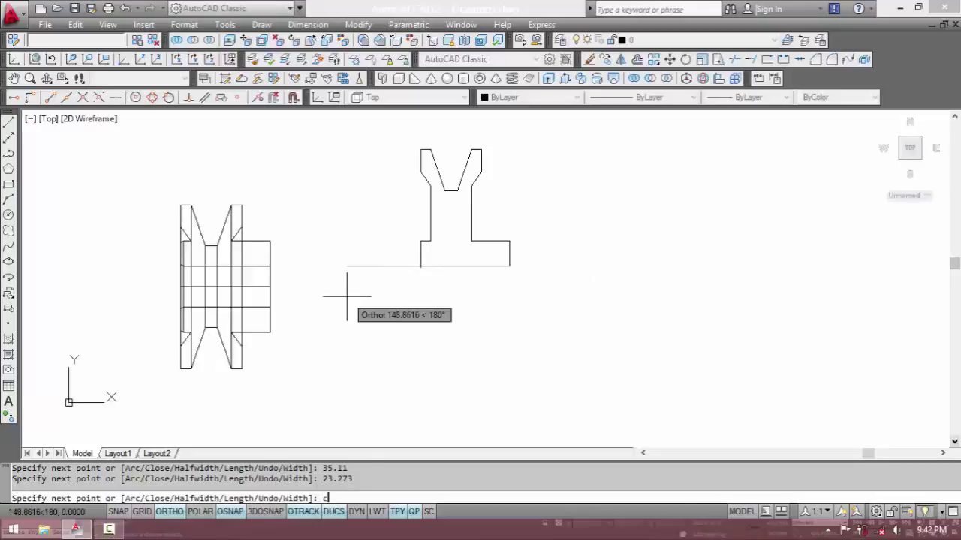
key(Return)
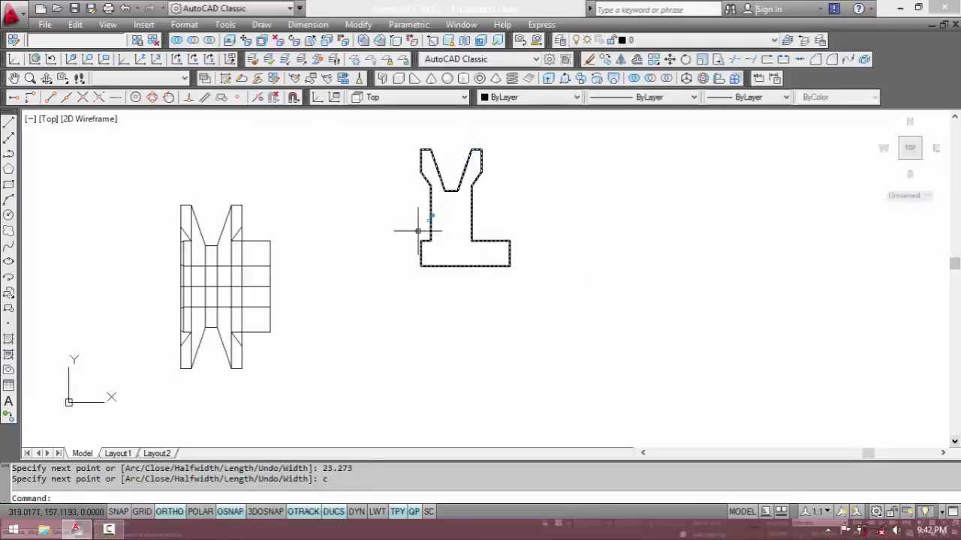
click(10, 124)
Draw an 18.479-unit vertical helper line down from the profile's lower-left corner.
click(419, 268)
text(18.479)
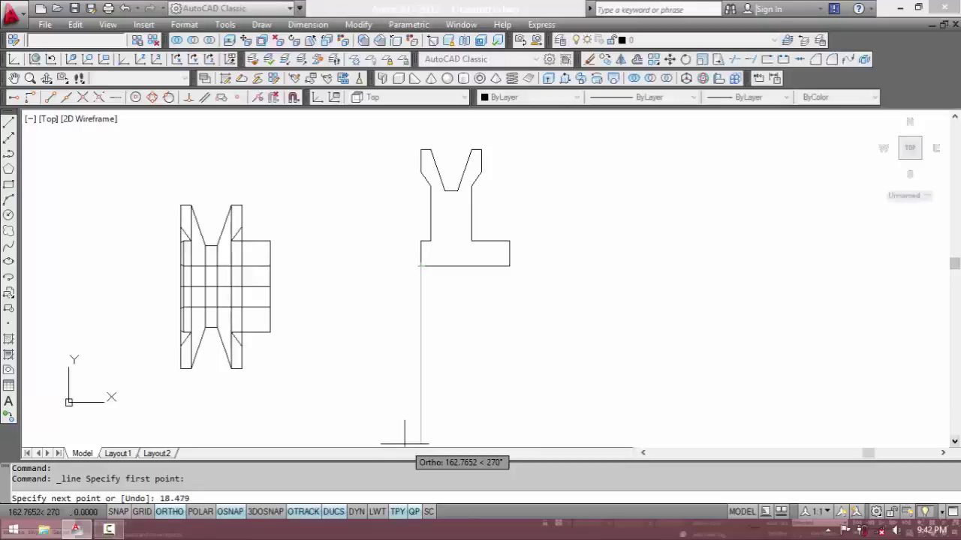
key(Return)
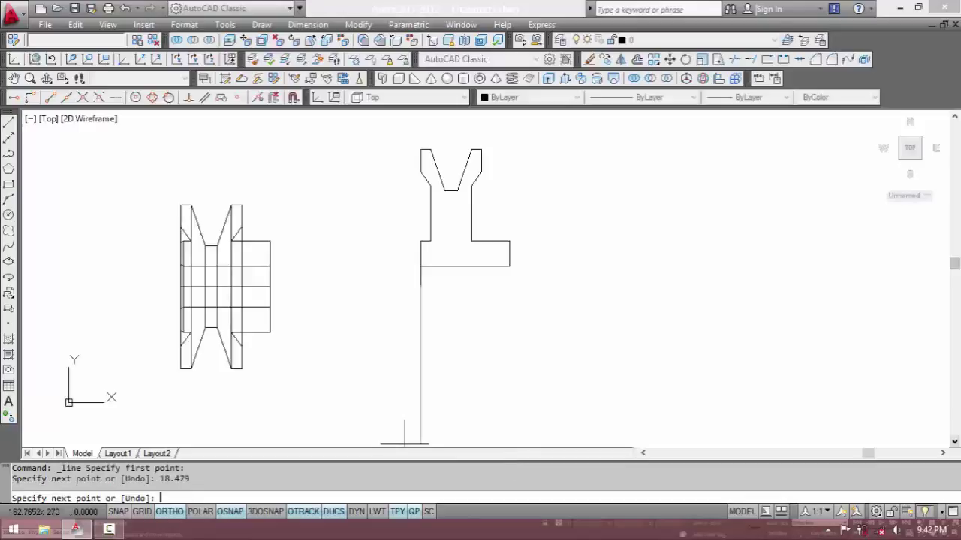
key(Return)
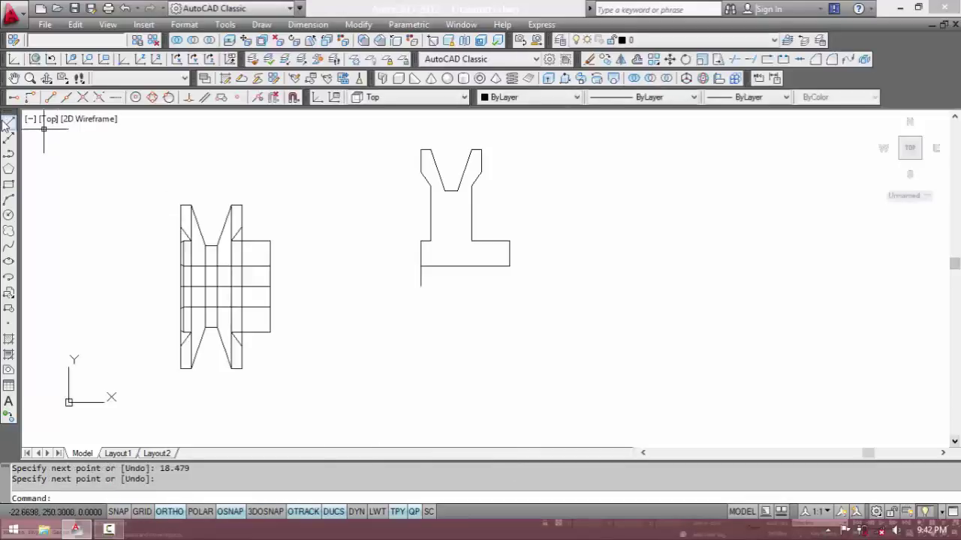
Draw a horizontal axis line beneath the profile's full width and erase the vertical helper.
click(7, 123)
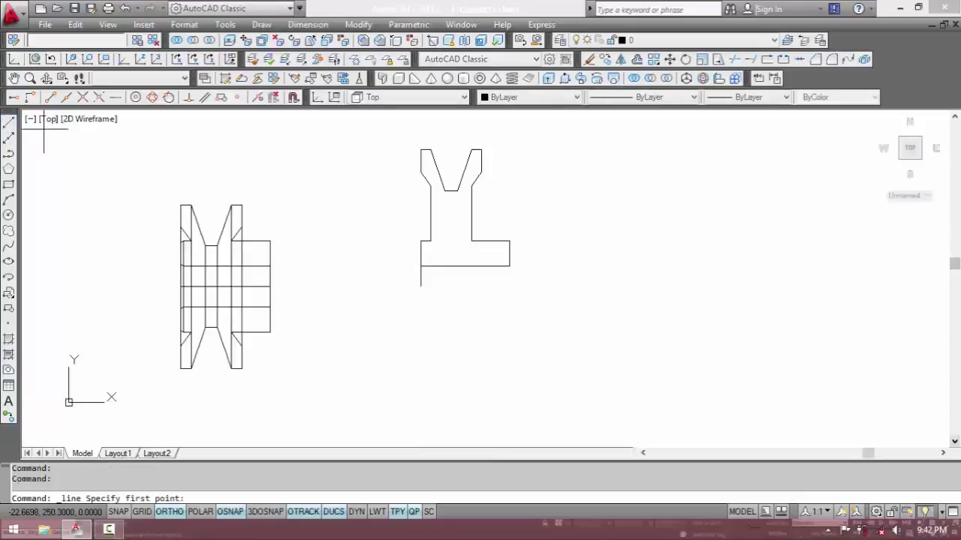
click(421, 286)
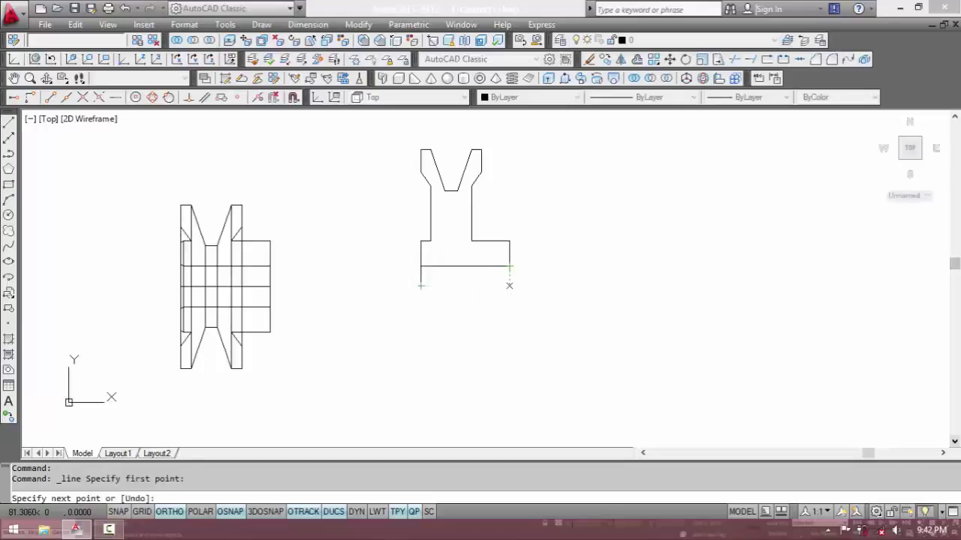
click(510, 286)
key(Return)
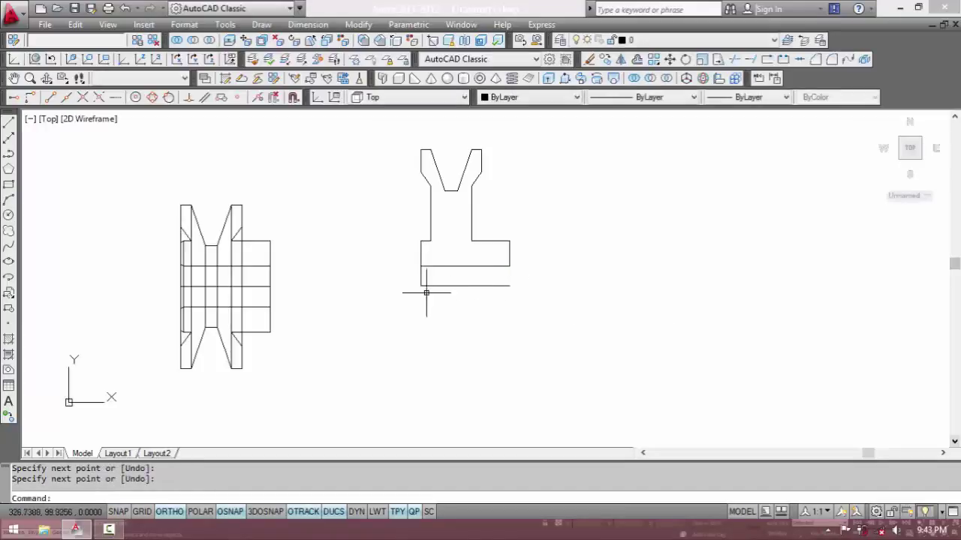
click(421, 274)
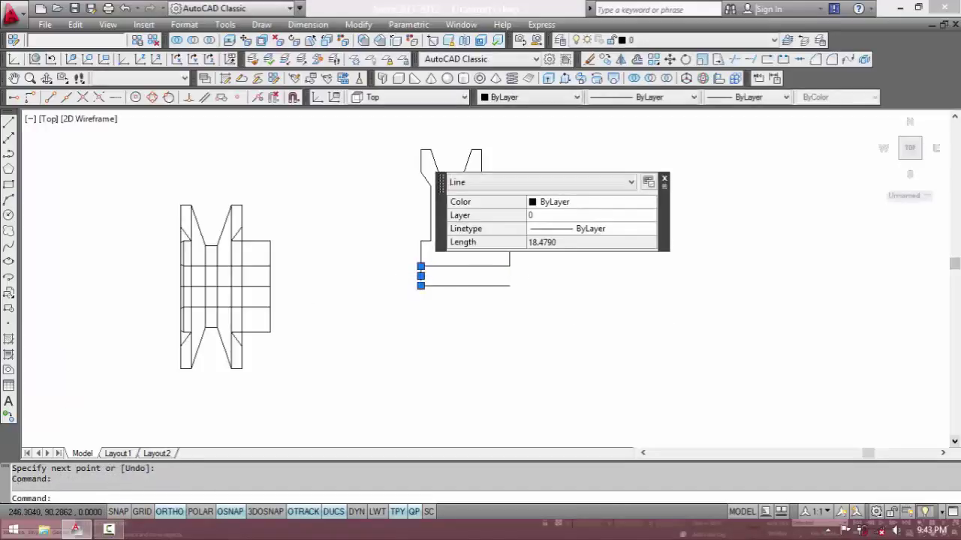
key(Delete)
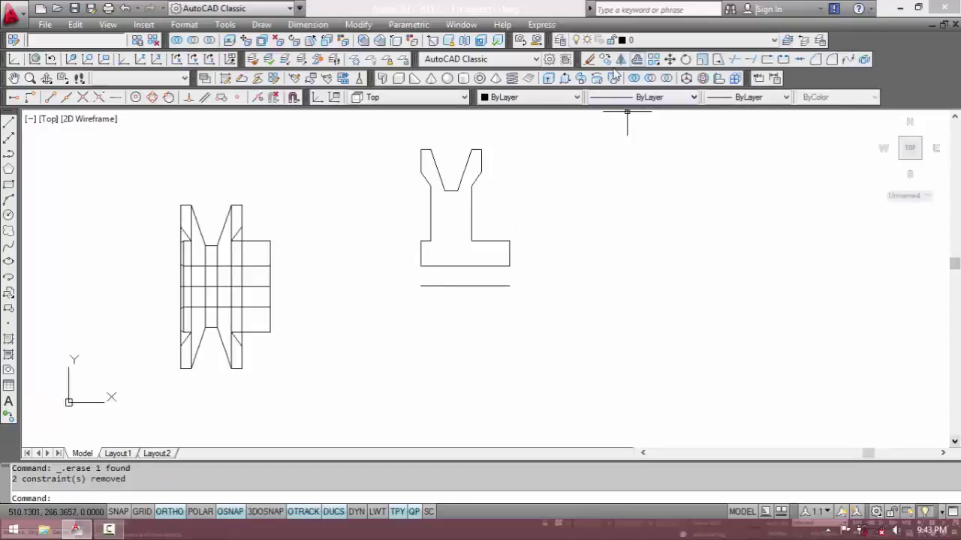
click(614, 75)
Revolve the Y-shaped profile a full 360° about the axis line's two endpoints.
click(459, 181)
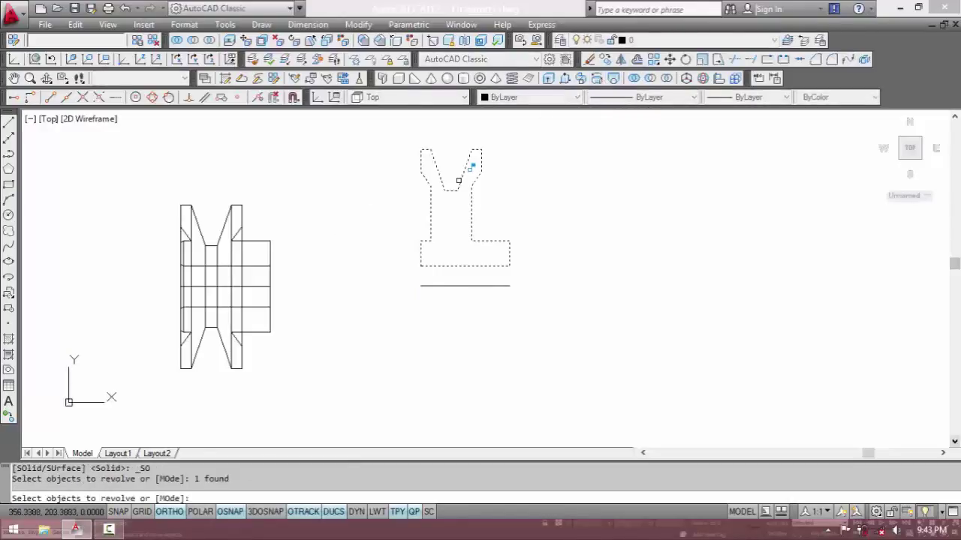
key(Return)
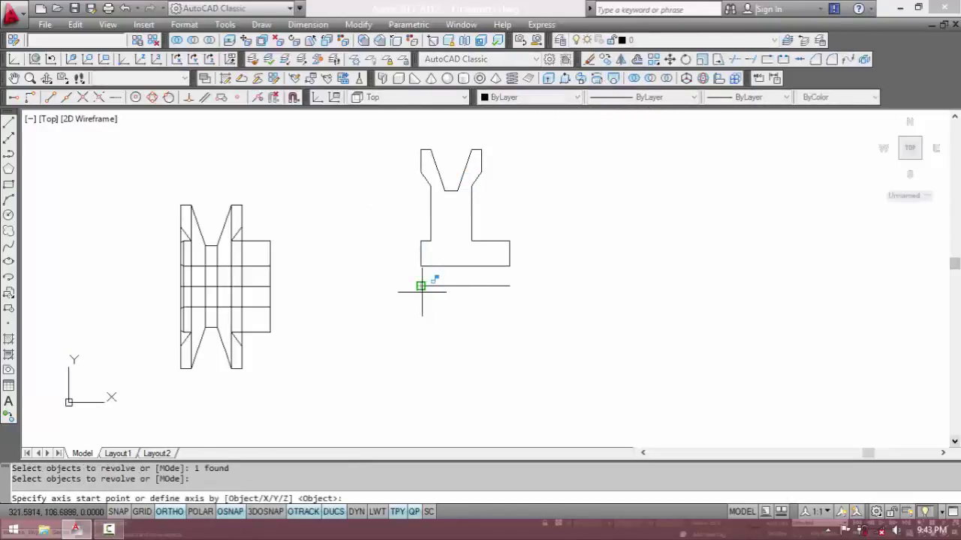
click(421, 286)
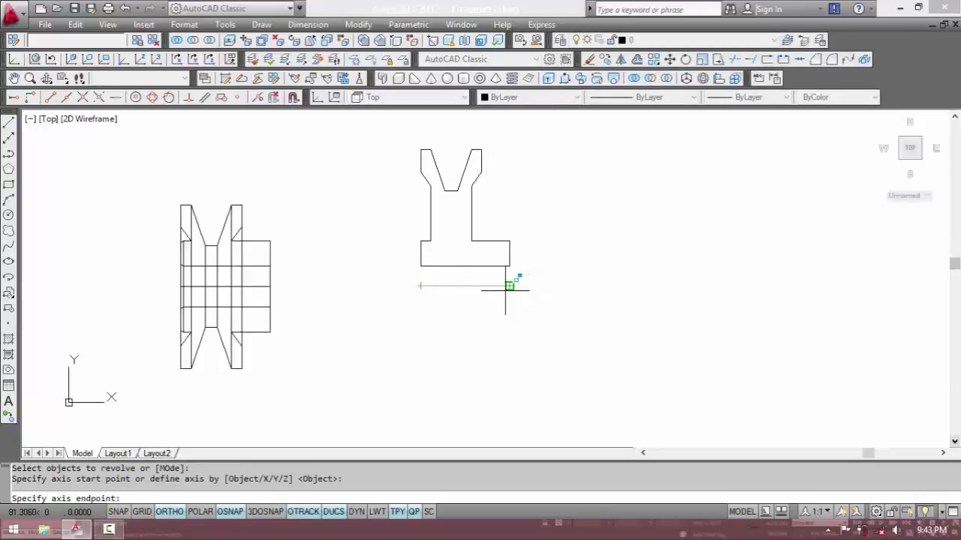
click(509, 286)
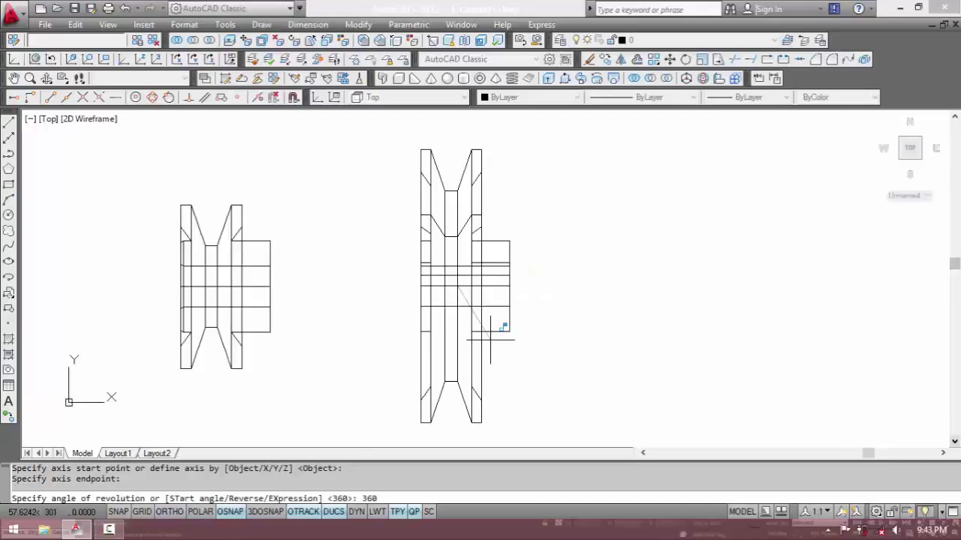
key(Return)
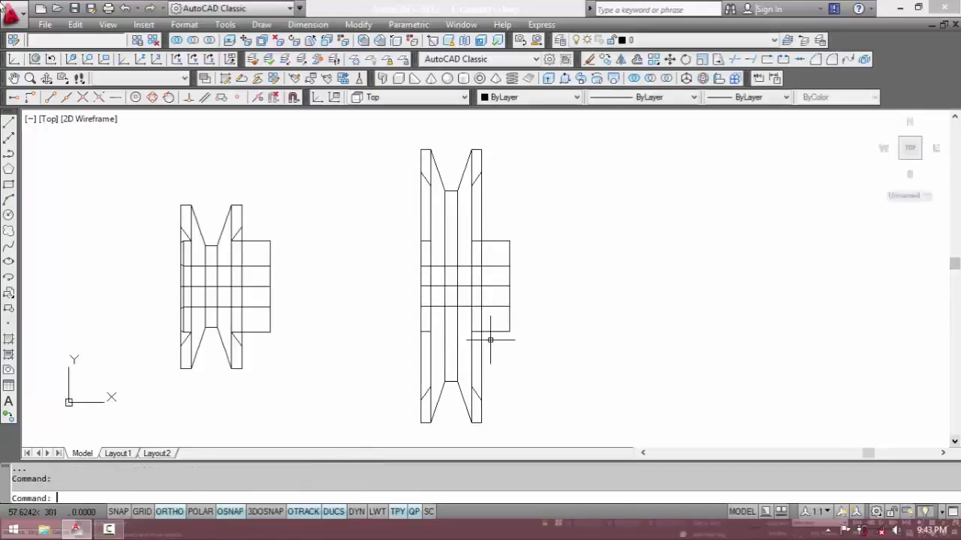
Switch to the Realistic visual style and orbit to an oblique view framing both pulleys.
click(90, 121)
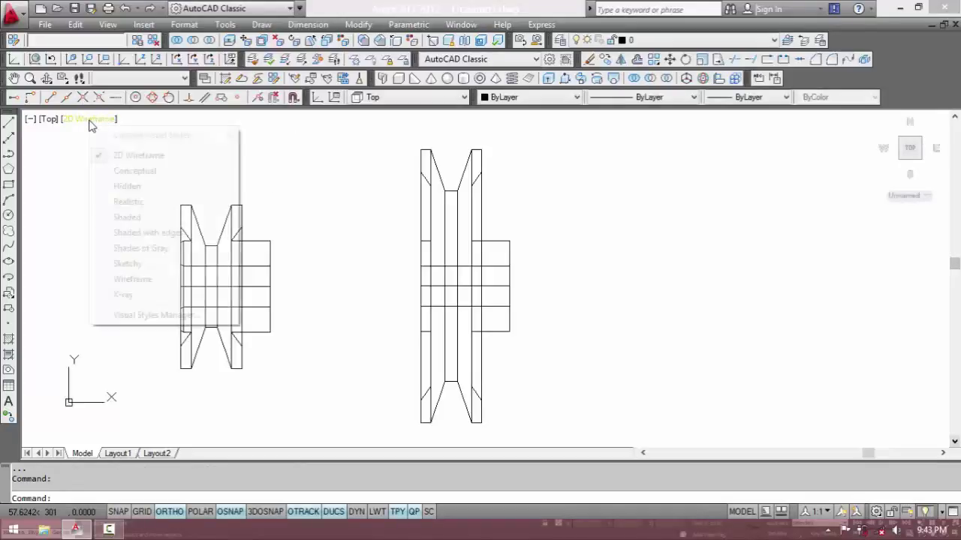
click(127, 202)
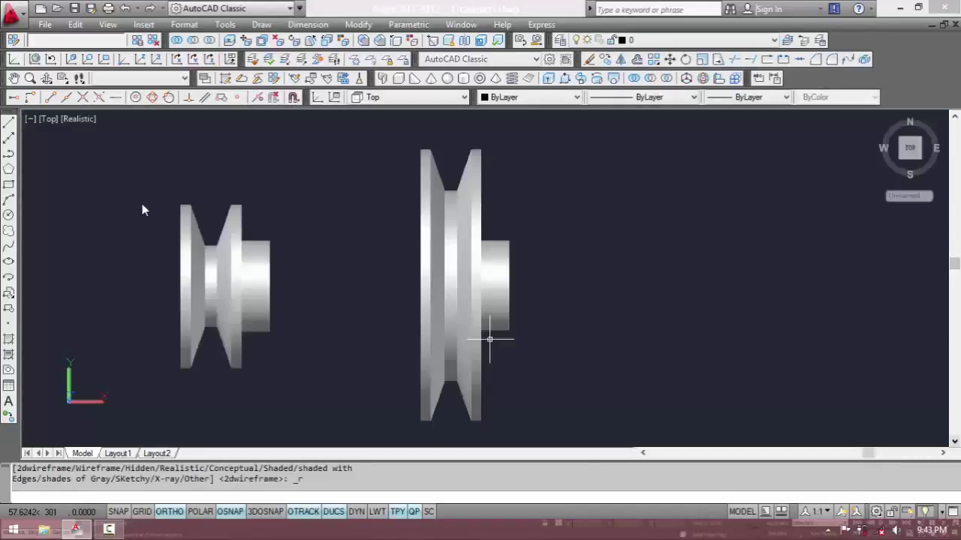
click(48, 80)
mouse_move(232, 296)
mouse_down()
mouse_move(322, 272)
mouse_move(338, 228)
mouse_move(268, 193)
mouse_move(232, 187)
mouse_move(163, 265)
mouse_move(215, 323)
mouse_move(260, 275)
mouse_move(247, 249)
mouse_move(251, 200)
mouse_up()
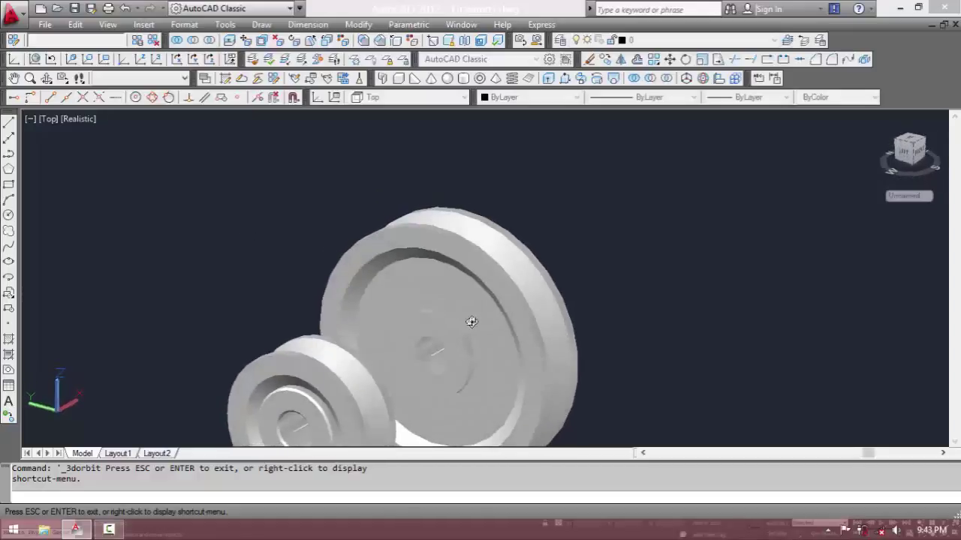
scroll(471, 322, up, 2)
drag(378, 253, 337, 271)
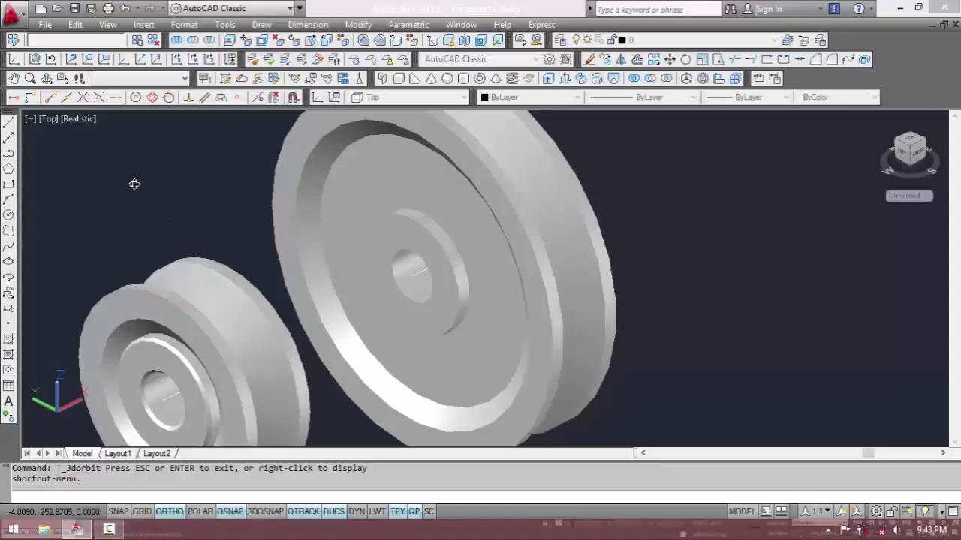
right_click(127, 161)
click(147, 162)
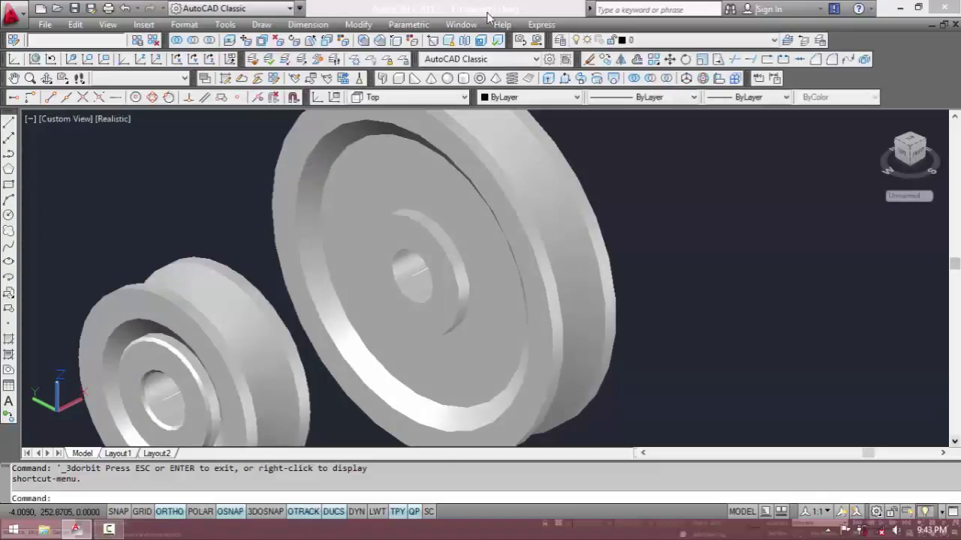
Chamfer the large pulley's inner hub edge with distances 2 and 2.
click(380, 41)
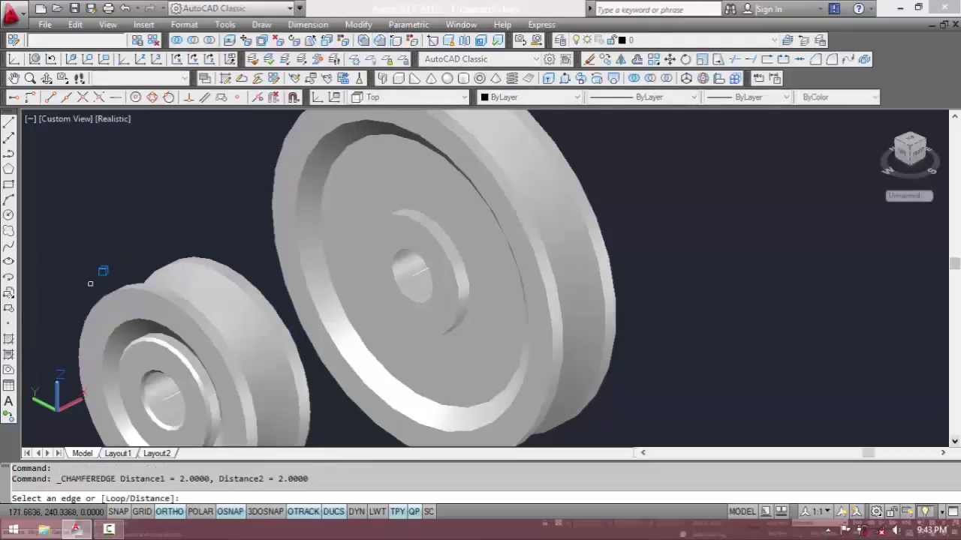
text(d)
key(Return)
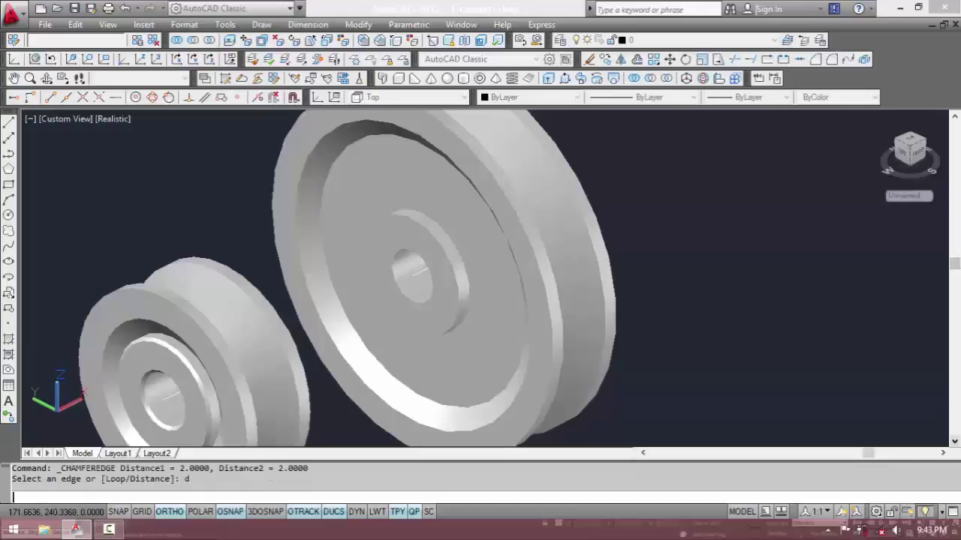
key(Return)
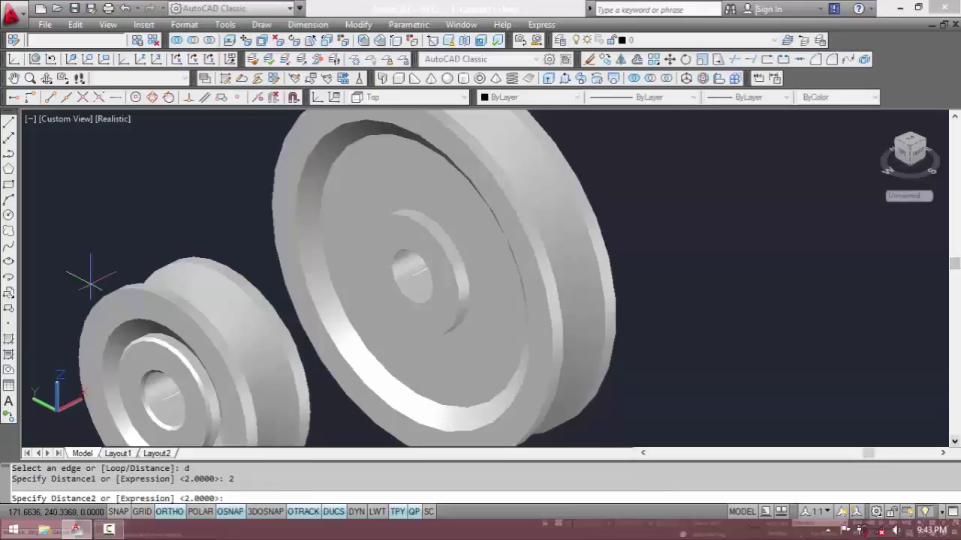
text(2)
key(Return)
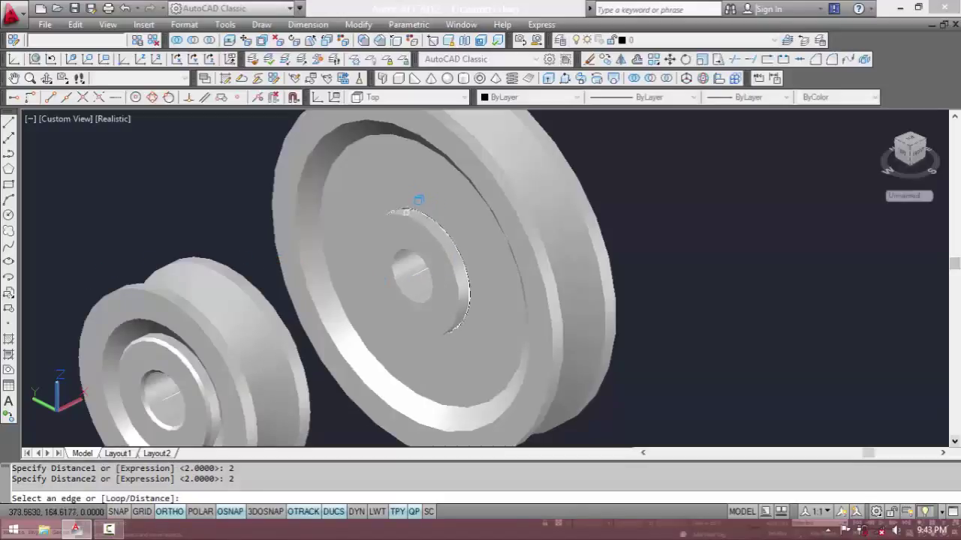
click(402, 216)
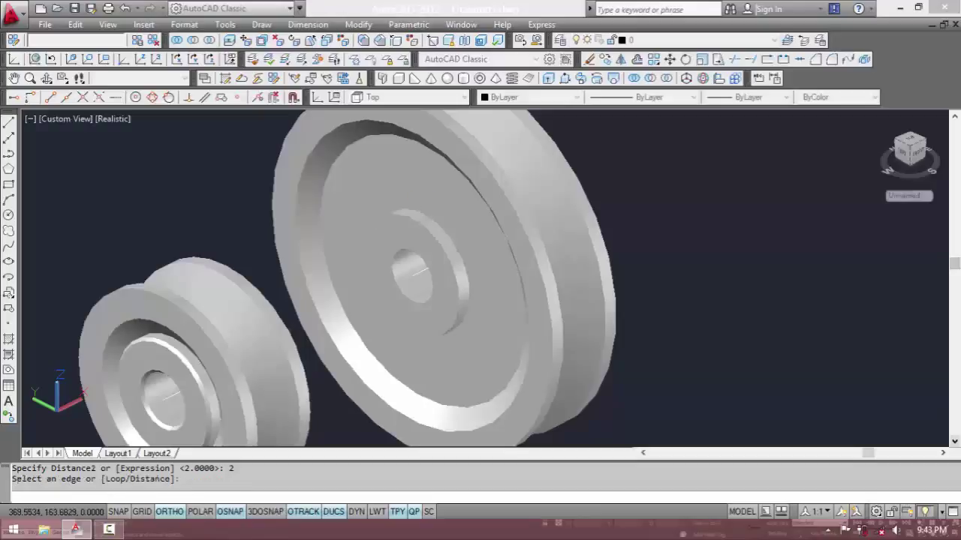
key(Return)
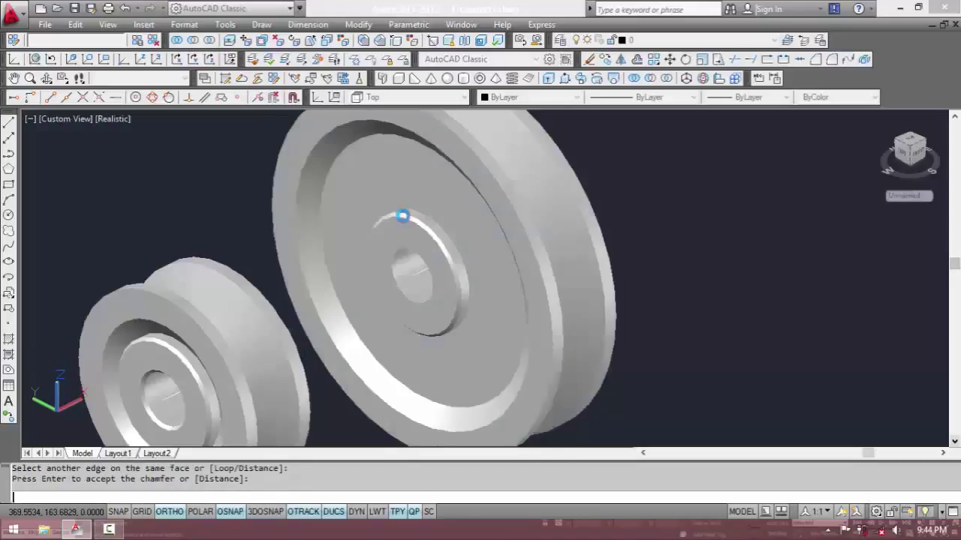
key(Return)
Chamfer another circular hub edge at 2 by 2, then zoom in on the hub.
click(379, 41)
text(d)
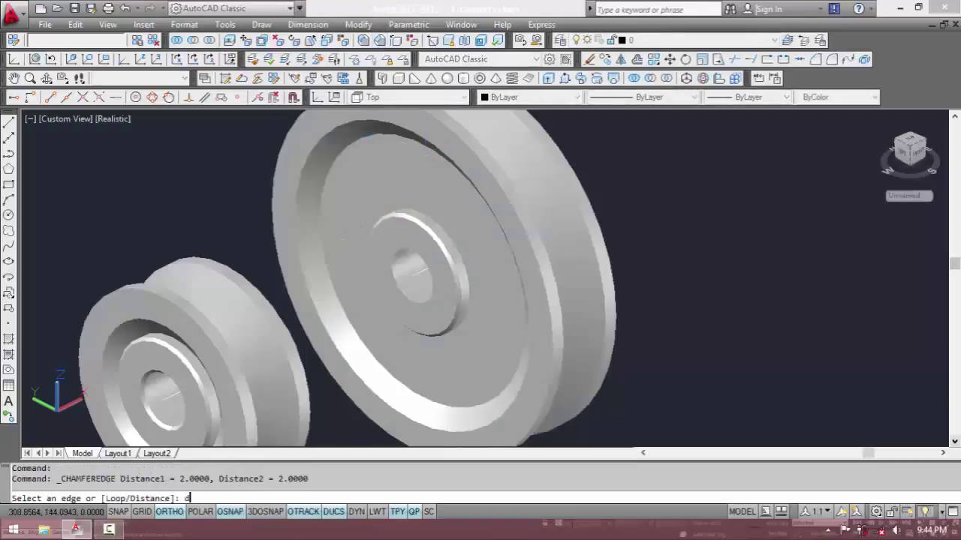
key(Return)
text(2)
key(Return)
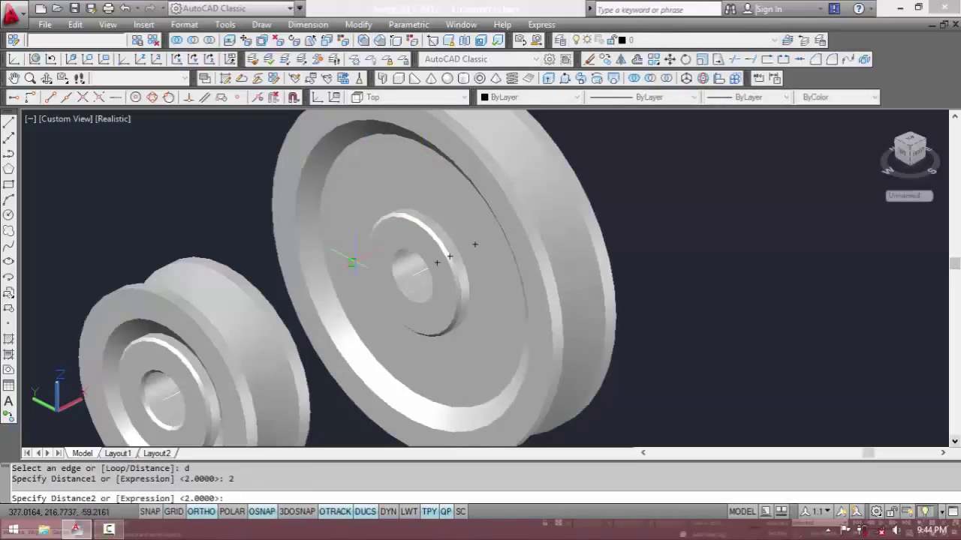
text(2)
key(Return)
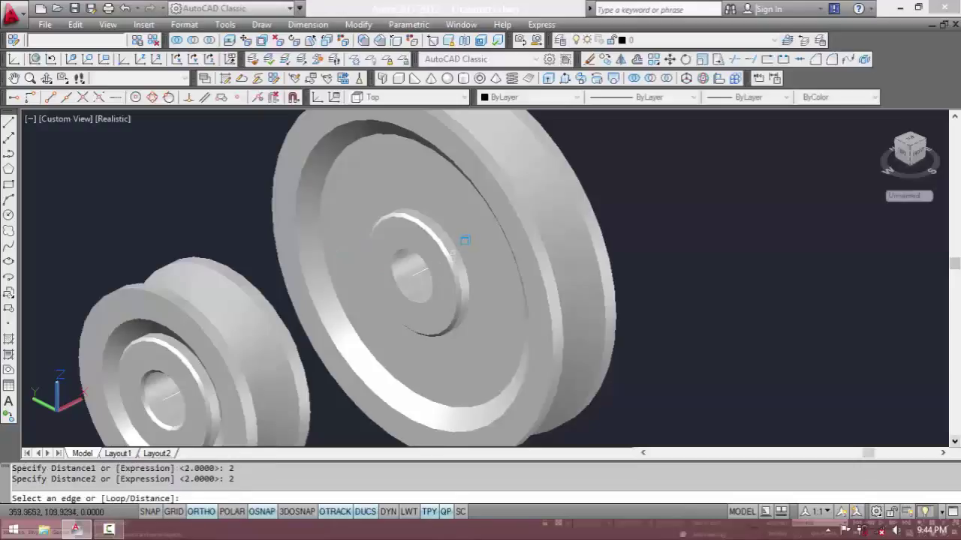
click(400, 250)
key(Return)
key(Return)
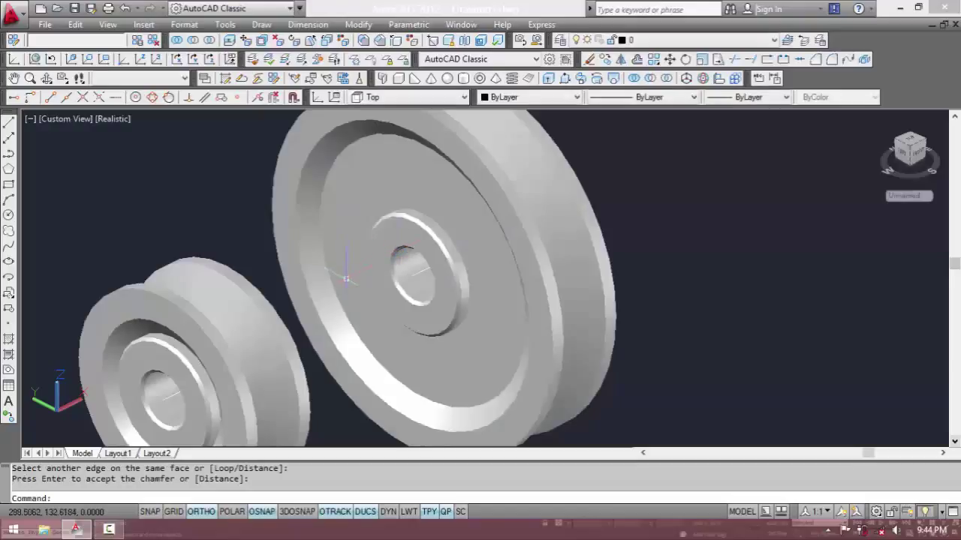
scroll(346, 281, up, 2)
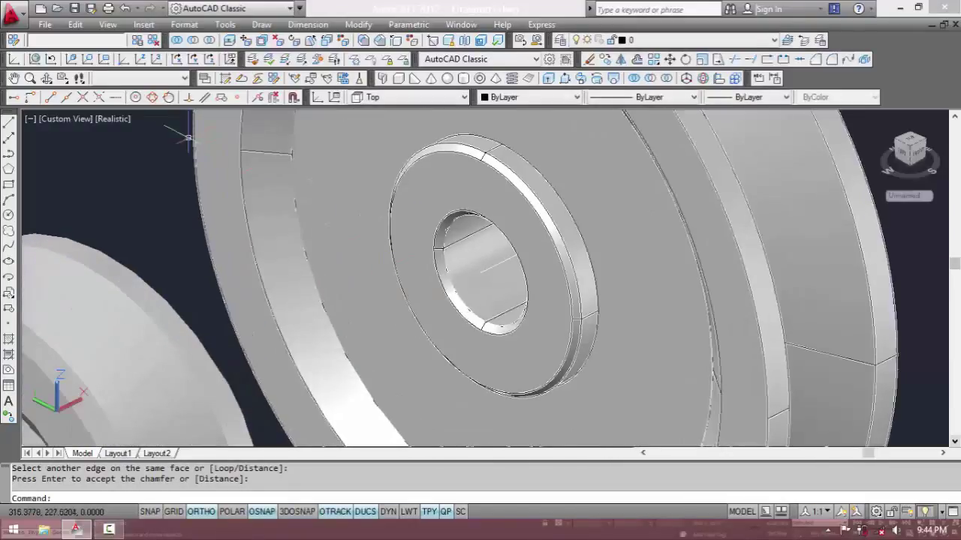
shift+middle_drag(480, 278, 488, 279)
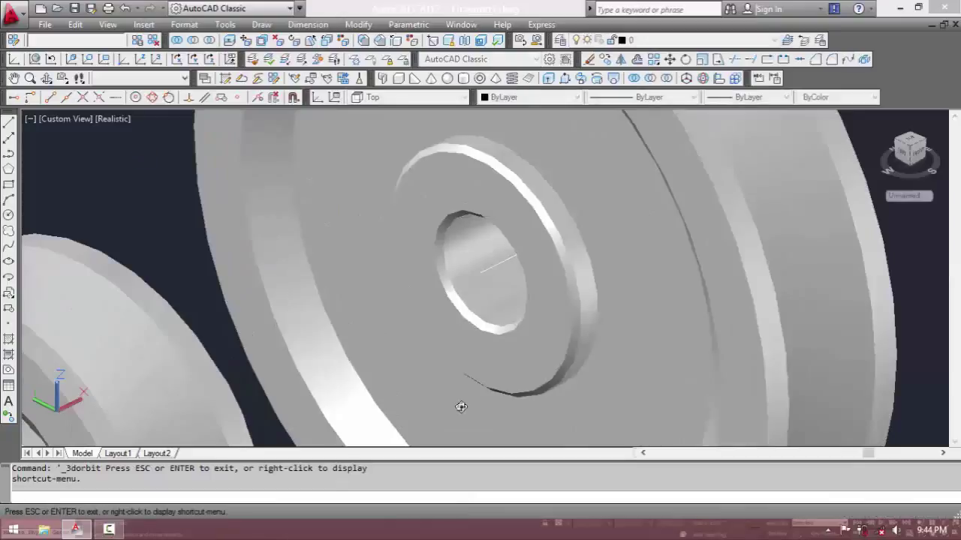
Orbit around the large wheel until its hub and hole face forward.
mouse_move(449, 382)
shift+middle_down()
mouse_move(431, 343)
mouse_move(498, 322)
mouse_move(608, 322)
mouse_move(656, 334)
mouse_move(607, 356)
mouse_move(333, 335)
mouse_move(358, 326)
shift+middle_up()
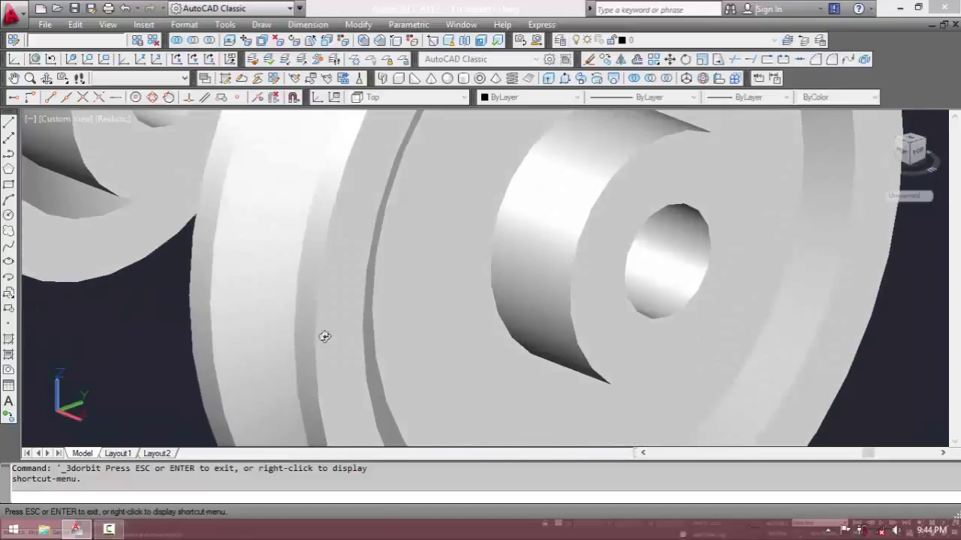
shift+middle_drag(302, 281, 359, 304)
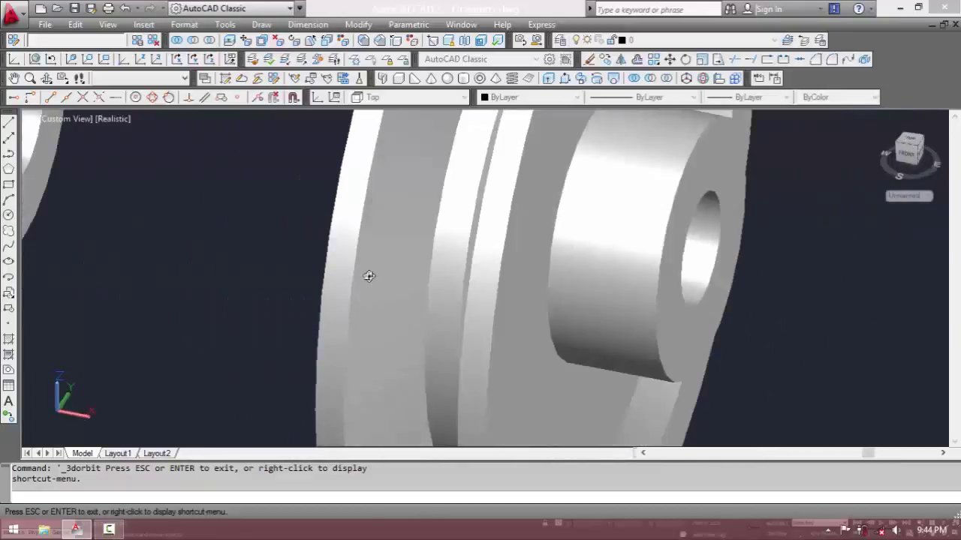
shift+middle_drag(412, 275, 480, 275)
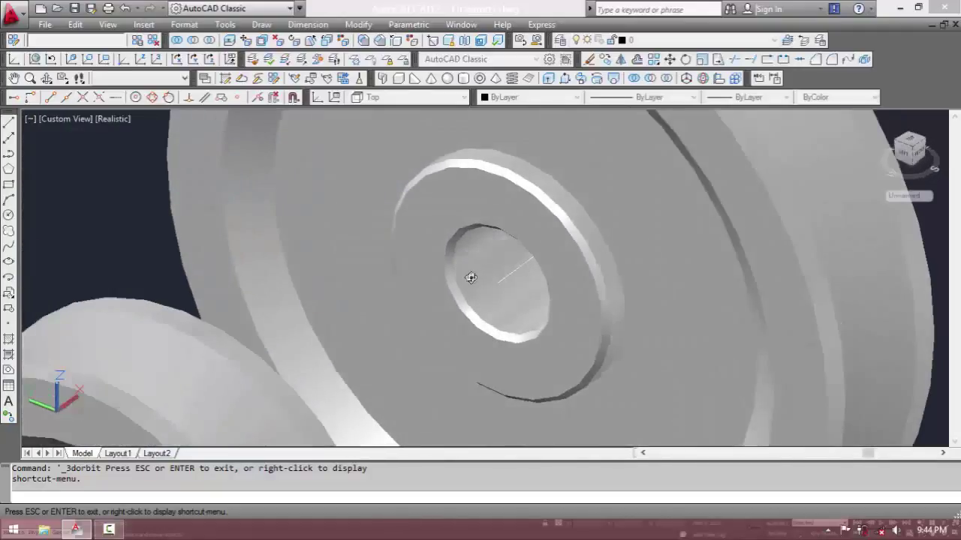
Undo five times to roll back the chamfers on the large wheel's hub.
click(125, 8)
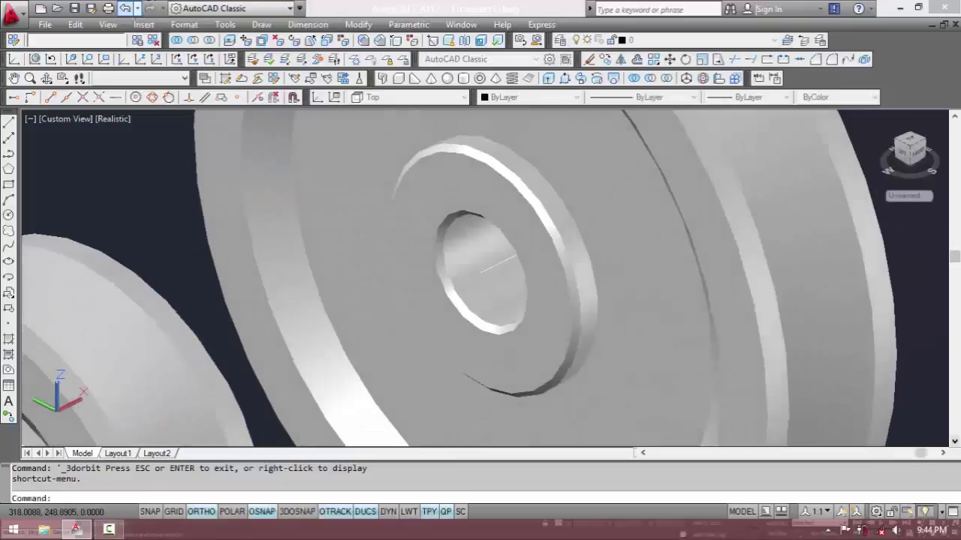
click(124, 8)
click(125, 9)
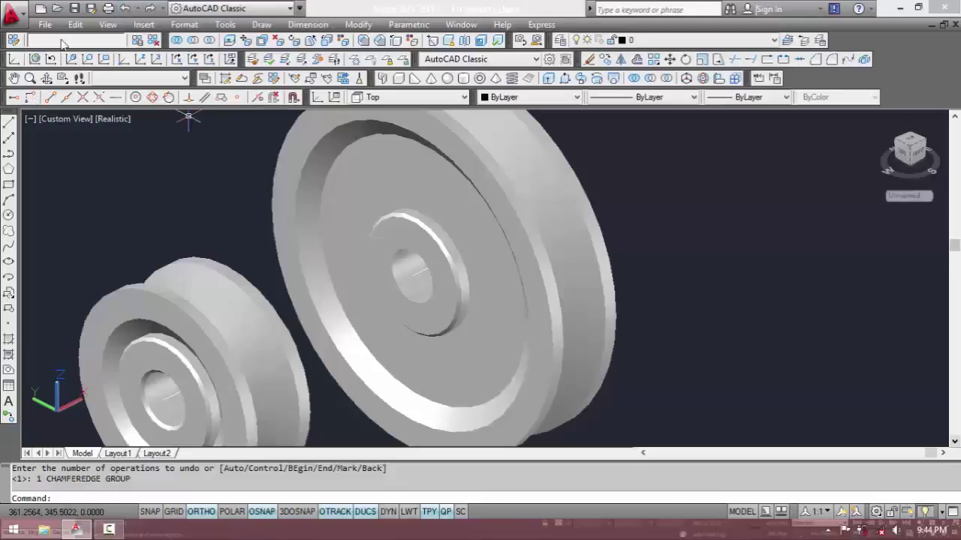
click(126, 9)
click(127, 9)
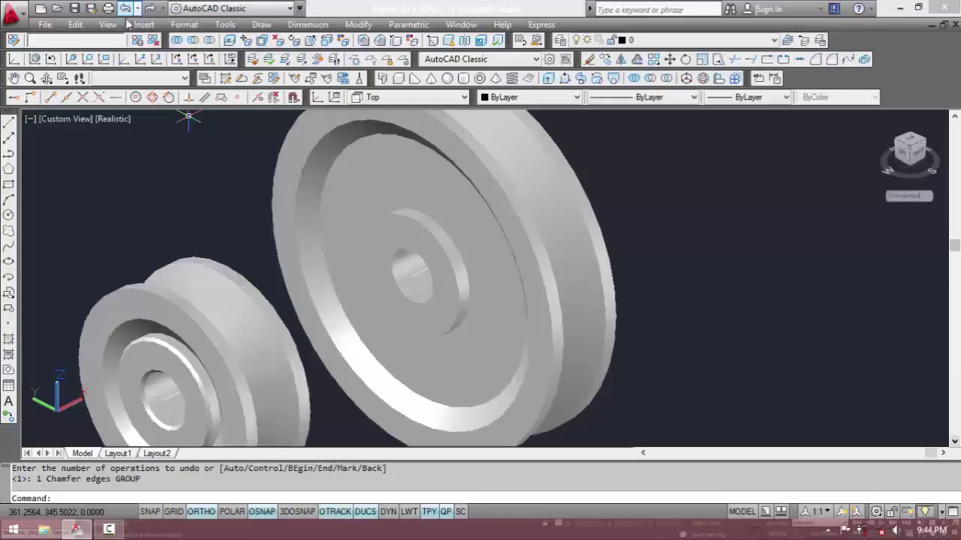
click(47, 78)
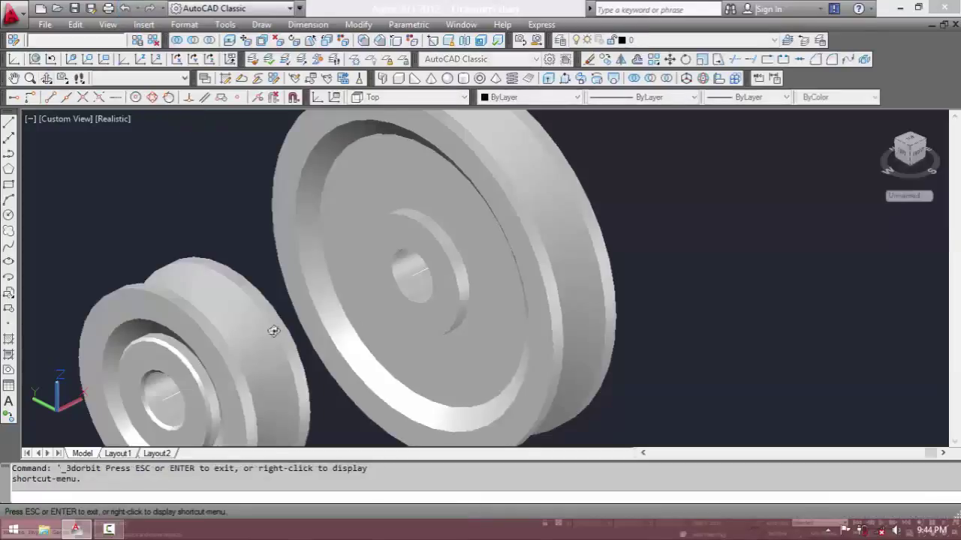
Orbit to an angled front view of both pulleys and exit orbit.
drag(273, 331, 227, 315)
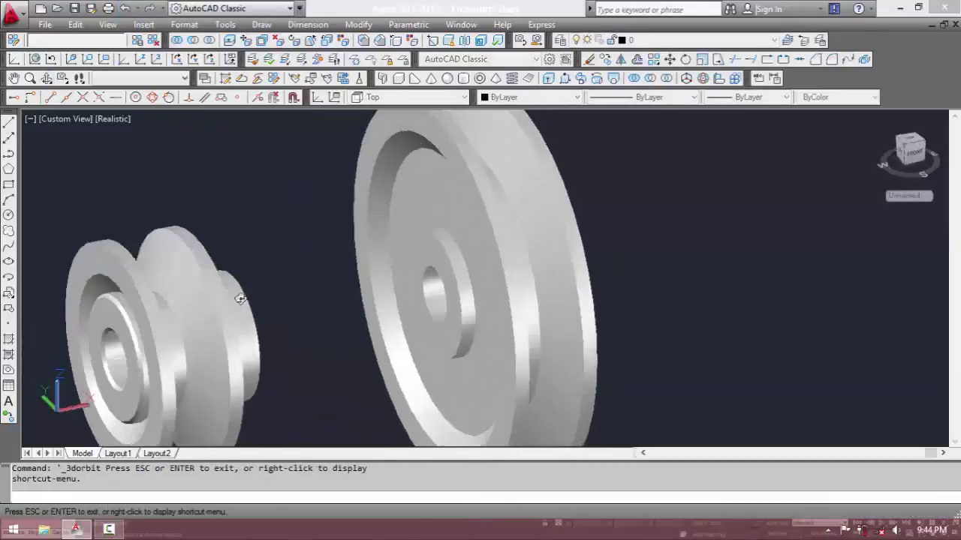
drag(294, 304, 183, 293)
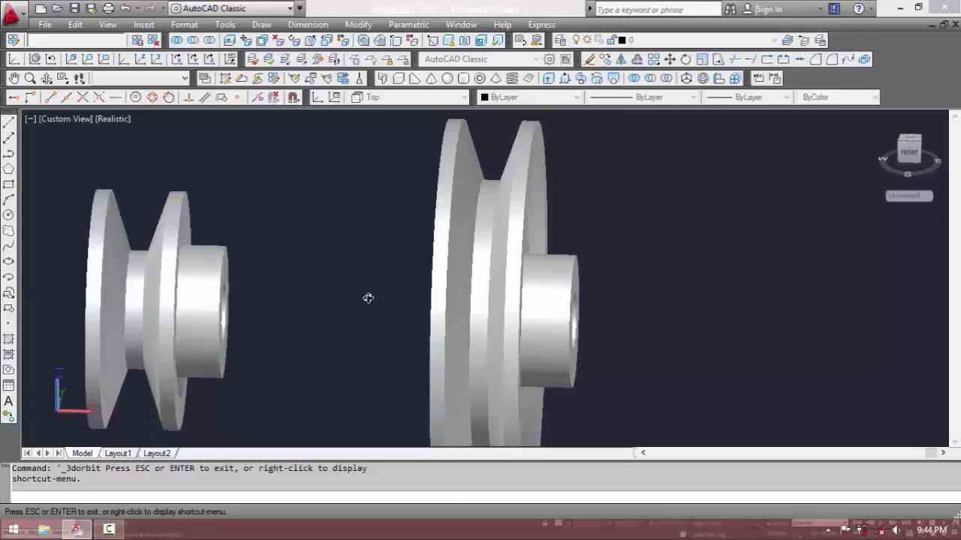
mouse_move(368, 298)
mouse_down()
mouse_move(315, 286)
mouse_move(335, 292)
mouse_move(352, 282)
mouse_up()
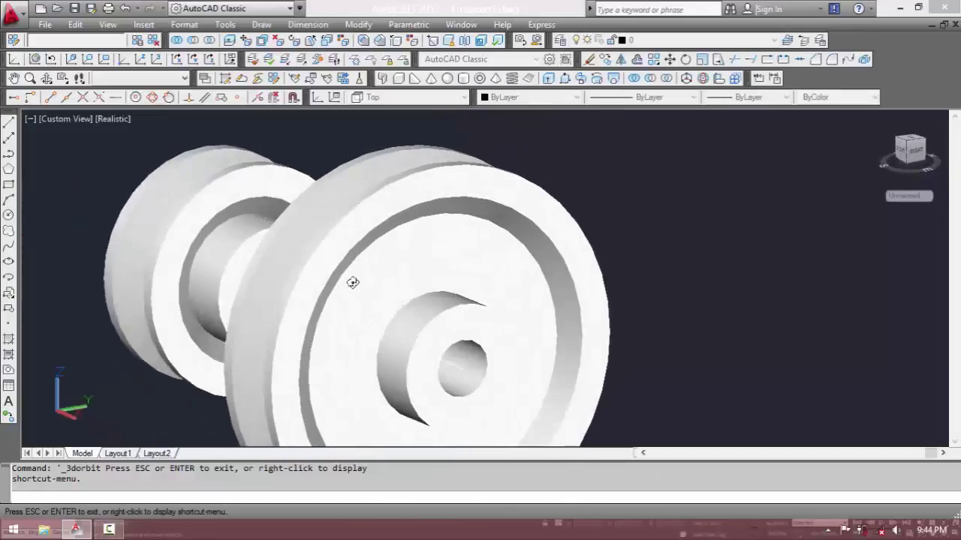
right_click(401, 123)
click(420, 132)
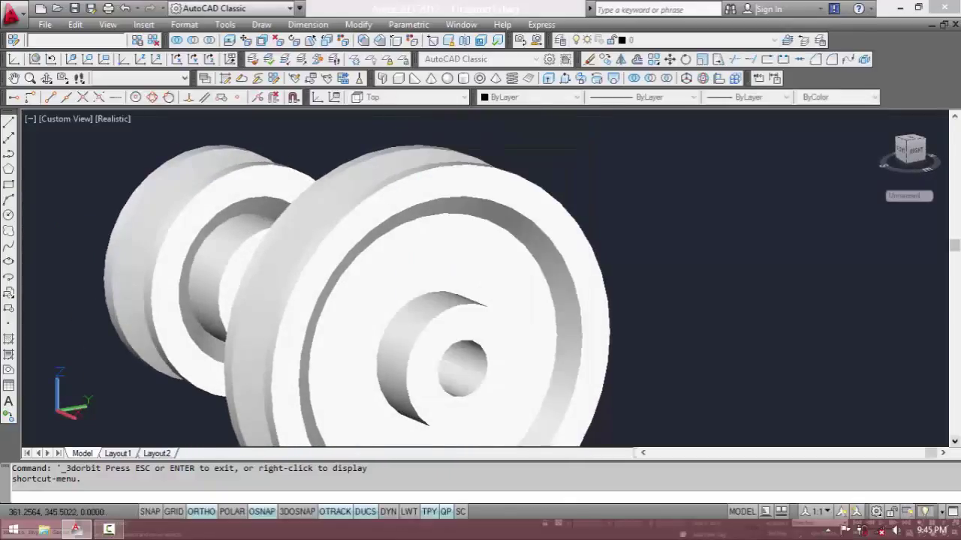
Chamfer the hub's front circular edge with distances 2 and 2.
click(384, 80)
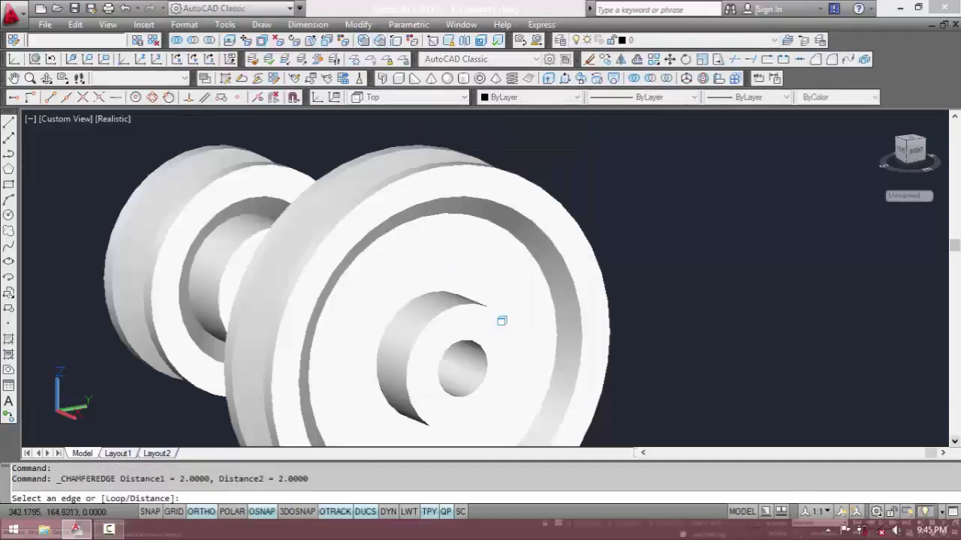
text(d)
key(Return)
text(2)
key(Return)
text(2)
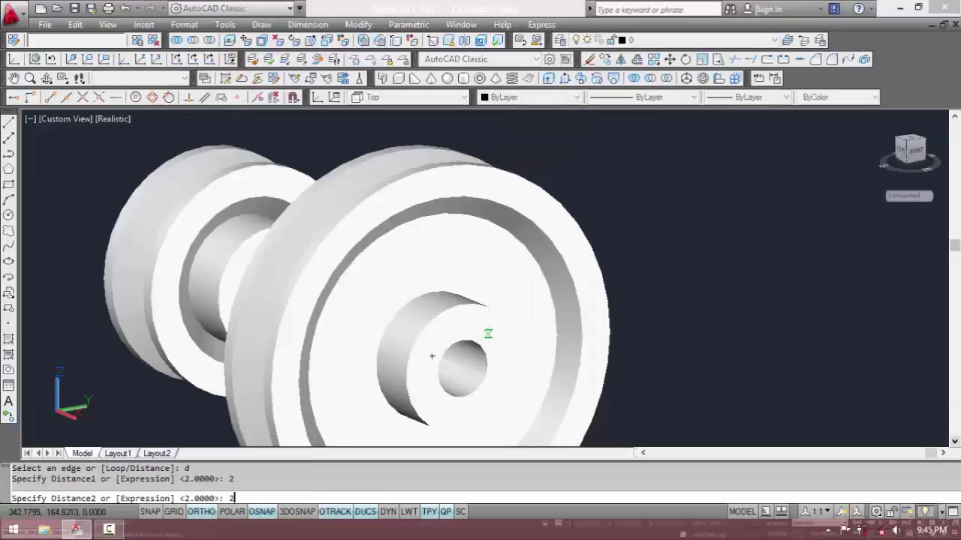
key(Return)
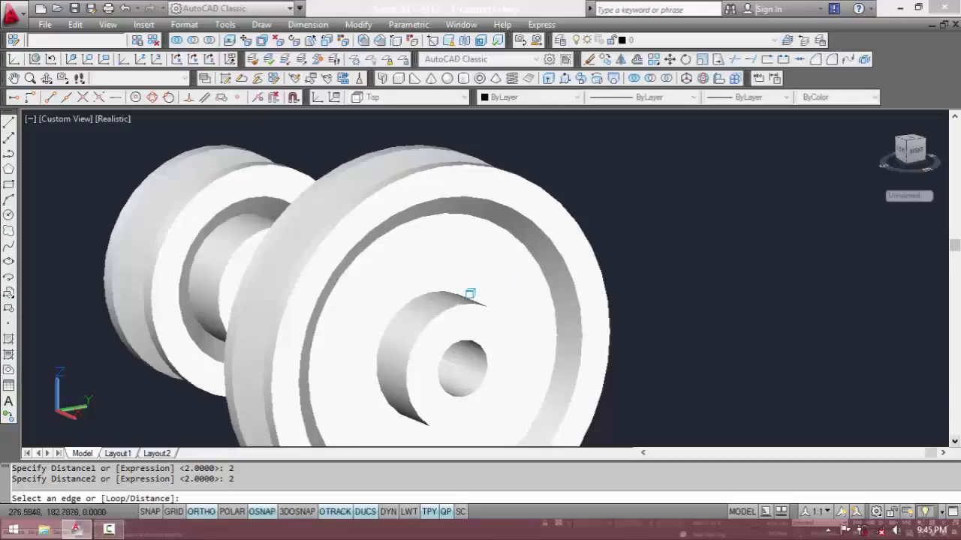
click(458, 306)
key(Return)
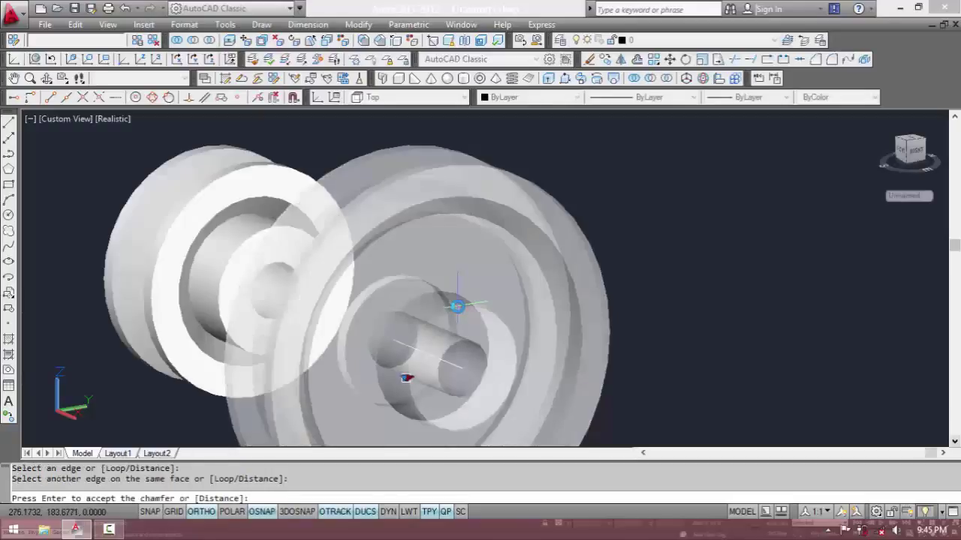
key(Return)
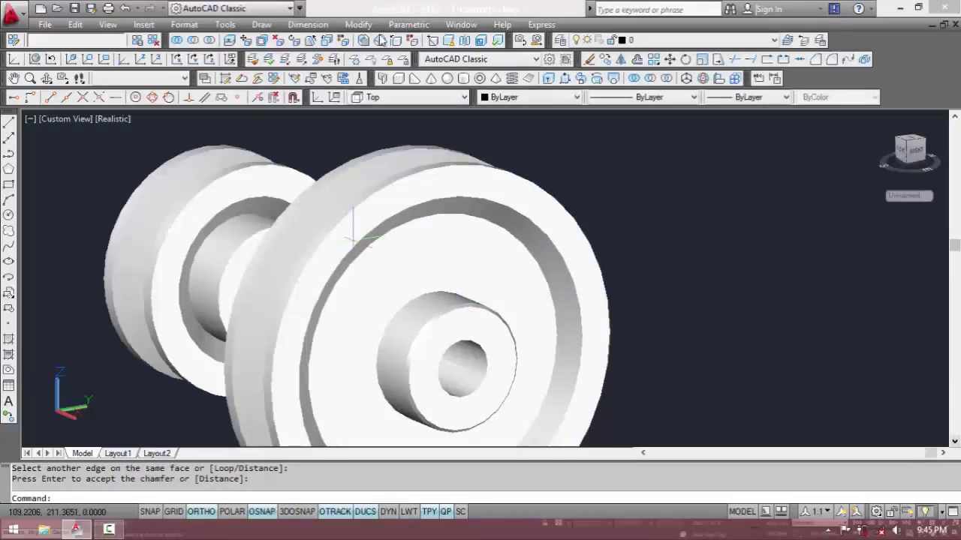
Chamfer the edge of the hub's hole at 2 by 2 as well.
key(Return)
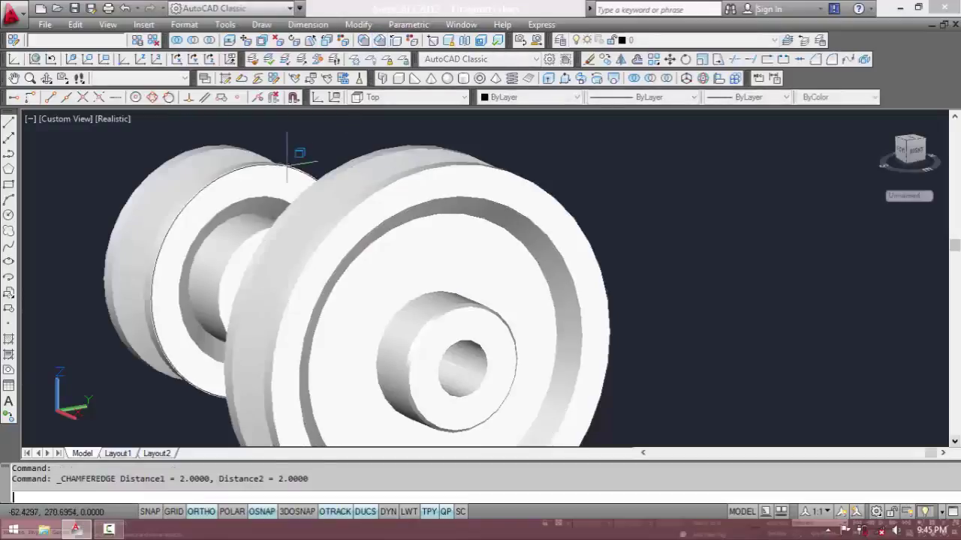
text(d)
key(Return)
text(2)
key(Return)
text(2)
key(Return)
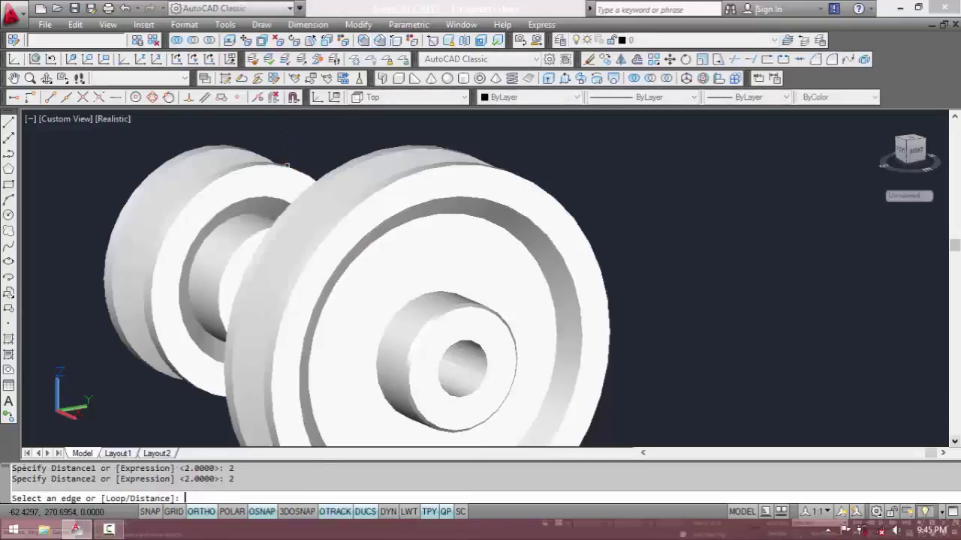
click(480, 330)
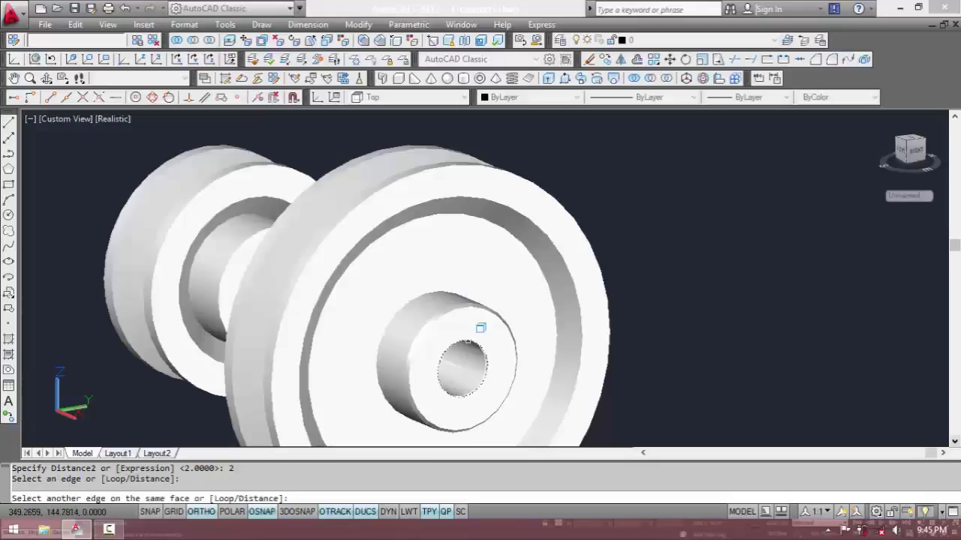
key(Return)
key(Return)
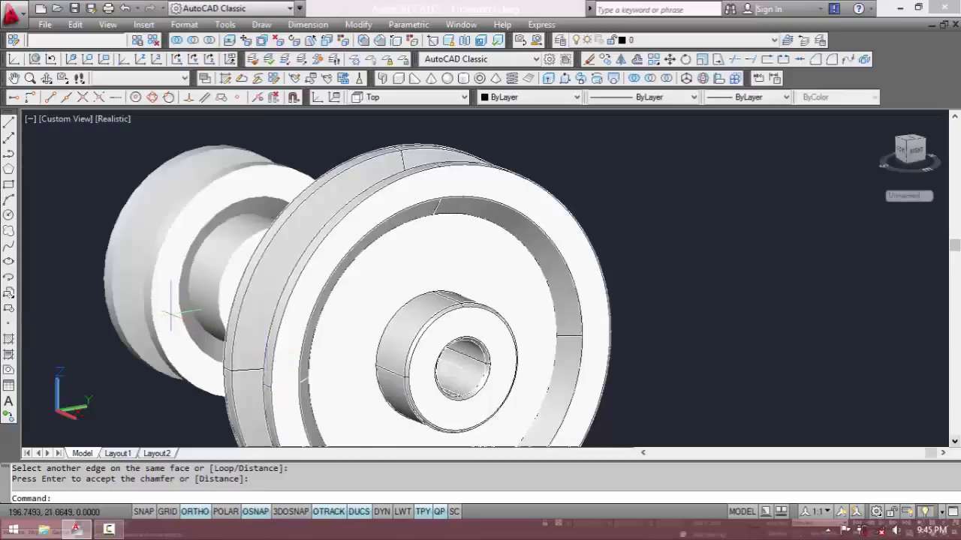
key(Return)
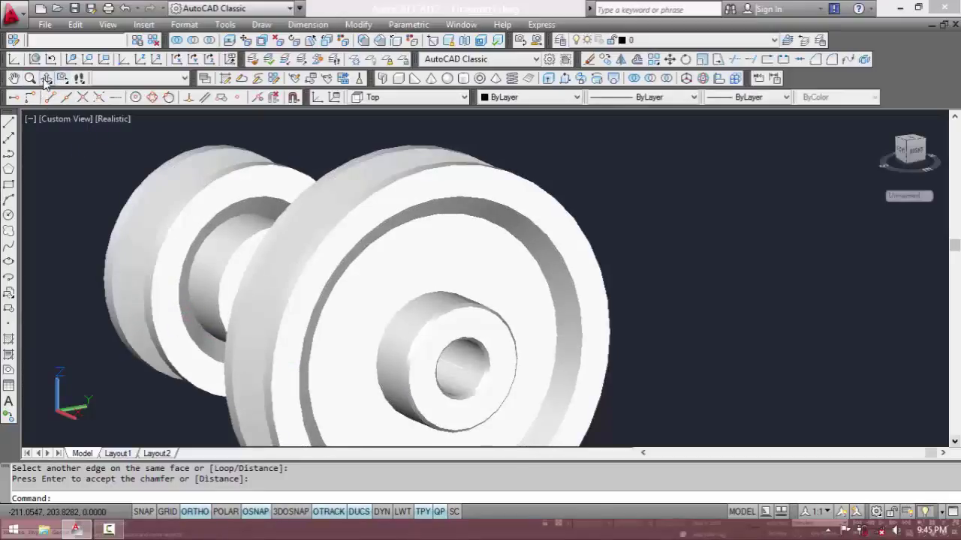
Orbit up and around to view both shaded pulleys from above on the opposite side.
click(47, 78)
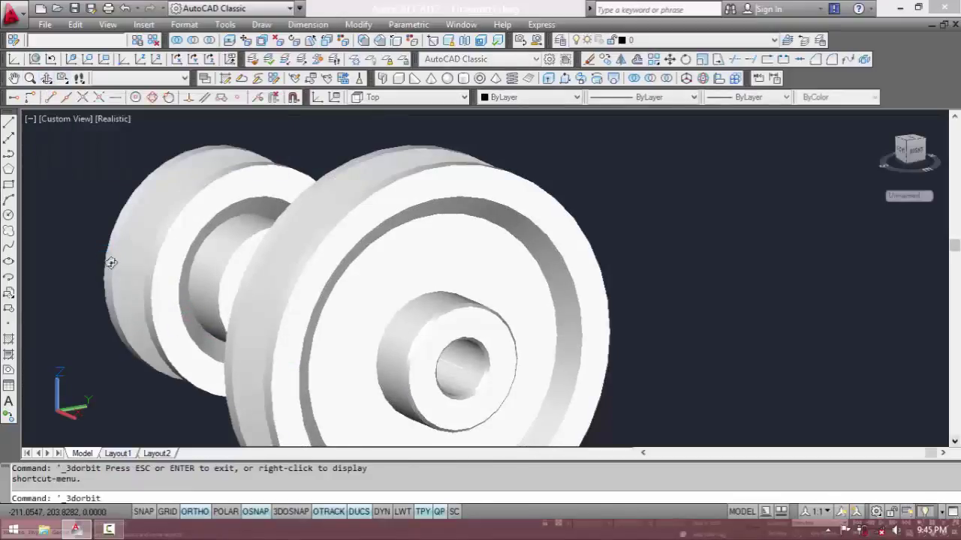
mouse_move(131, 300)
mouse_down()
mouse_move(350, 306)
mouse_move(328, 325)
mouse_move(307, 307)
mouse_move(327, 308)
mouse_move(331, 315)
mouse_move(286, 307)
mouse_move(317, 315)
mouse_move(297, 322)
mouse_move(318, 307)
mouse_move(315, 160)
mouse_up()
right_click(308, 158)
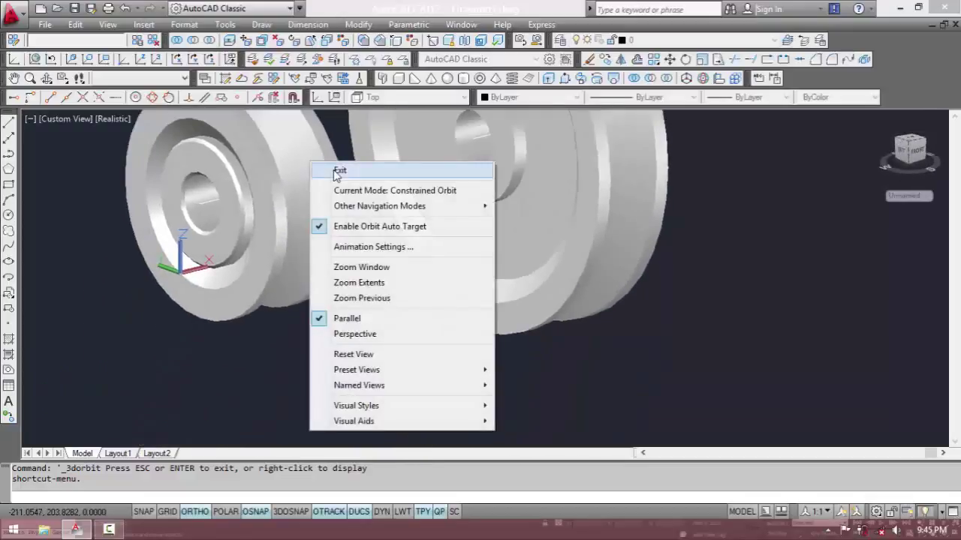
click(319, 171)
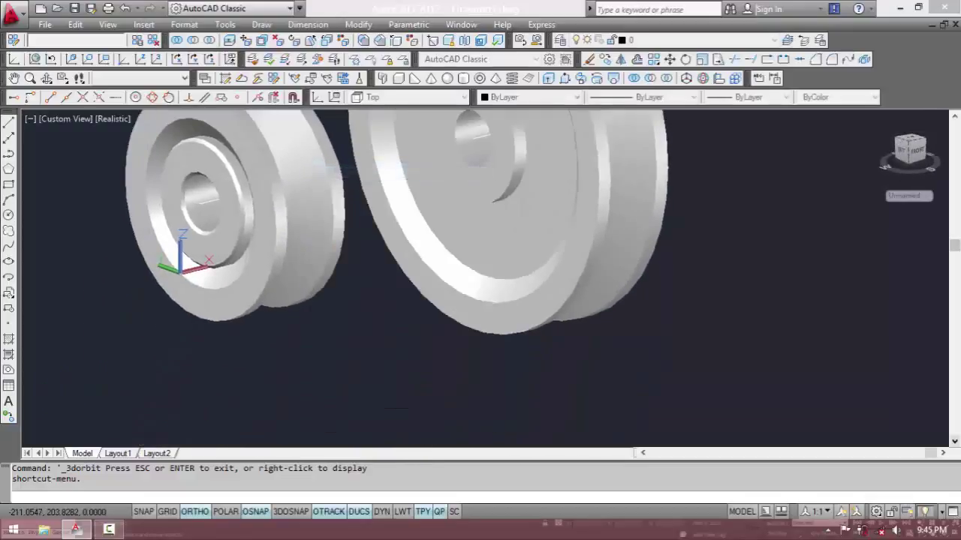
Draw a 400-unit line at 270° starting from the small pulley's centre.
click(8, 121)
click(8, 122)
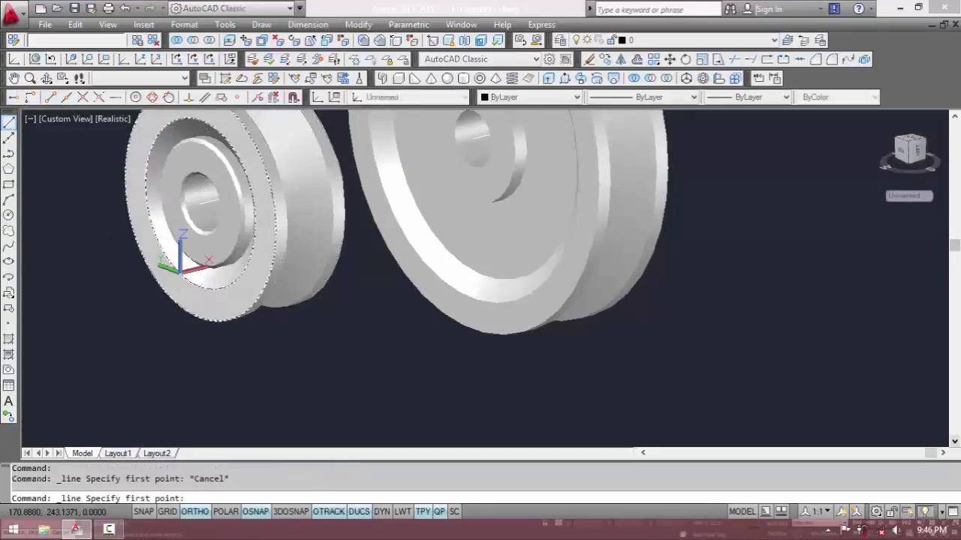
click(203, 201)
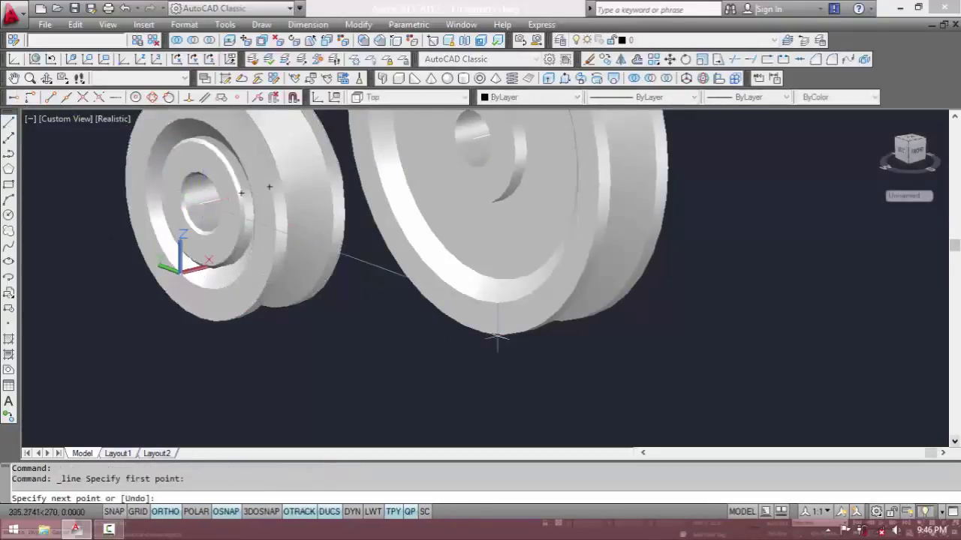
scroll(746, 382, down, 1)
scroll(746, 382, down, 3)
scroll(749, 383, down, 1)
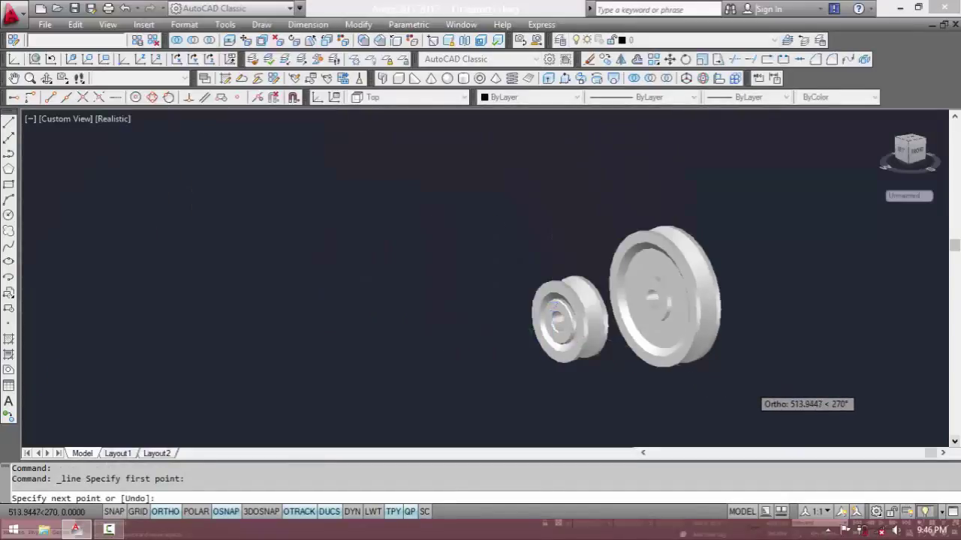
scroll(748, 383, down, 2)
mouse_move(749, 383)
middle_down()
mouse_move(320, 278)
mouse_move(357, 298)
middle_up()
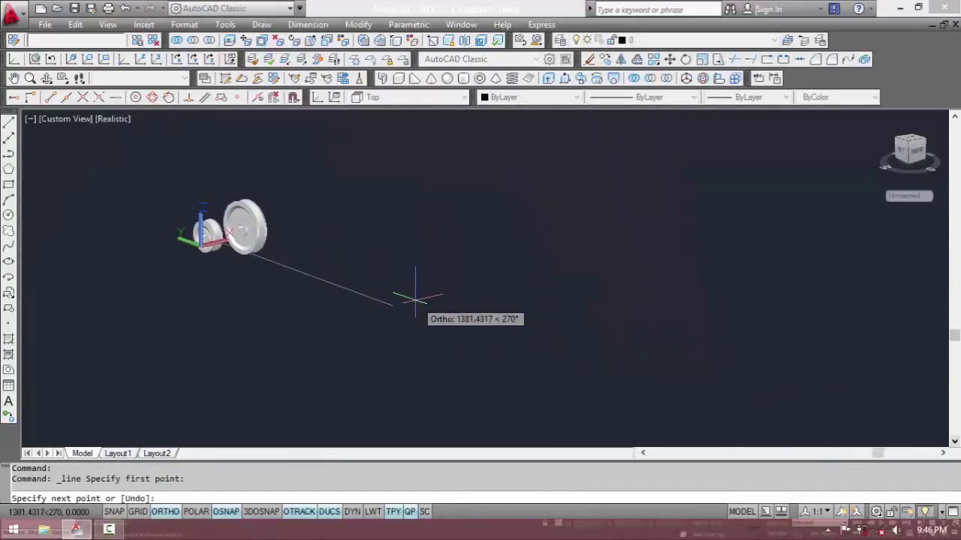
text(400)
key(Return)
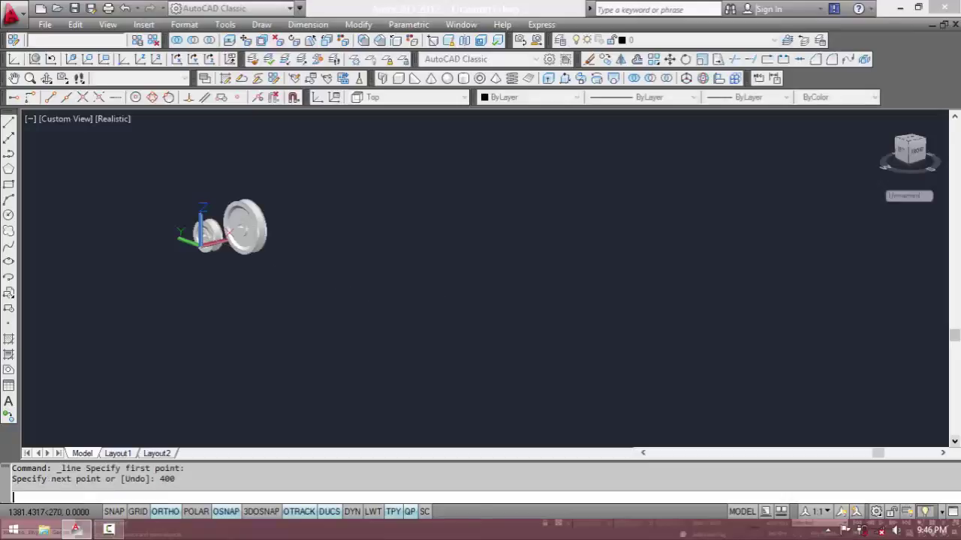
key(Return)
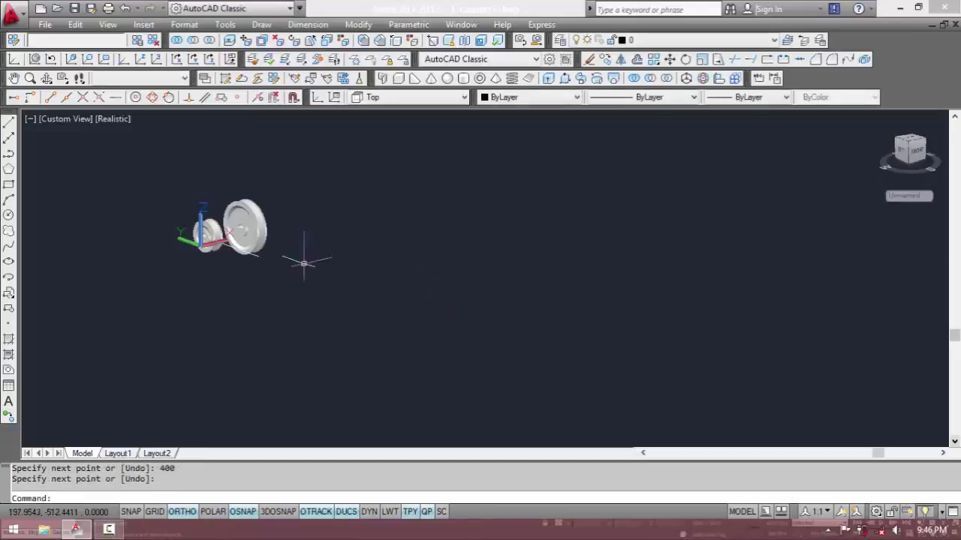
scroll(307, 262, up, 2)
shift+middle_drag(171, 181, 184, 192)
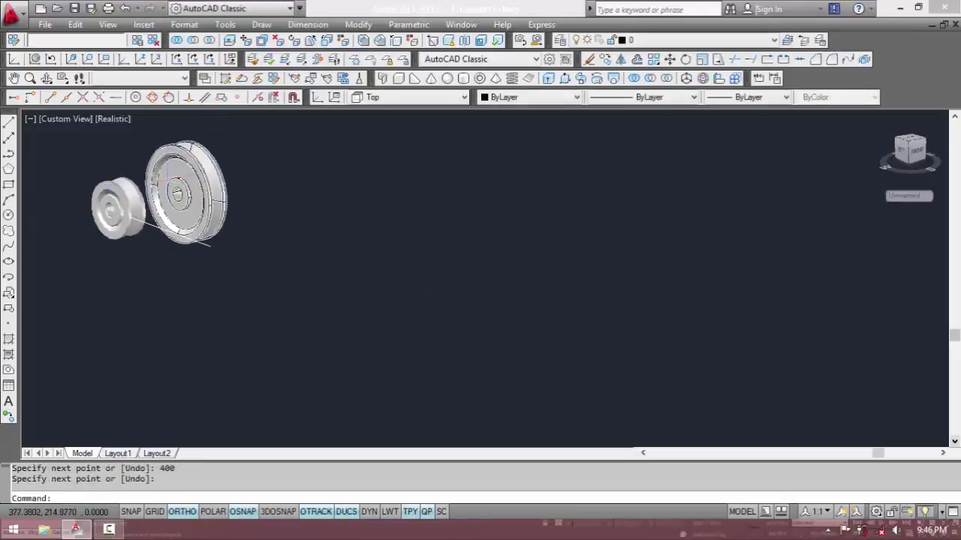
scroll(150, 180, up, 3)
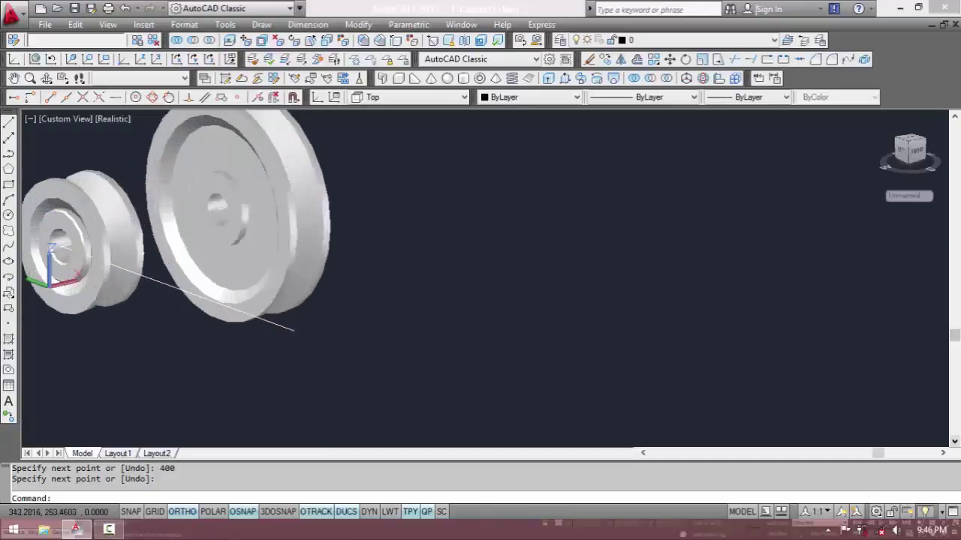
Move the large pulley from its centre to the far end of the 400-unit line.
click(669, 60)
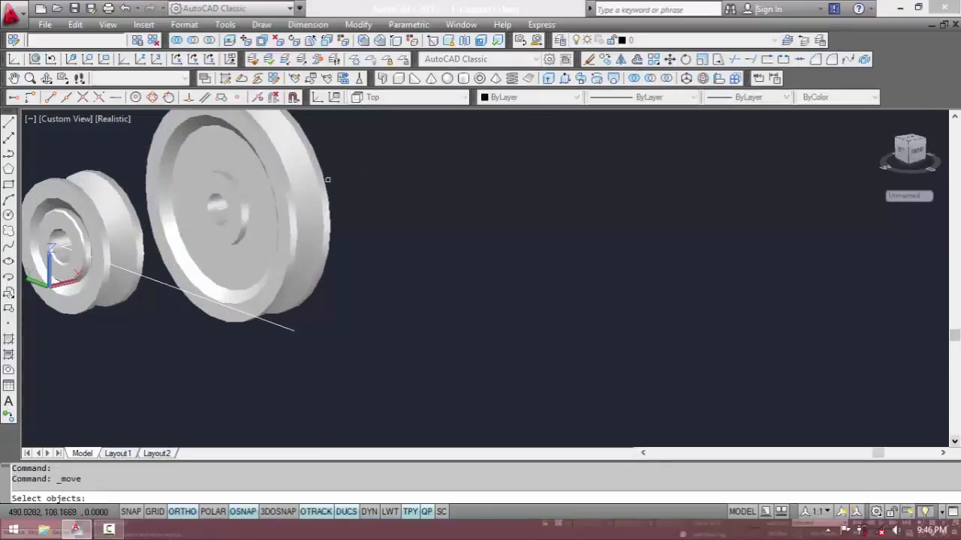
click(274, 158)
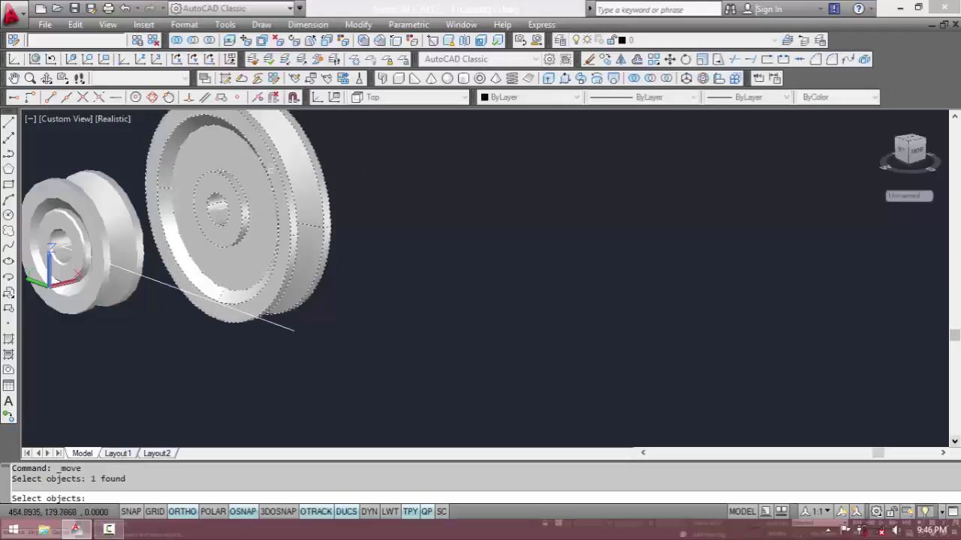
key(Return)
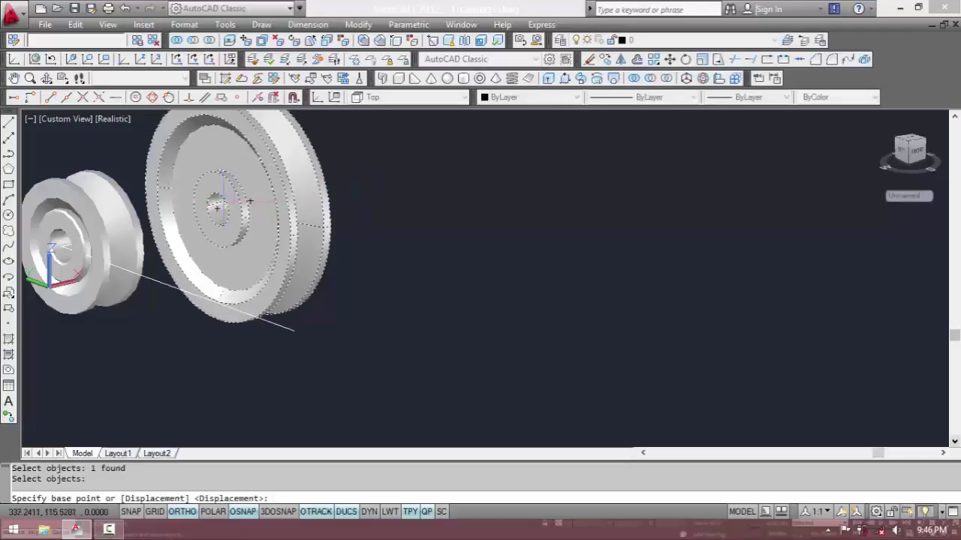
click(218, 208)
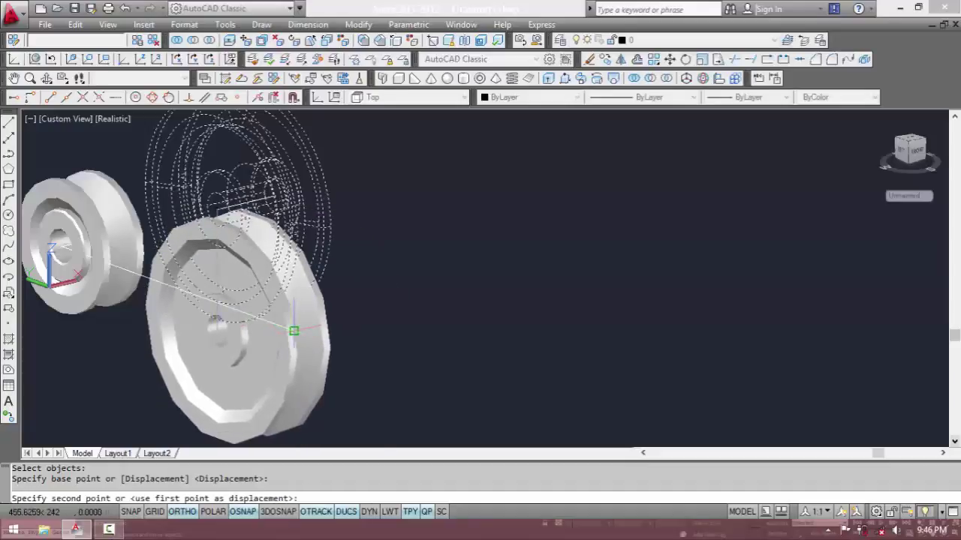
click(293, 331)
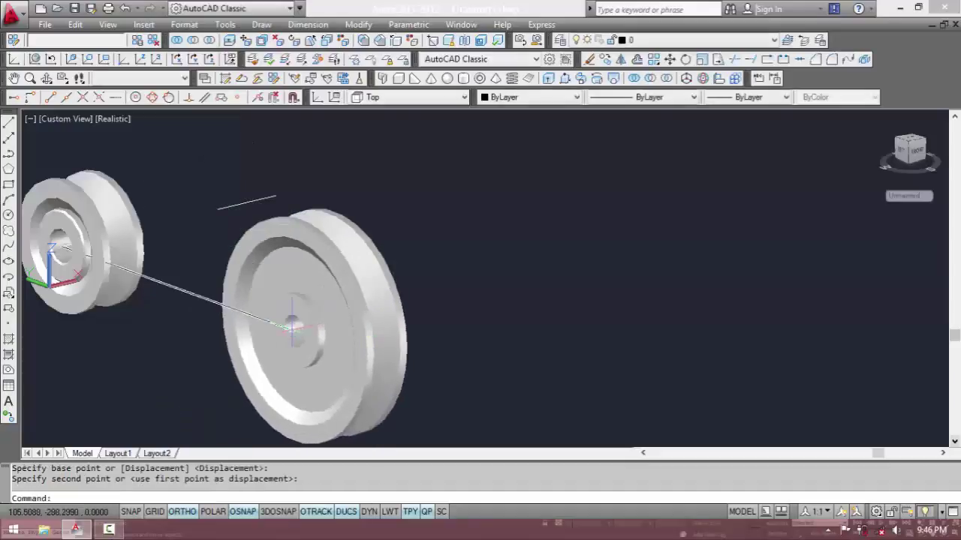
click(46, 78)
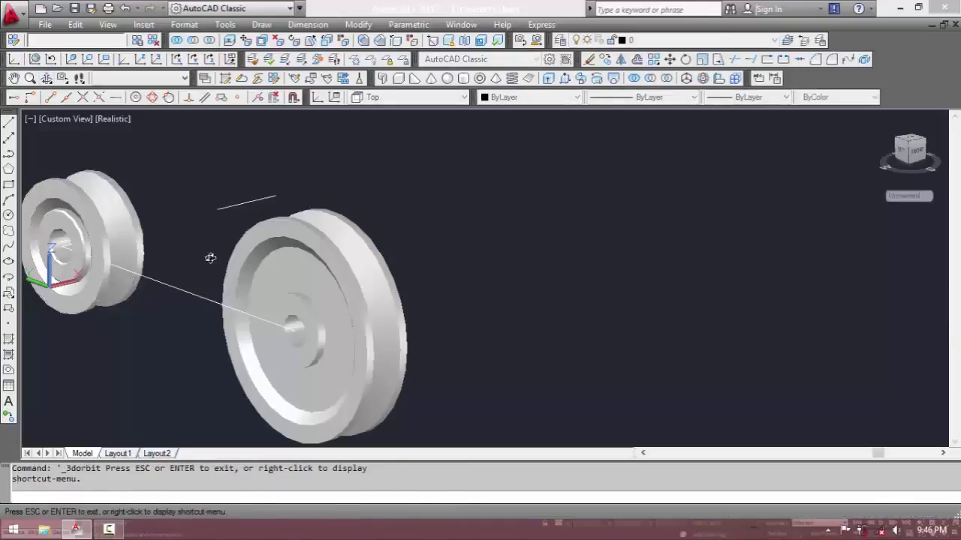
Orbit to a side-on view, exit orbit, and switch to the Top preset view.
mouse_move(210, 258)
mouse_down()
mouse_move(148, 259)
mouse_move(165, 265)
mouse_move(146, 328)
mouse_up()
right_click(205, 163)
click(226, 173)
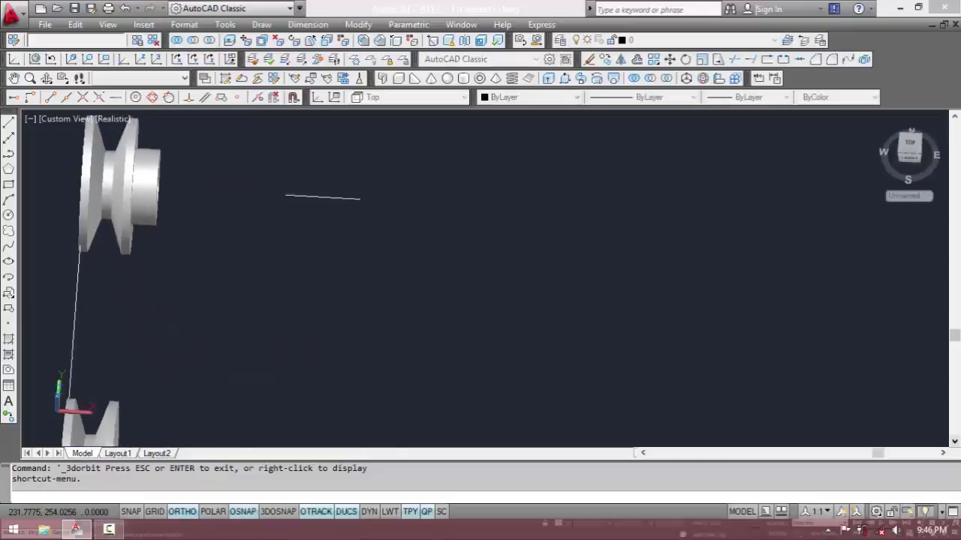
click(63, 122)
click(86, 155)
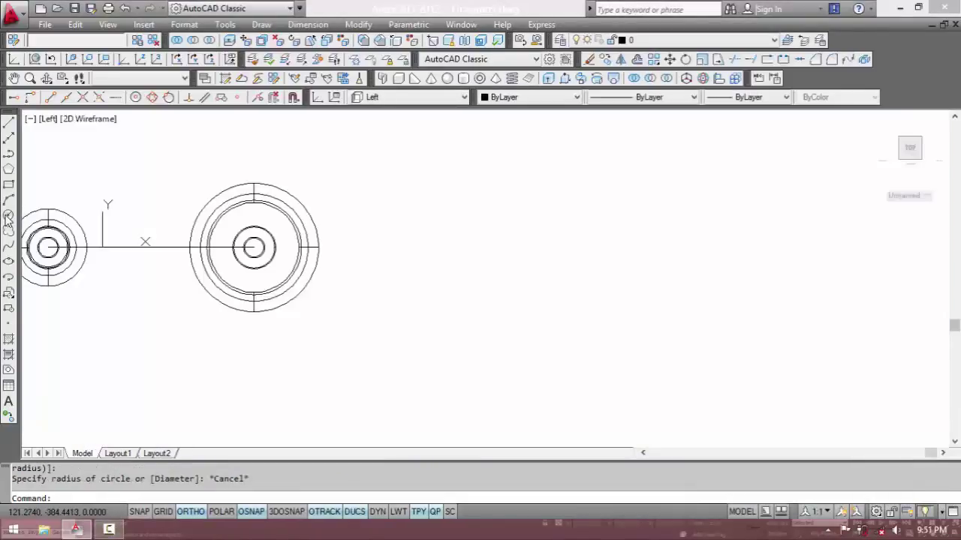
click(8, 217)
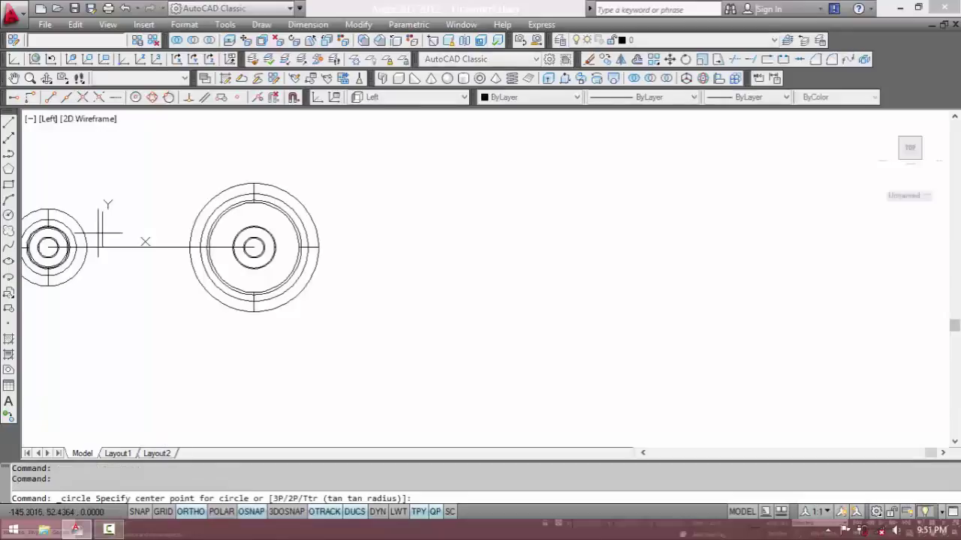
Draw a 150-diameter circle to the right of the pulleys.
click(584, 259)
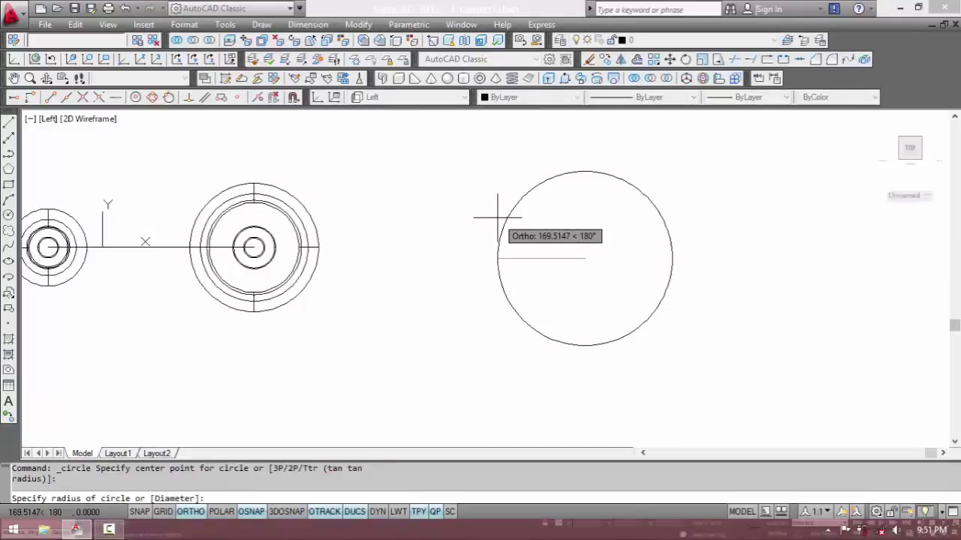
text(d)
key(Return)
text(150)
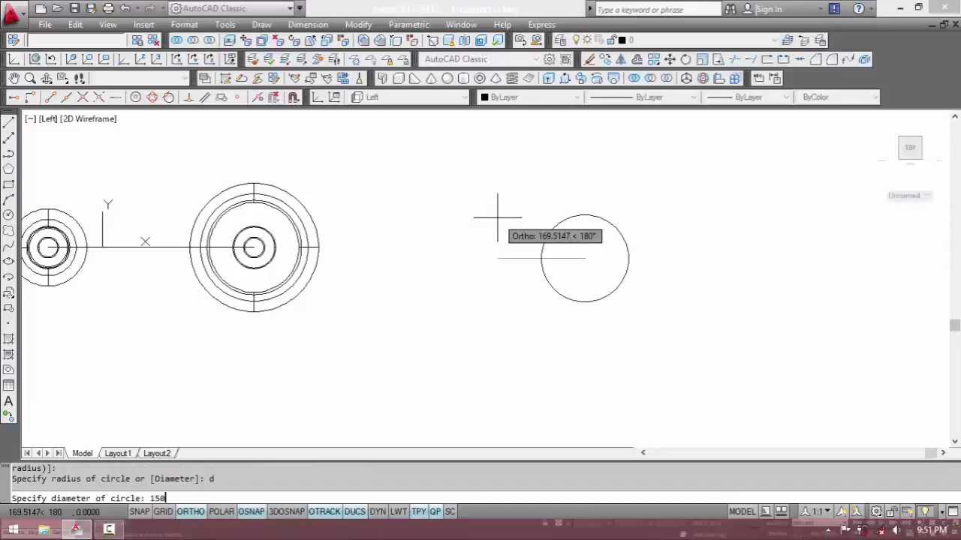
key(Return)
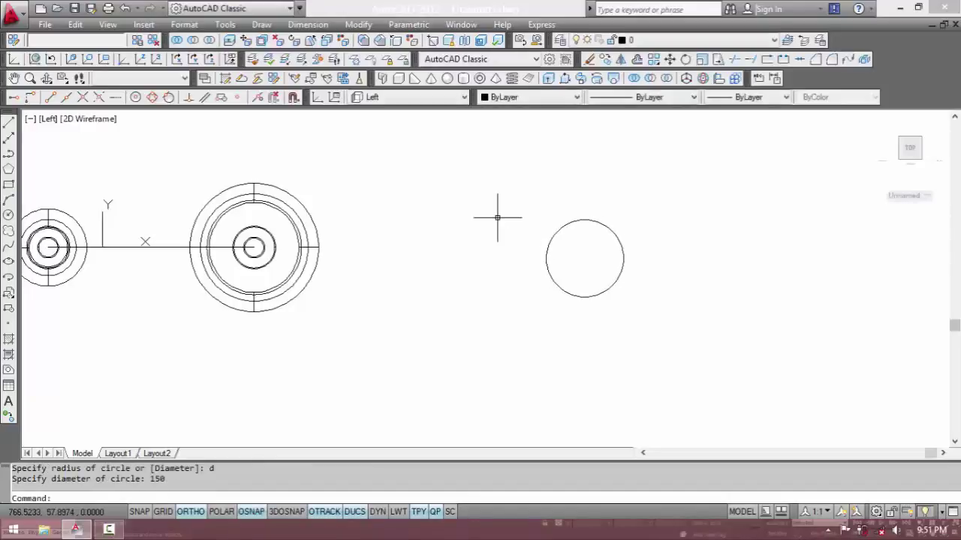
Draw a 400-long horizontal line from the circle's centre to the right.
click(9, 123)
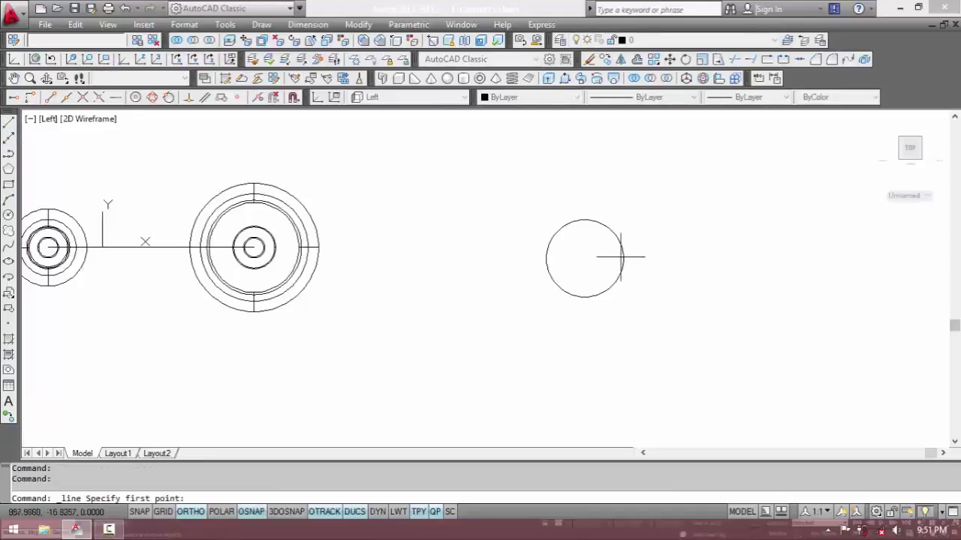
click(585, 258)
text(400)
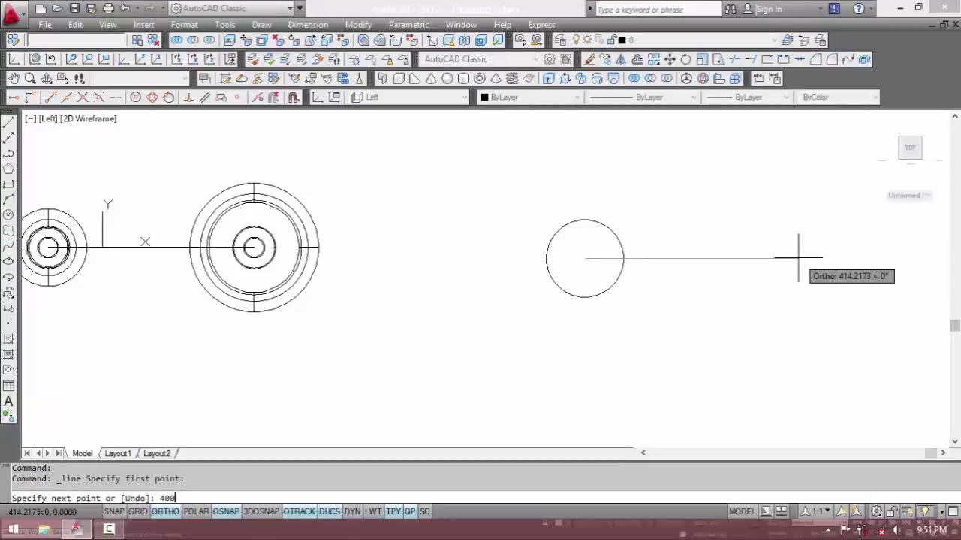
key(Return)
scroll(798, 253, down, 2)
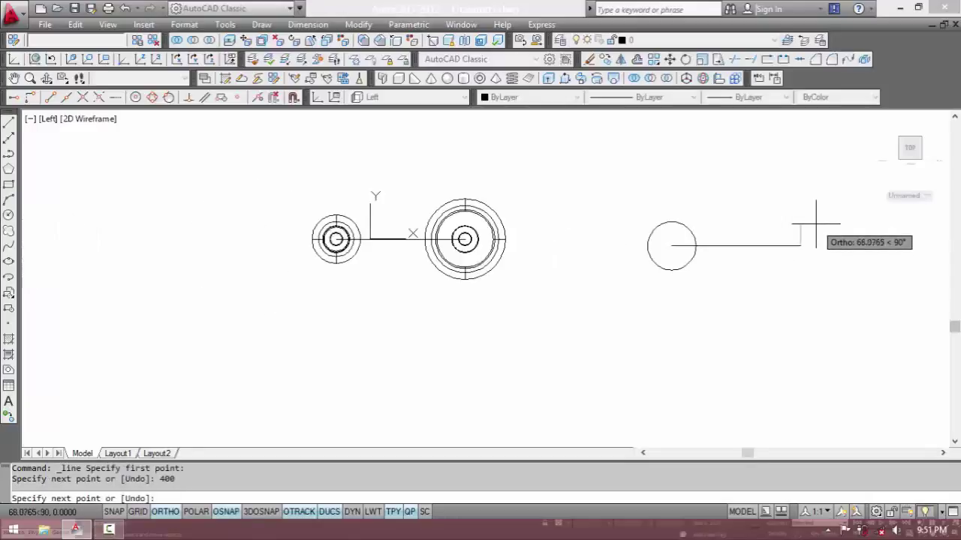
middle_drag(808, 225, 672, 237)
scroll(672, 236, up, 1)
scroll(638, 239, up, 2)
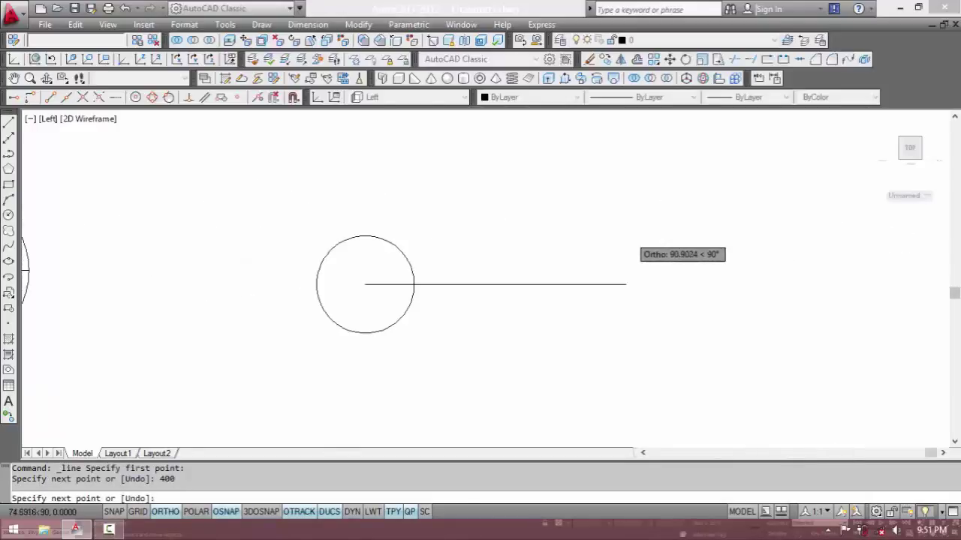
scroll(620, 228, down, 1)
scroll(614, 236, down, 2)
key(Return)
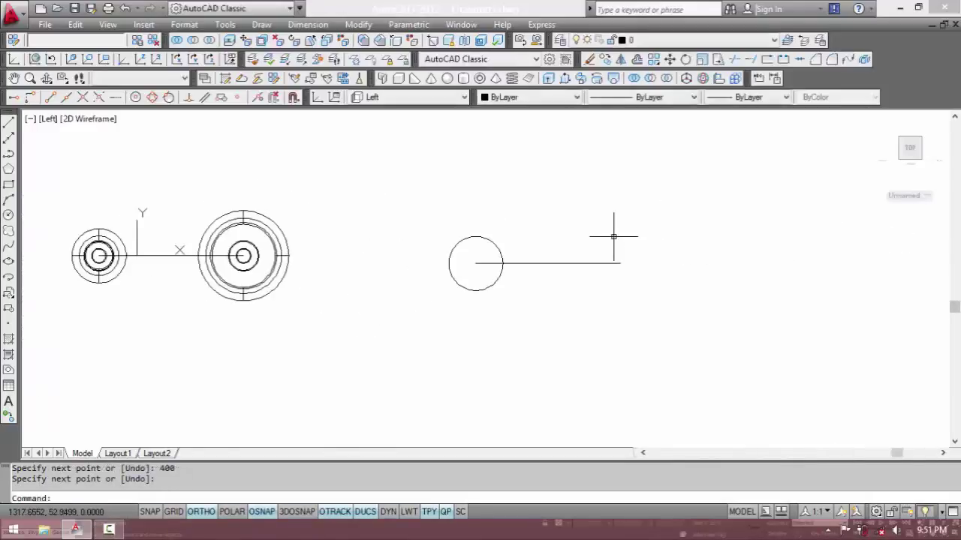
Draw a 250-diameter circle centred at the line's right end.
click(9, 216)
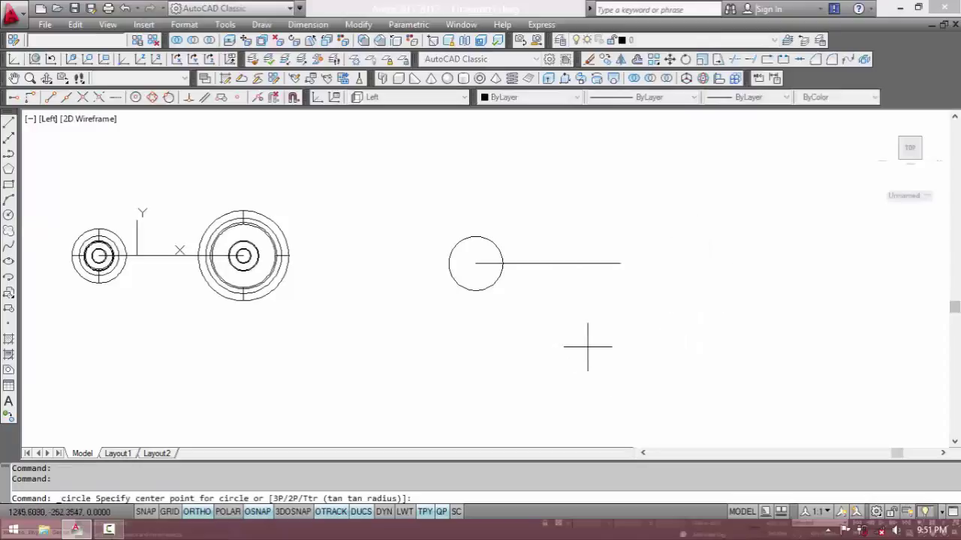
click(610, 262)
click(610, 262)
text(d)
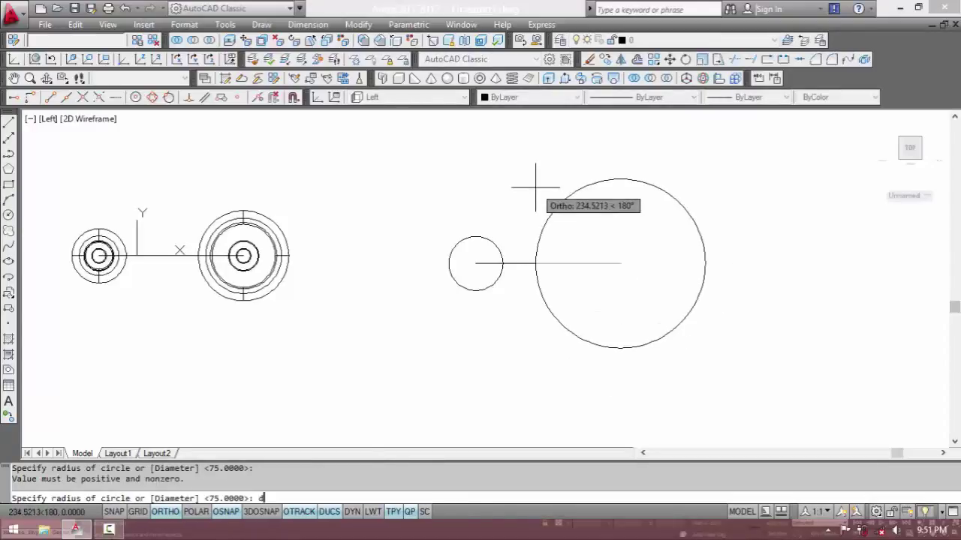
key(Return)
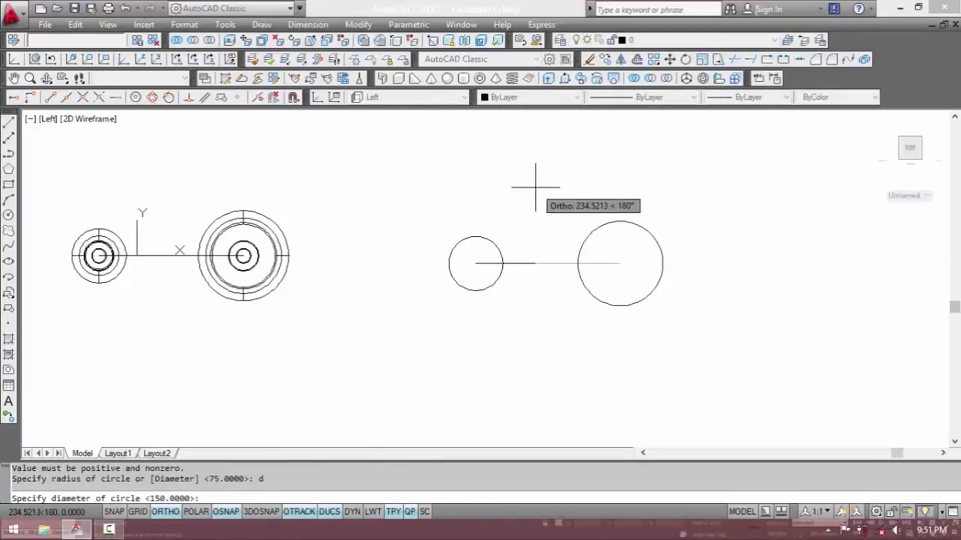
text(250)
key(Return)
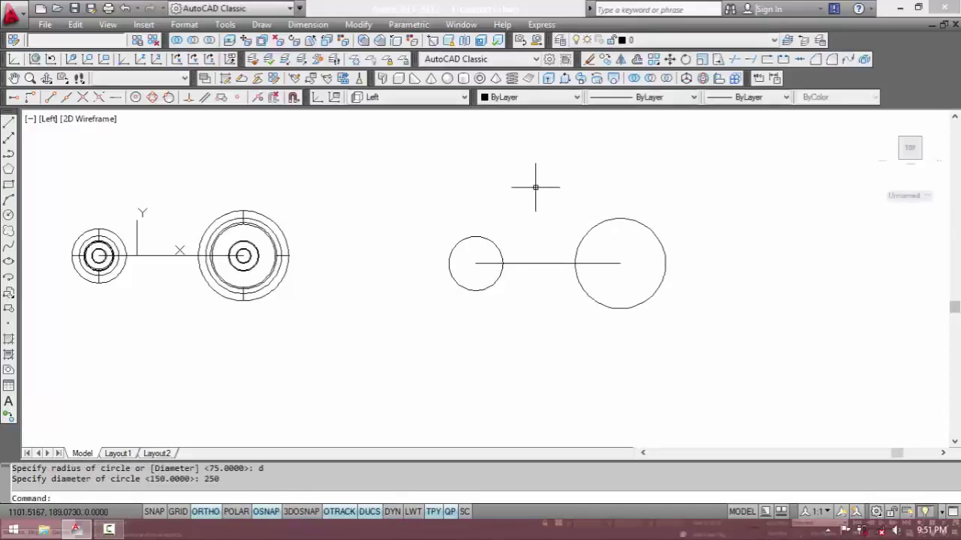
Start a line snapped tangent to the top of the large circle.
click(9, 123)
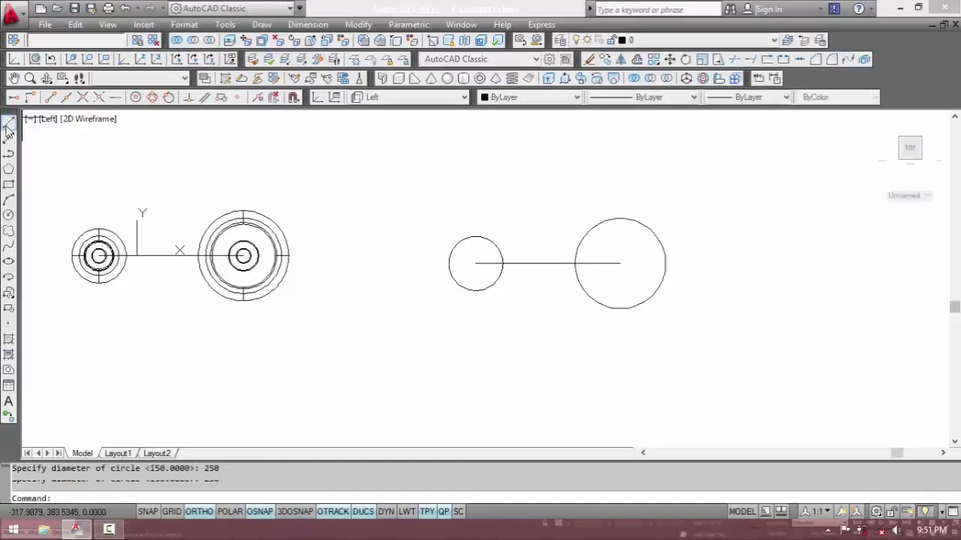
click(9, 122)
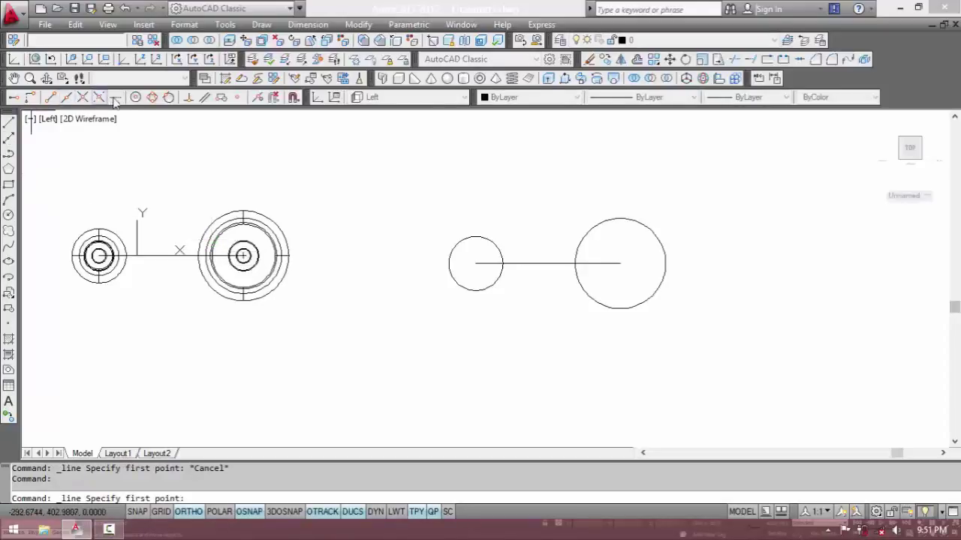
double_click(169, 98)
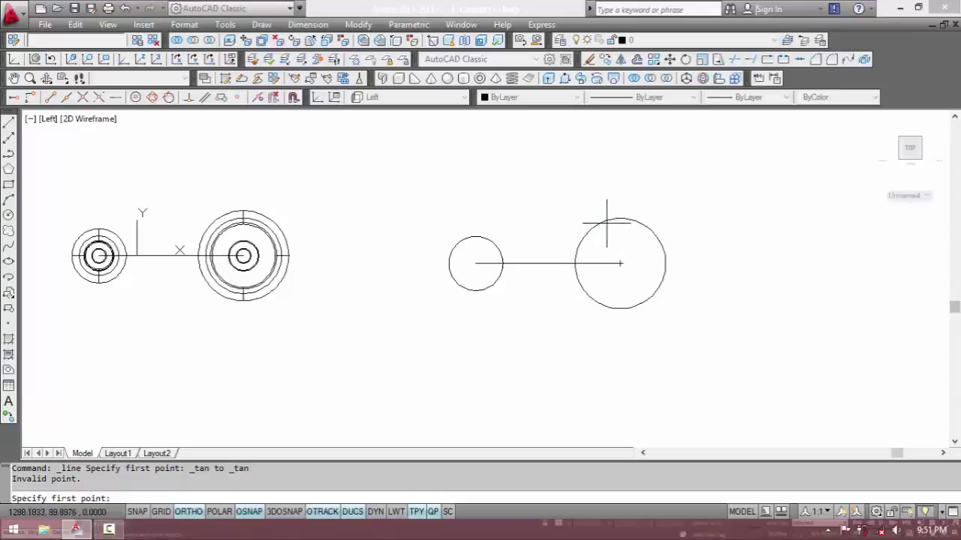
click(169, 99)
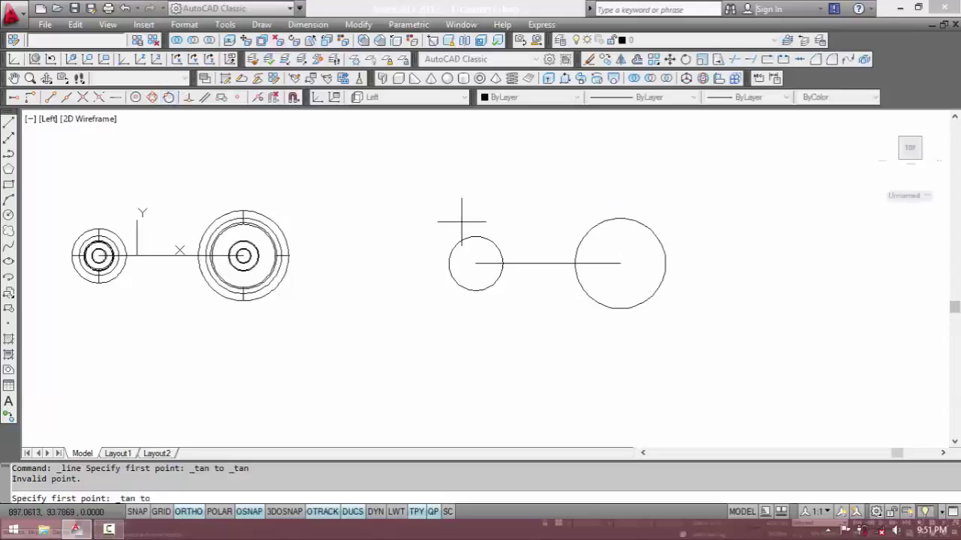
click(608, 219)
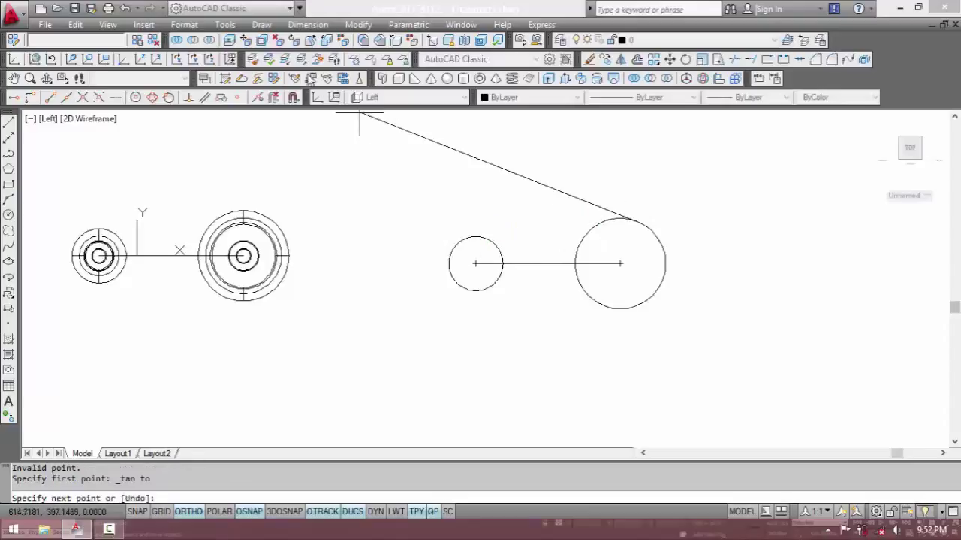
double_click(170, 100)
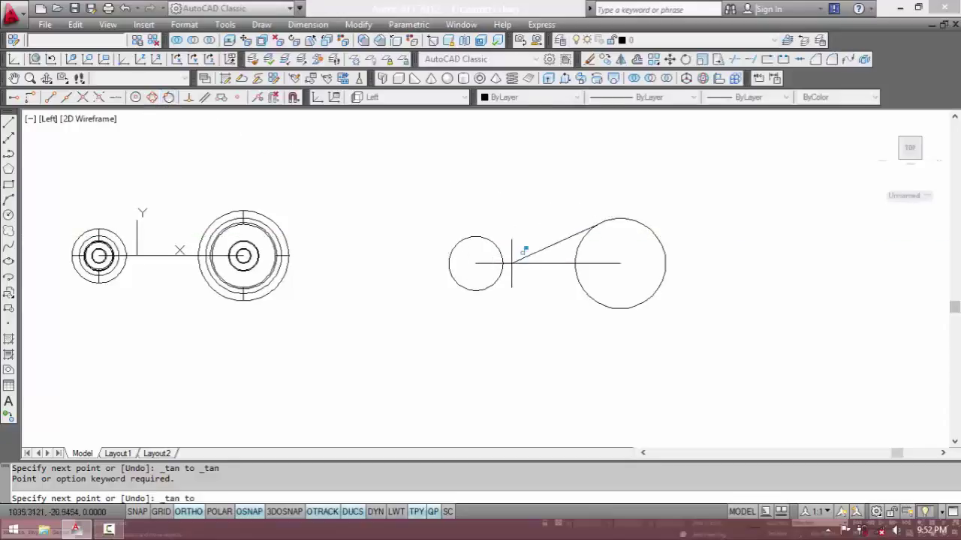
scroll(477, 235, up, 2)
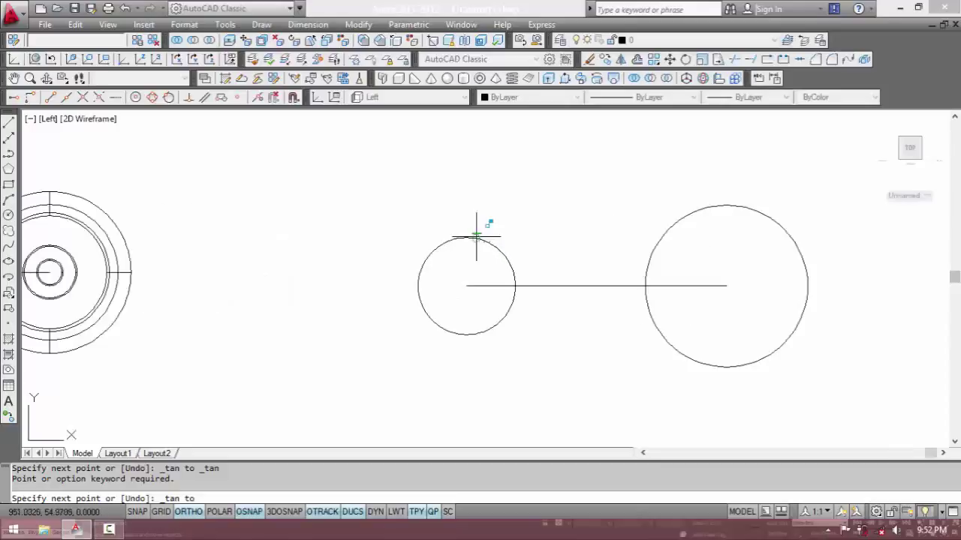
scroll(476, 236, up, 2)
scroll(476, 239, up, 3)
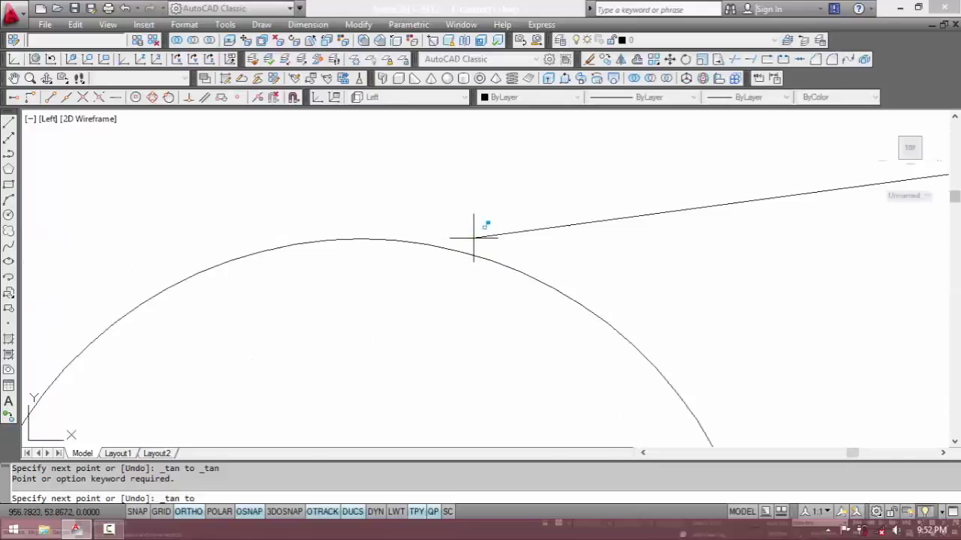
End the line tangent at the small circle's top and recentre on both circles.
click(375, 239)
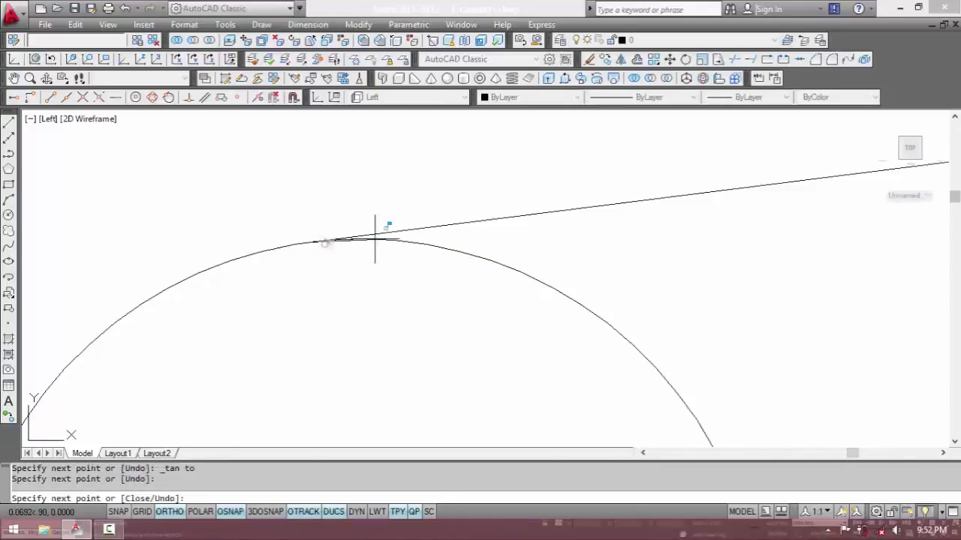
scroll(667, 284, down, 4)
scroll(638, 285, up, 5)
scroll(493, 267, down, 3)
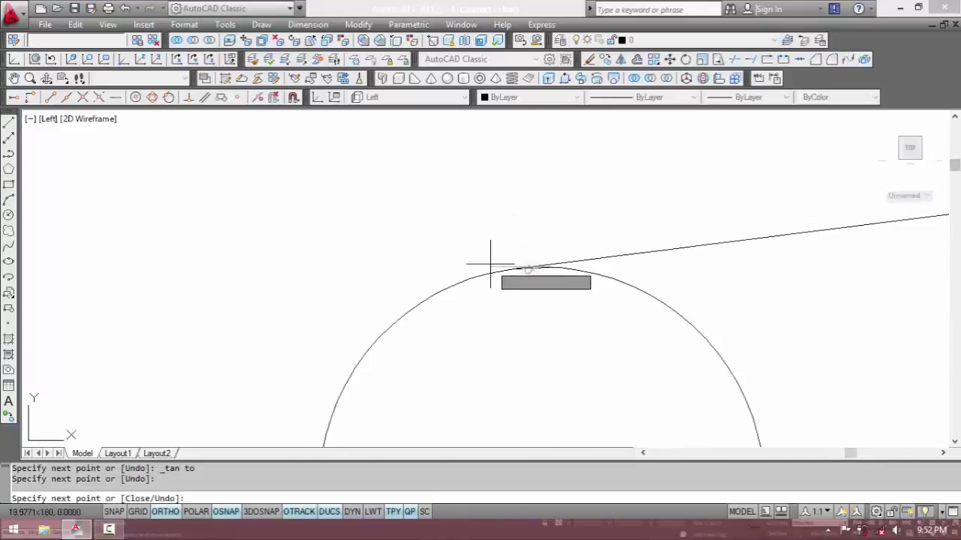
scroll(562, 292, up, 1)
scroll(567, 302, up, 3)
right_click(567, 303)
click(589, 301)
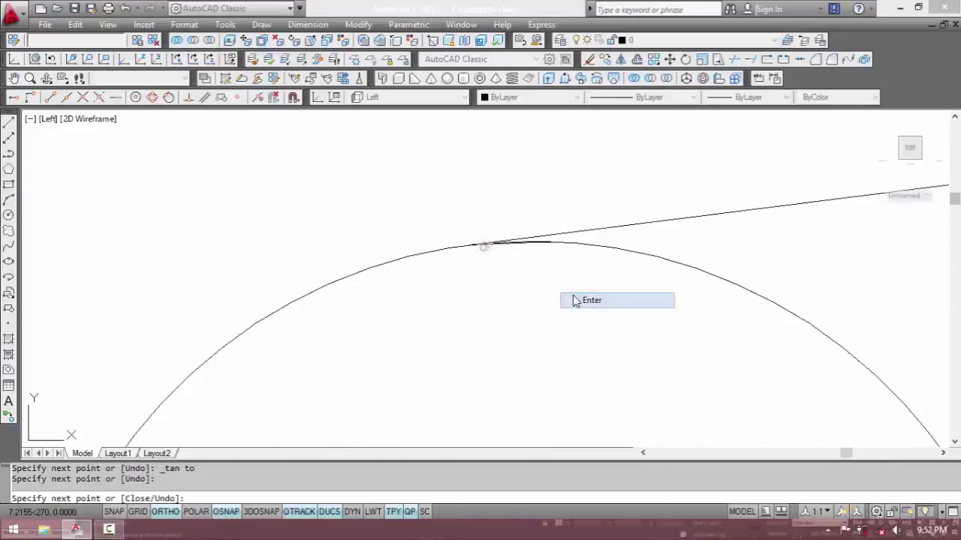
scroll(600, 301, down, 2)
scroll(774, 317, down, 2)
middle_drag(774, 317, 518, 276)
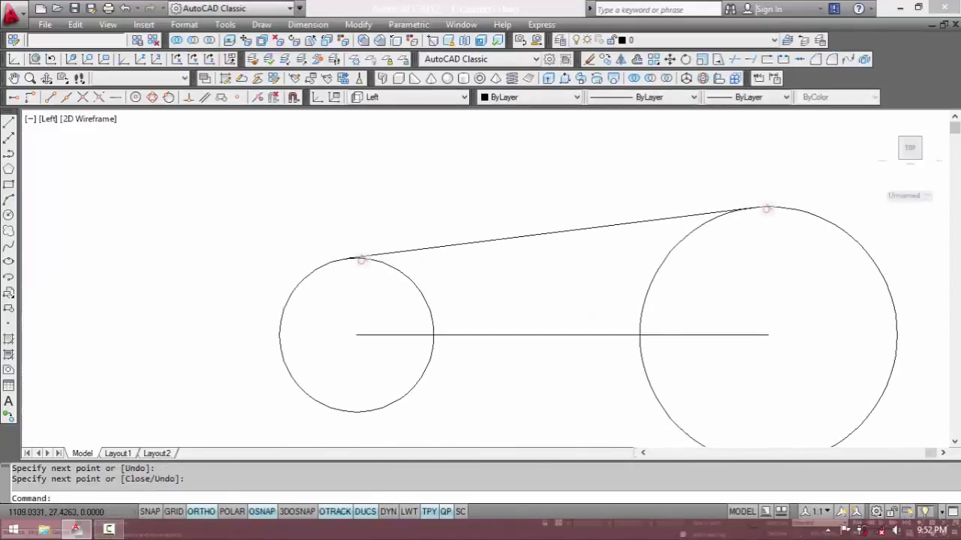
scroll(528, 285, up, 4)
scroll(528, 264, down, 5)
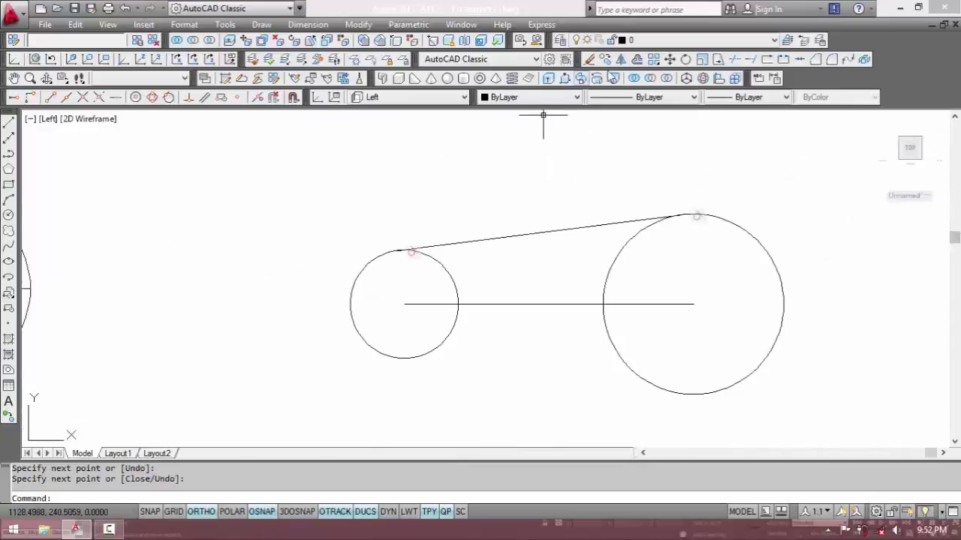
Mirror the upper tangent line about the centre line, keeping the original.
click(626, 64)
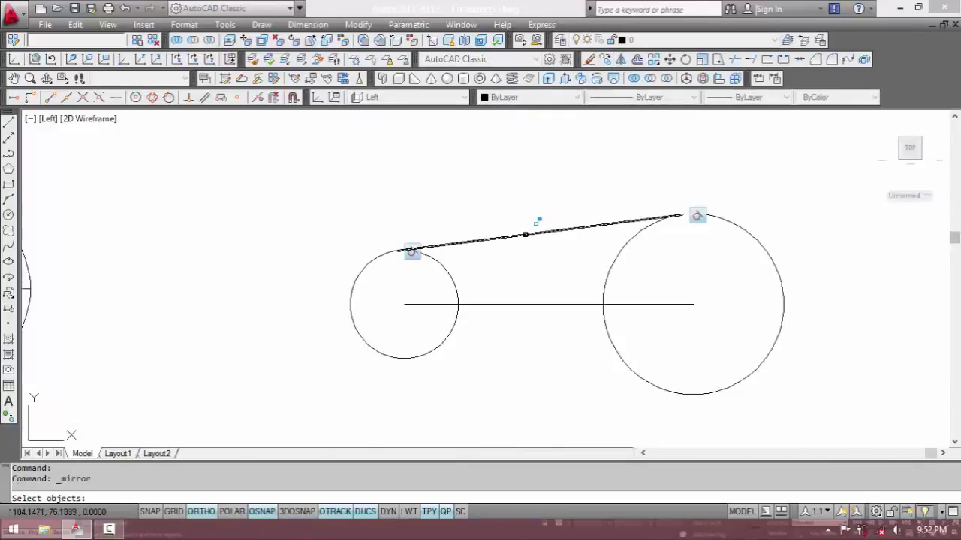
click(530, 244)
click(527, 244)
click(514, 236)
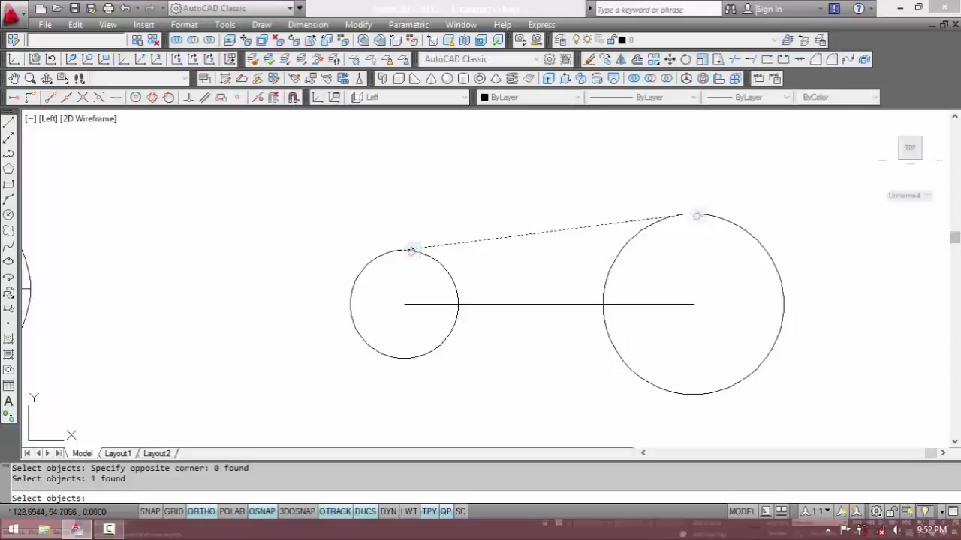
key(Return)
click(549, 304)
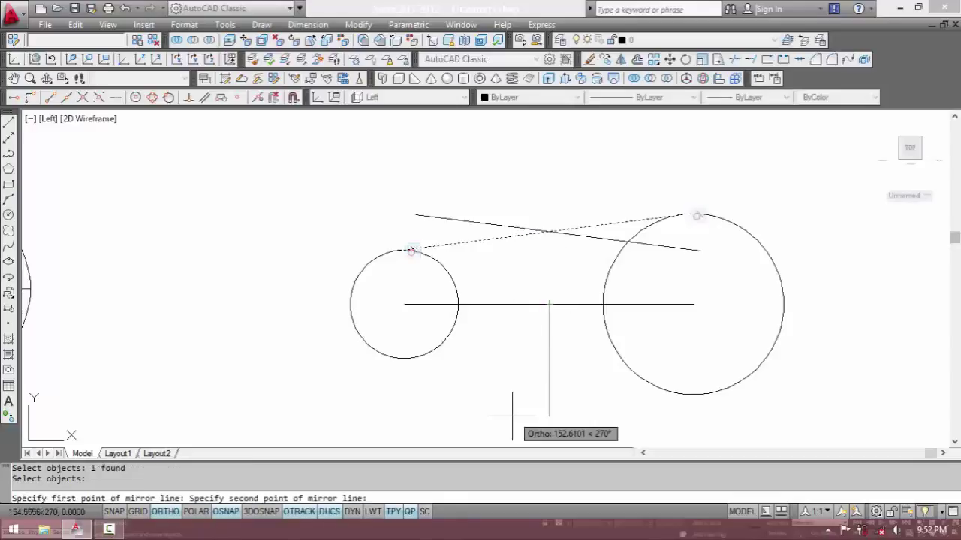
click(478, 265)
right_click(479, 263)
click(506, 274)
Hide all constraint markers on the tangent and centre lines.
click(497, 273)
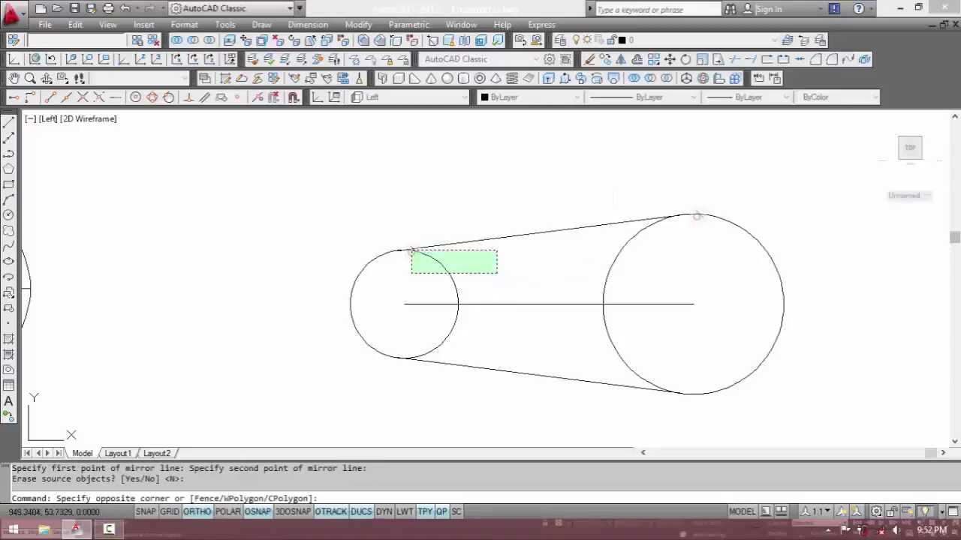
click(412, 251)
click(575, 274)
click(410, 250)
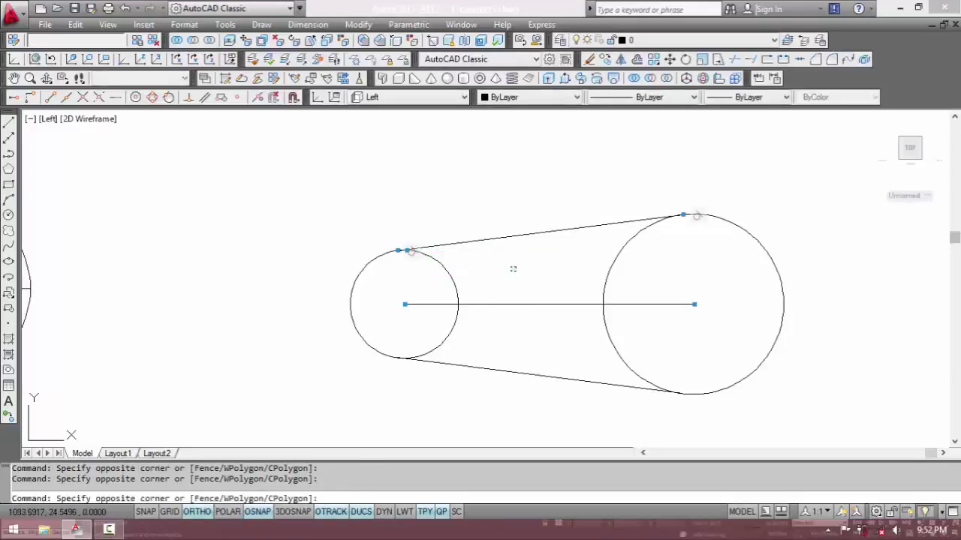
right_click(414, 255)
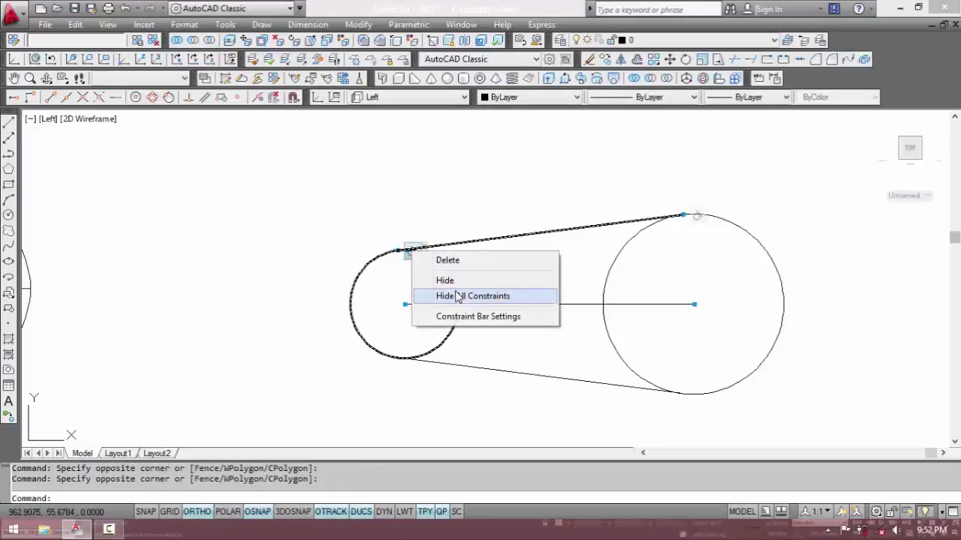
click(514, 293)
middle_drag(738, 221, 681, 186)
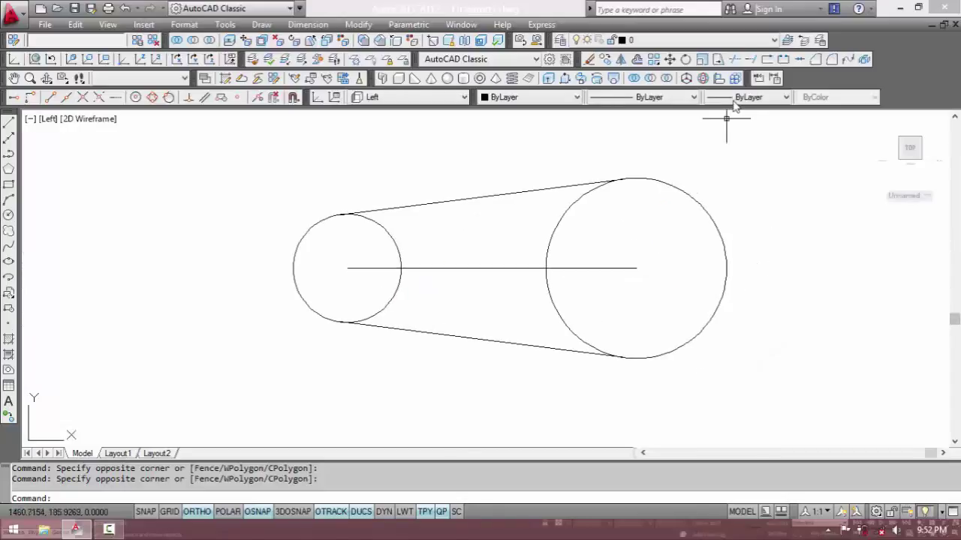
Trim with all belt objects as cutting edges, removing the small circle's inner arc.
click(739, 60)
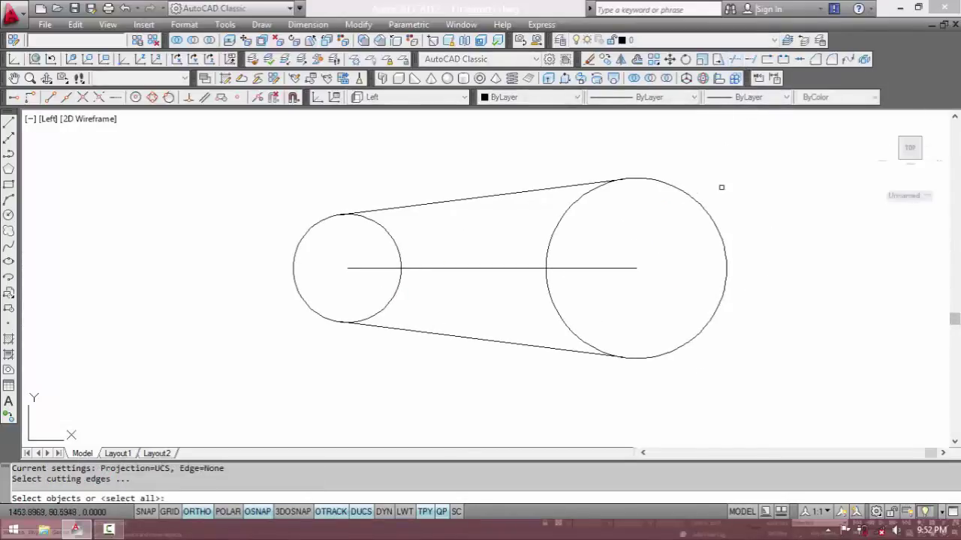
click(776, 150)
click(247, 365)
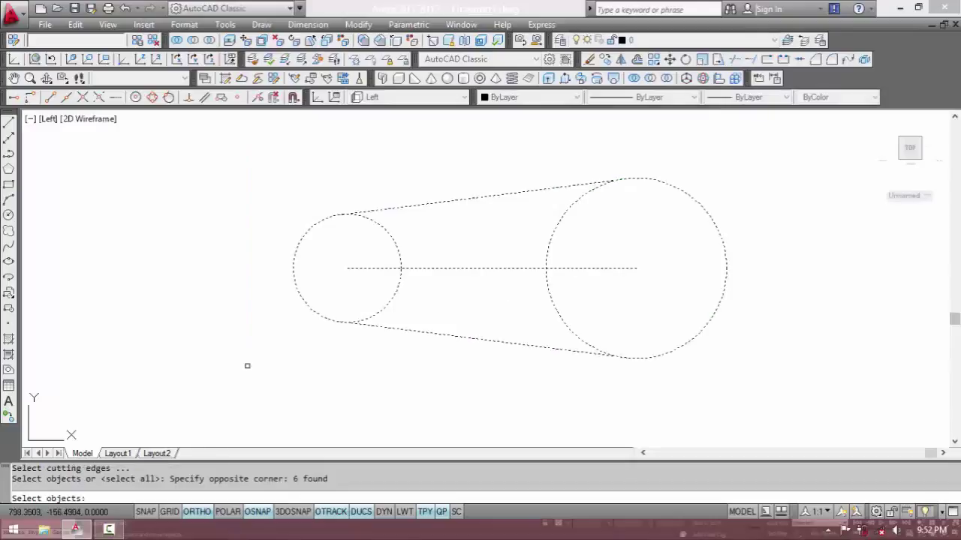
key(Return)
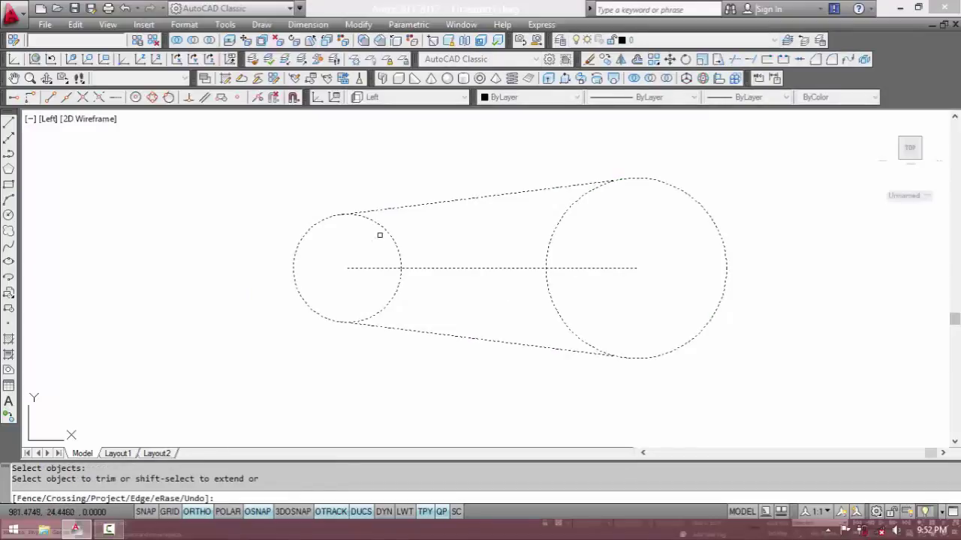
click(384, 227)
Trim away the large circle's inner arc between the tangents and end the trim.
scroll(368, 228, up, 4)
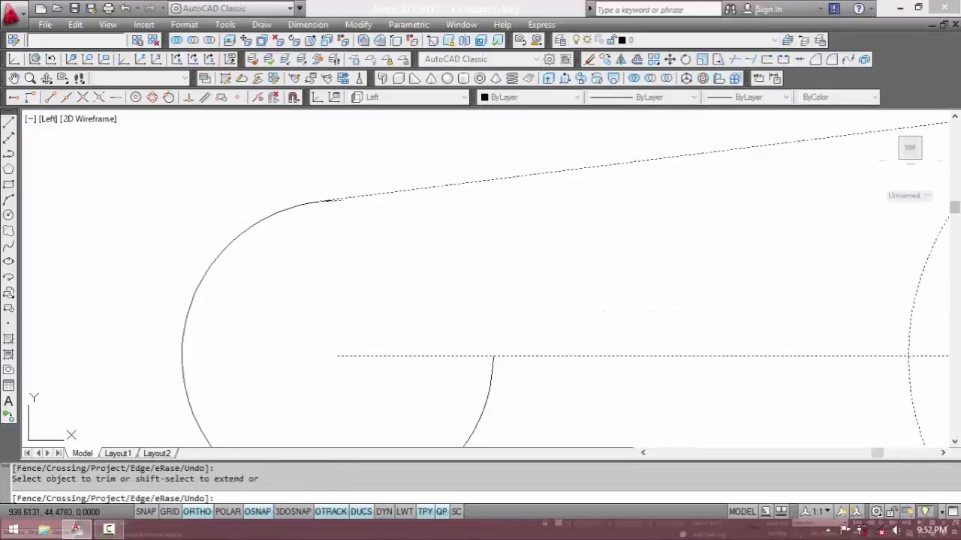
scroll(353, 222, up, 2)
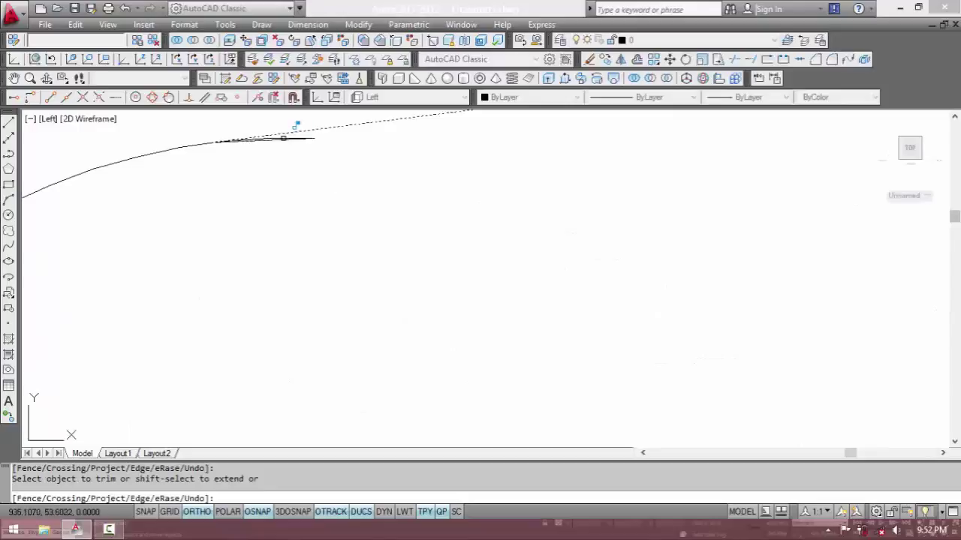
scroll(280, 143, down, 2)
scroll(500, 347, down, 4)
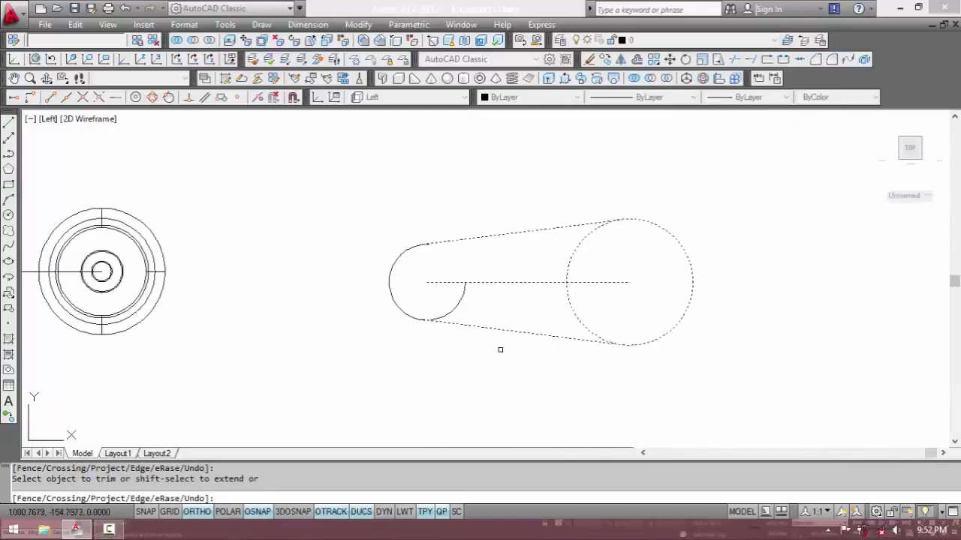
scroll(500, 348, up, 3)
scroll(458, 339, up, 2)
click(442, 347)
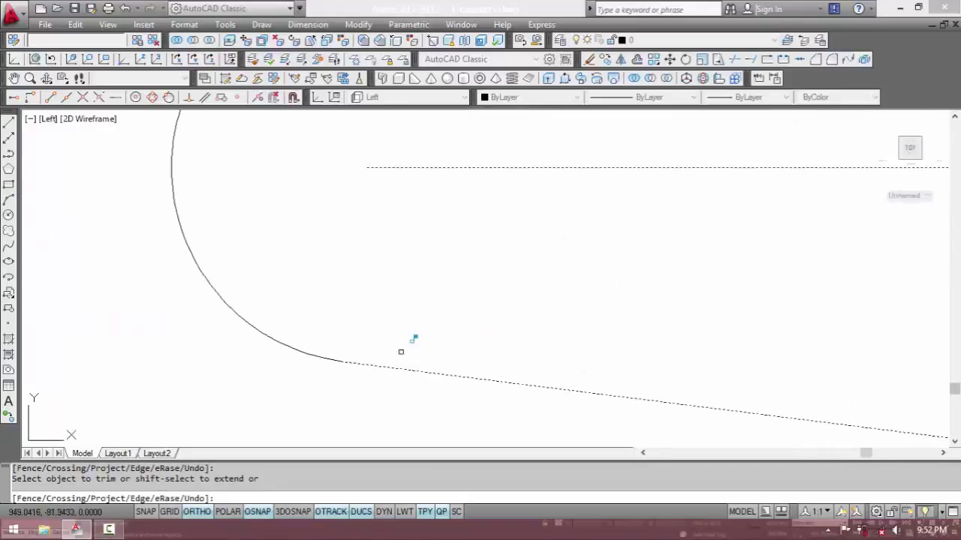
scroll(412, 338, down, 2)
scroll(607, 339, down, 3)
scroll(448, 319, up, 1)
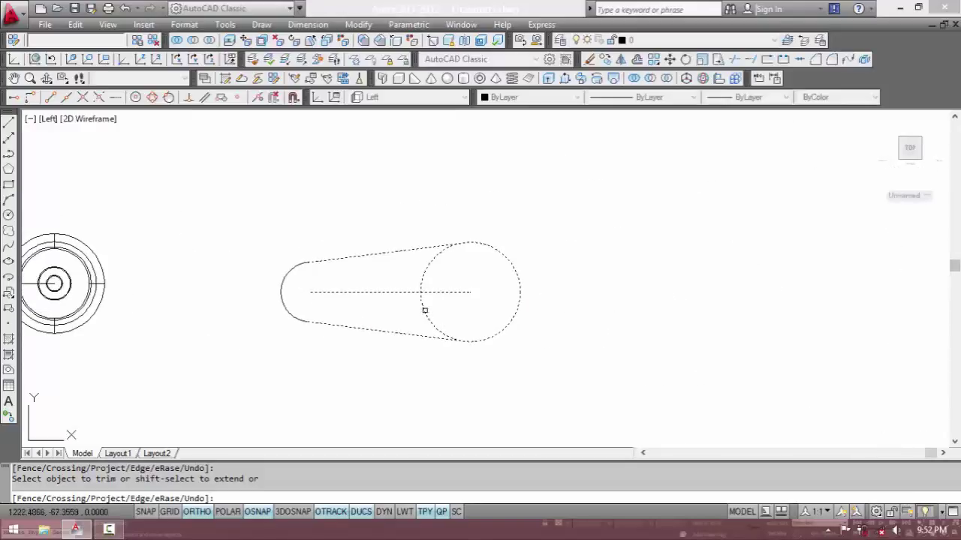
click(430, 259)
scroll(431, 259, up, 3)
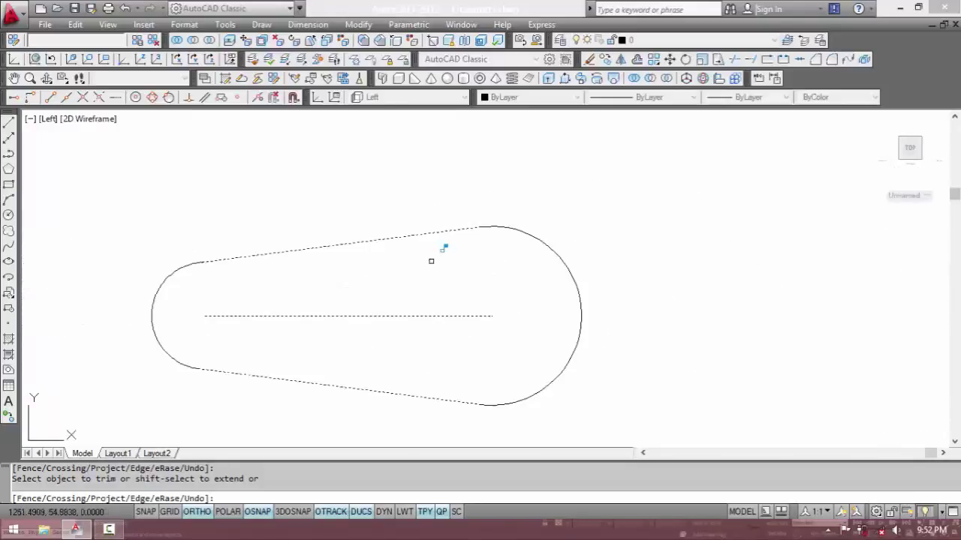
scroll(434, 261, up, 3)
scroll(434, 261, up, 3)
mouse_move(272, 280)
middle_down()
mouse_move(152, 313)
mouse_move(877, 264)
mouse_move(212, 305)
mouse_move(904, 244)
middle_up()
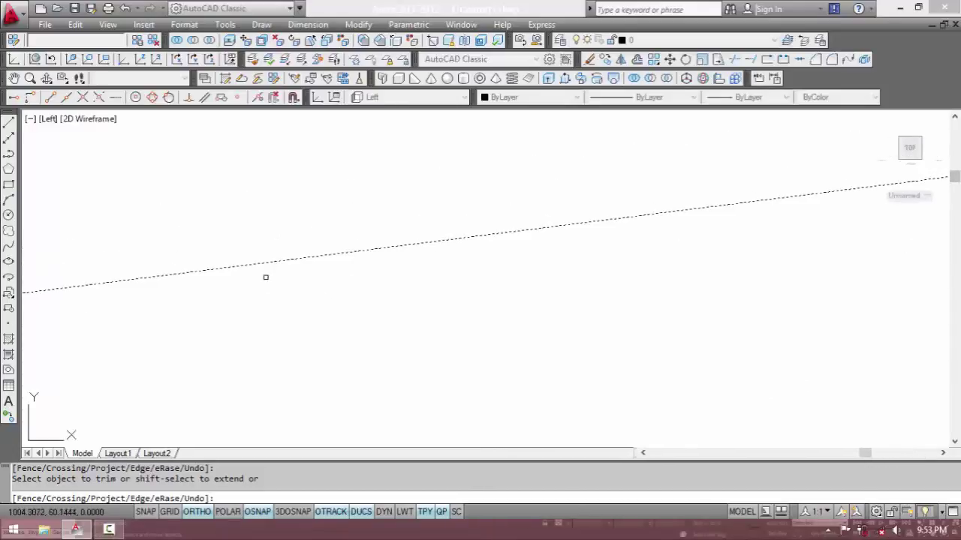
mouse_move(266, 277)
middle_down()
mouse_move(260, 283)
mouse_move(474, 256)
mouse_move(270, 279)
mouse_move(323, 272)
middle_up()
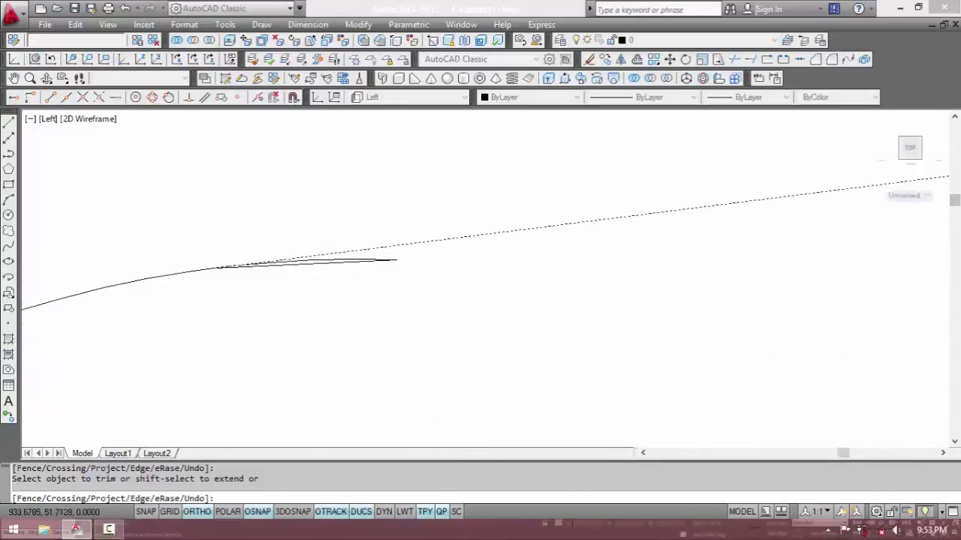
scroll(297, 267, up, 3)
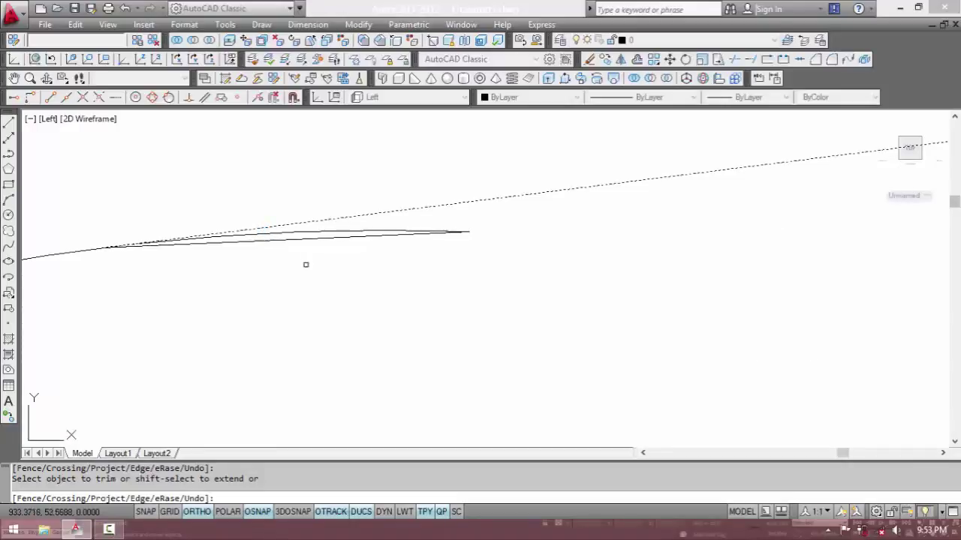
right_click(305, 265)
click(321, 273)
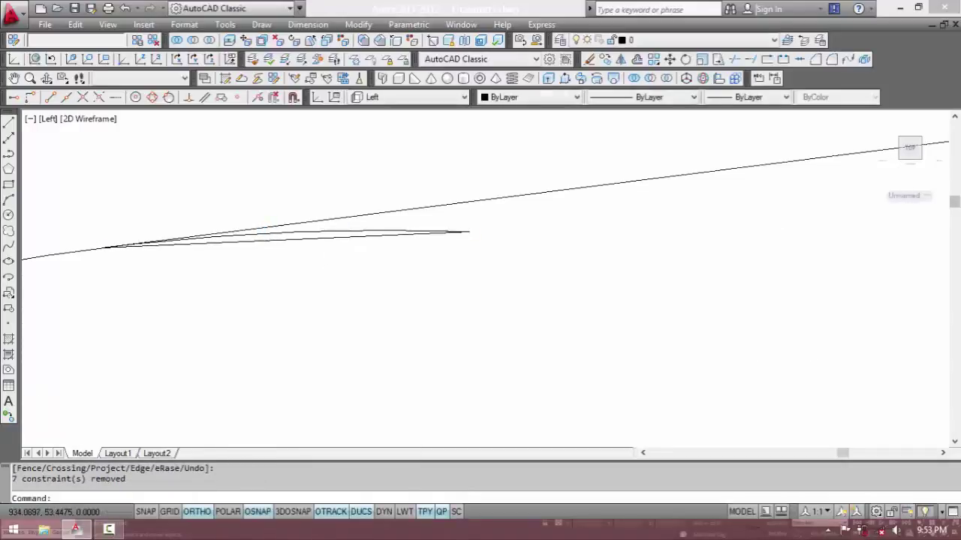
Attempt a trim against the leftover stub and tangent, then cancel and restore full screen.
click(331, 236)
click(326, 222)
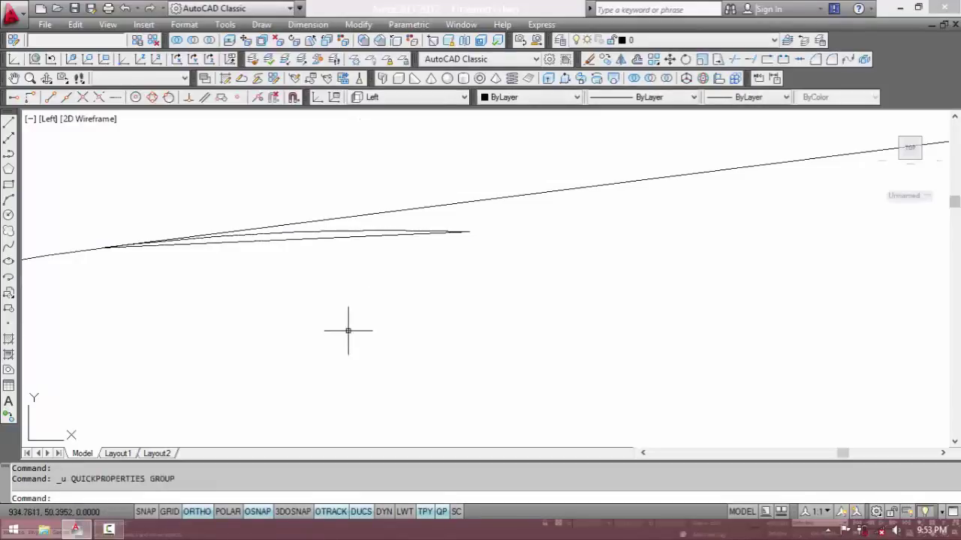
click(302, 237)
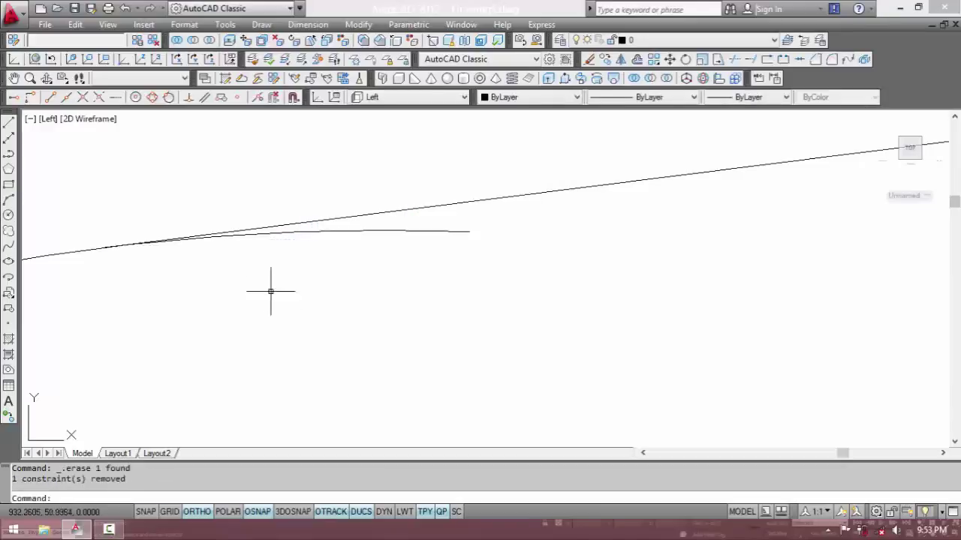
click(547, 360)
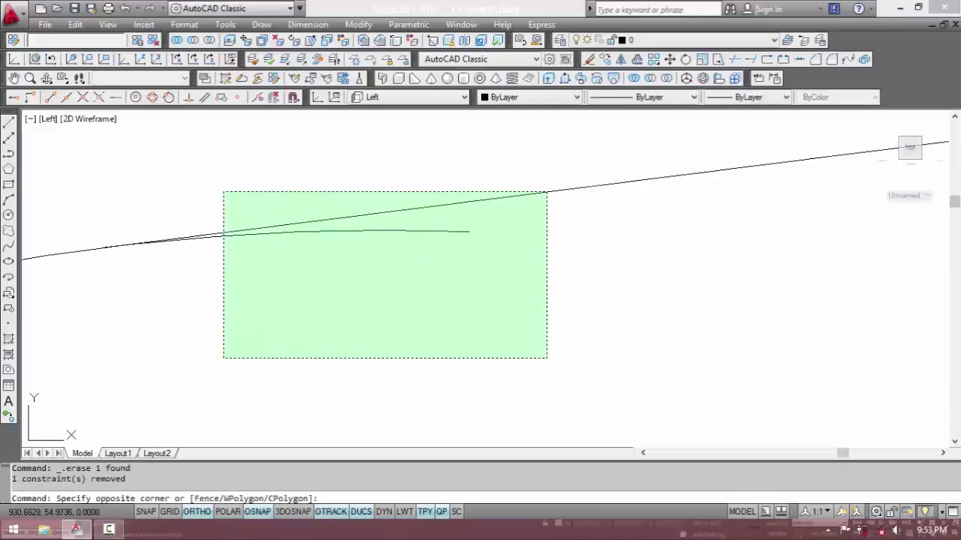
click(132, 167)
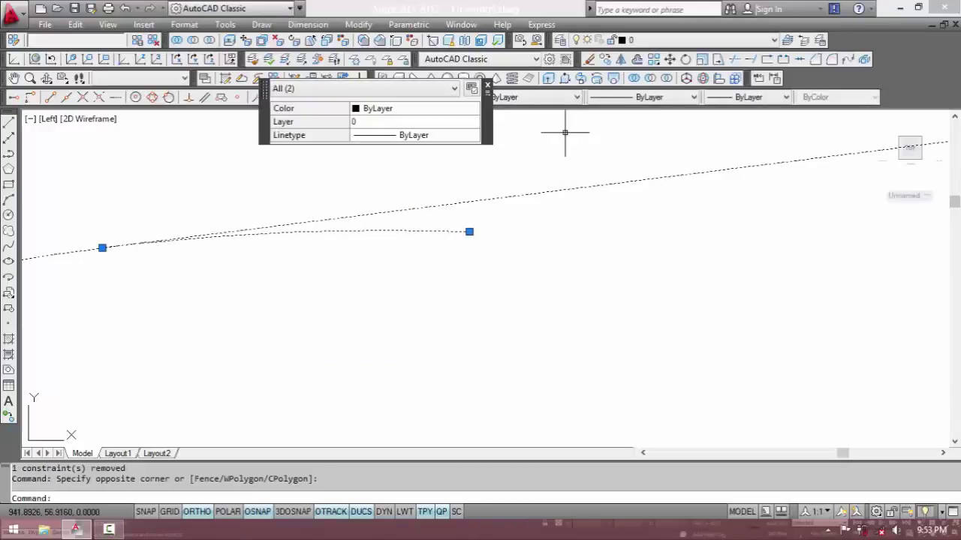
click(723, 62)
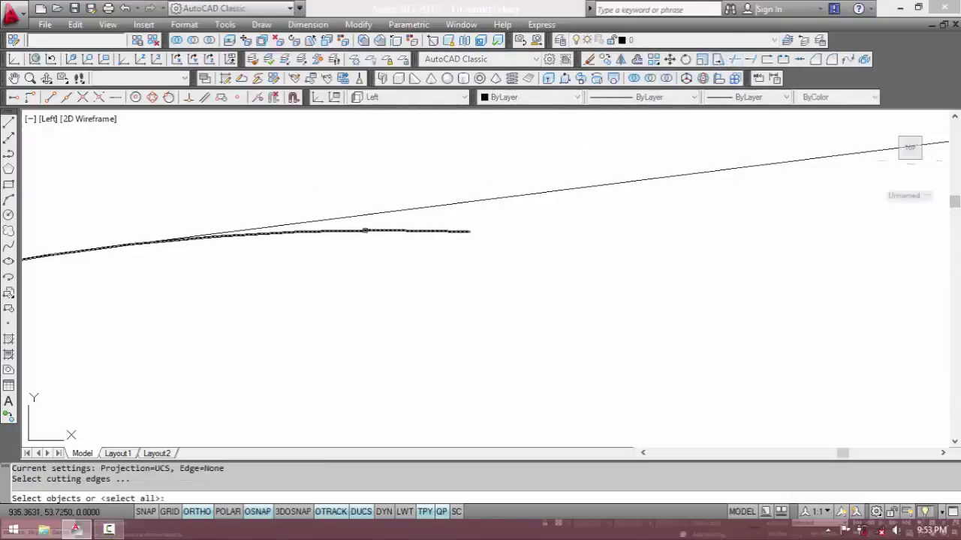
click(364, 231)
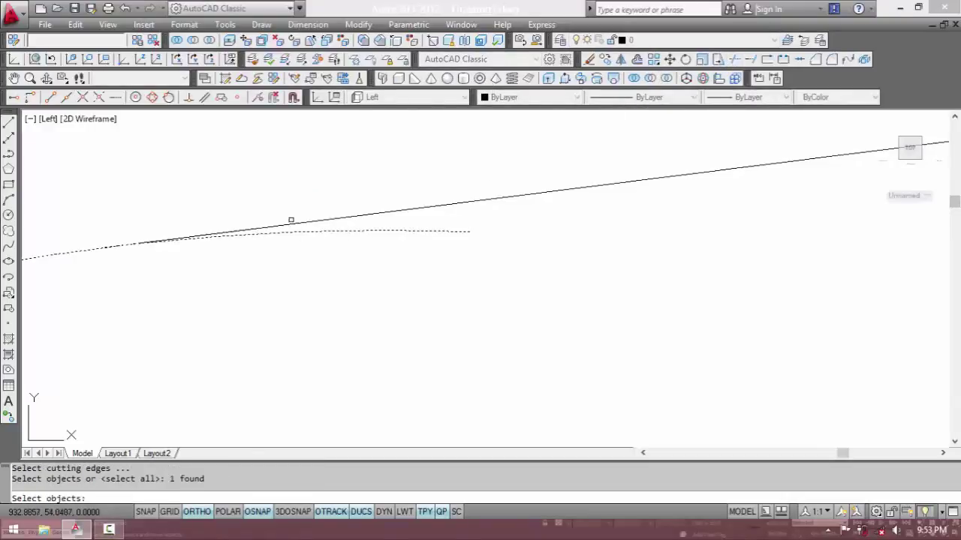
click(294, 226)
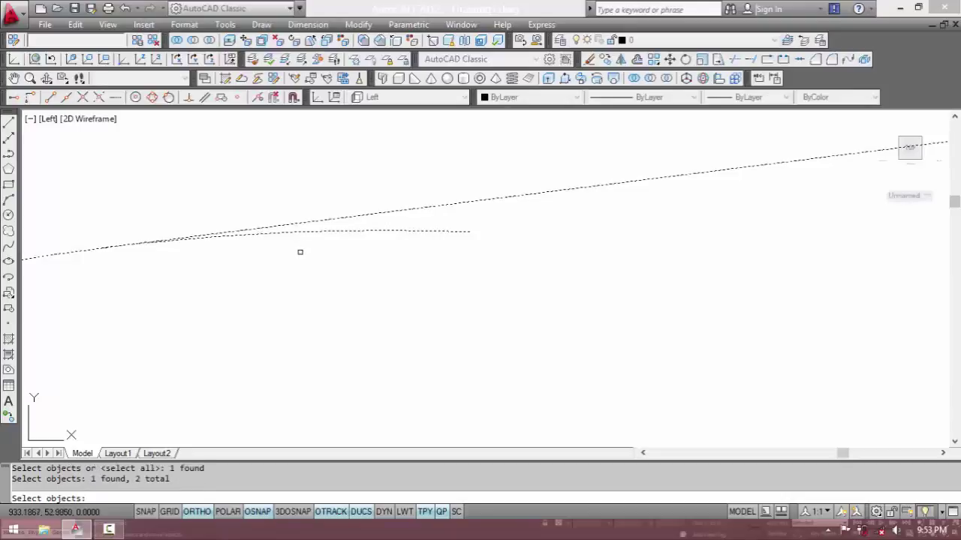
right_click(300, 252)
right_click(300, 252)
click(438, 5)
double_click(438, 5)
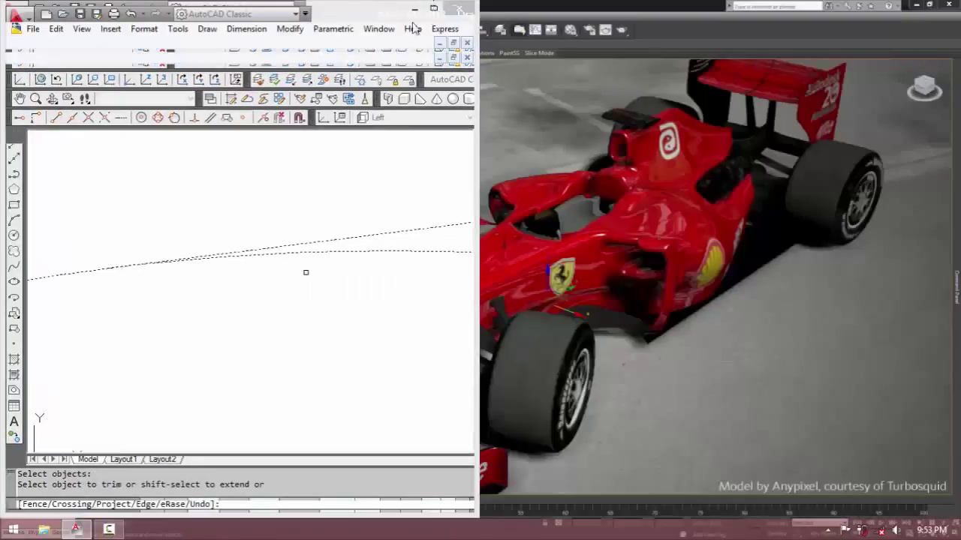
click(441, 9)
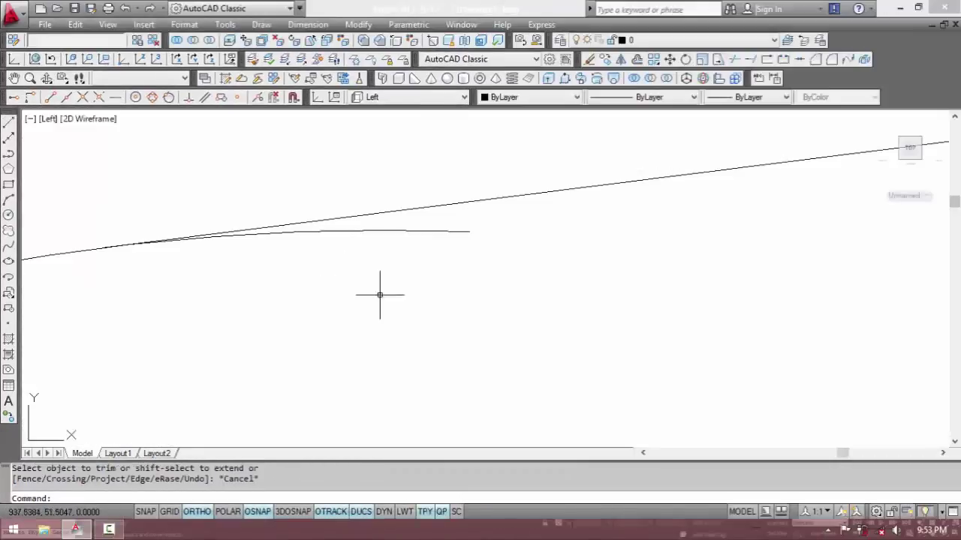
Trim off the leftover lower curve using both lines as cutting edges.
click(538, 300)
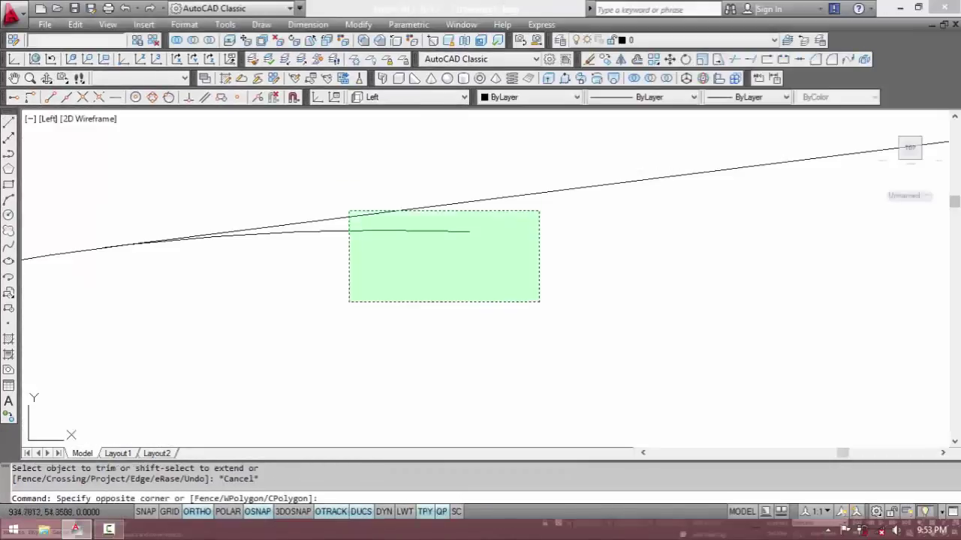
click(347, 210)
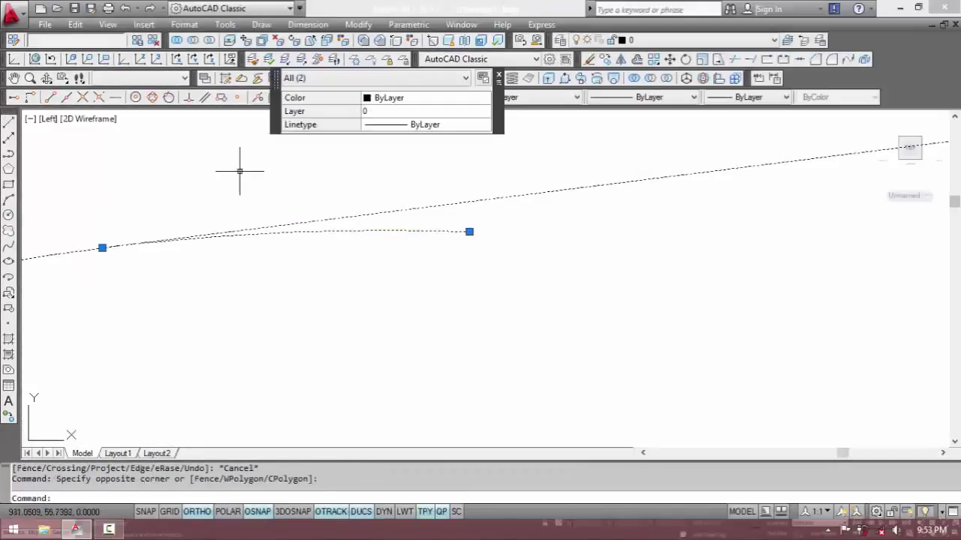
click(738, 66)
click(426, 231)
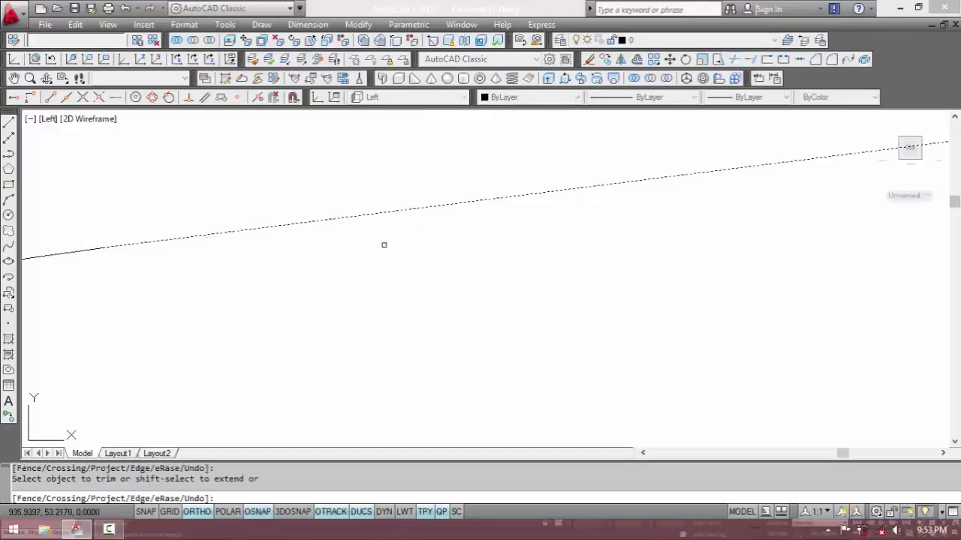
right_click(350, 242)
click(354, 250)
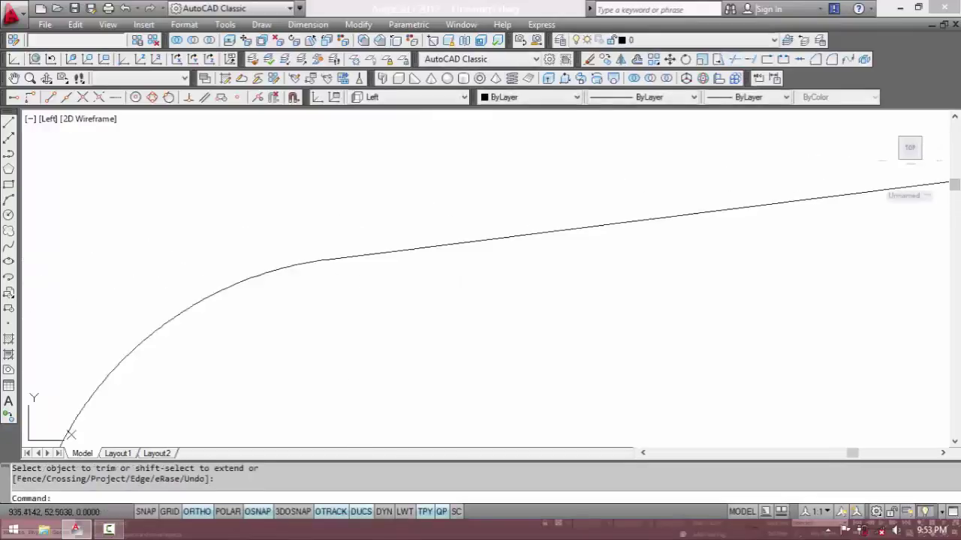
Join the top tangent, both arcs and the bottom tangent into one closed polyline.
scroll(428, 323, down, 3)
scroll(435, 326, down, 2)
scroll(405, 315, up, 2)
scroll(368, 301, up, 3)
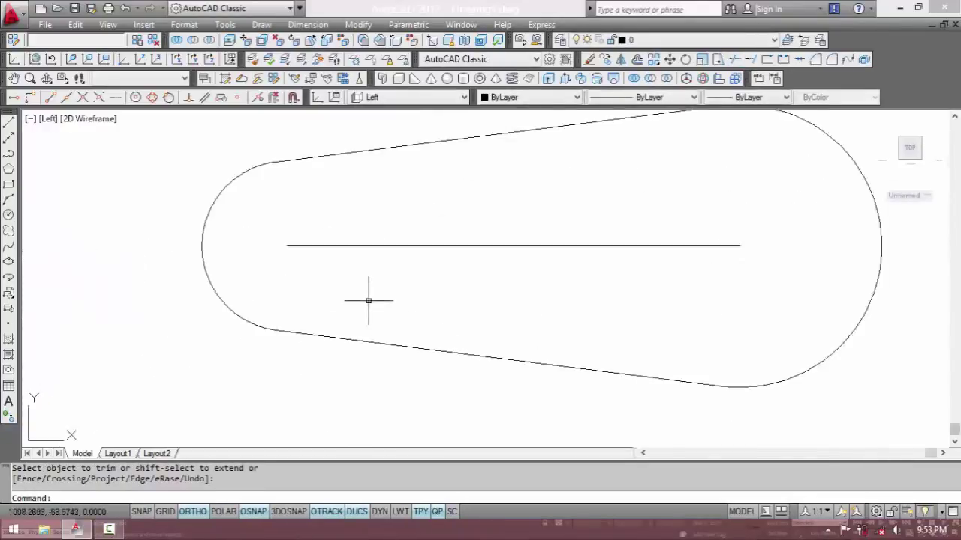
scroll(369, 300, up, 3)
scroll(204, 352, down, 2)
scroll(204, 352, down, 2)
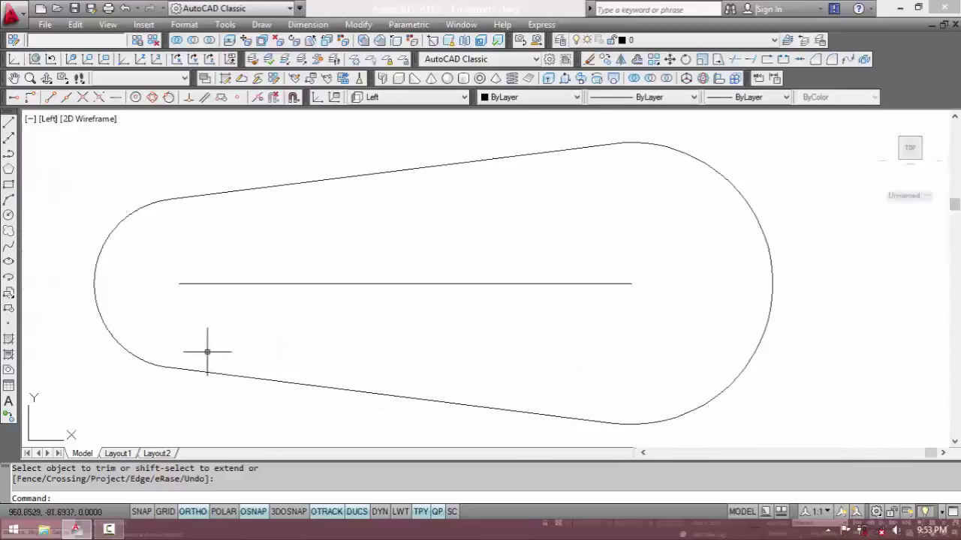
click(800, 60)
click(532, 154)
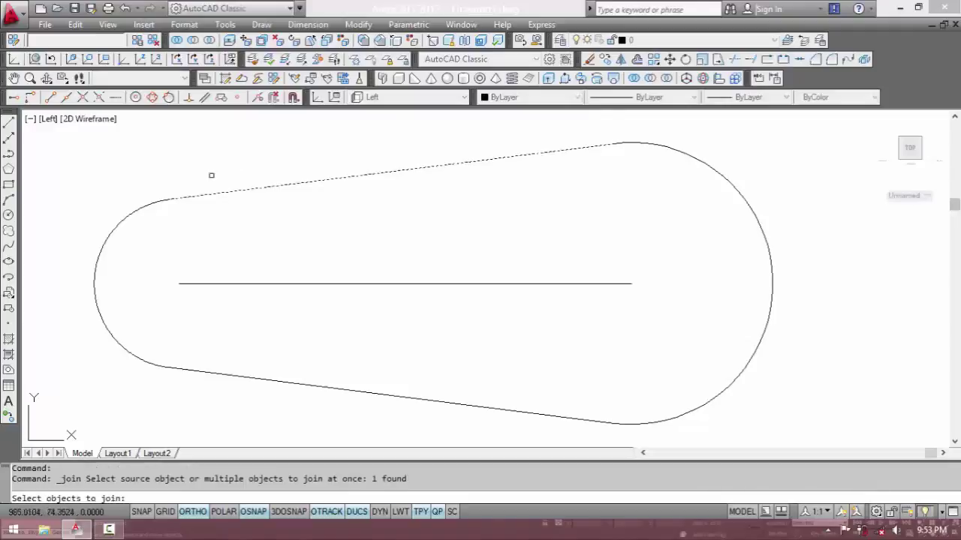
click(116, 227)
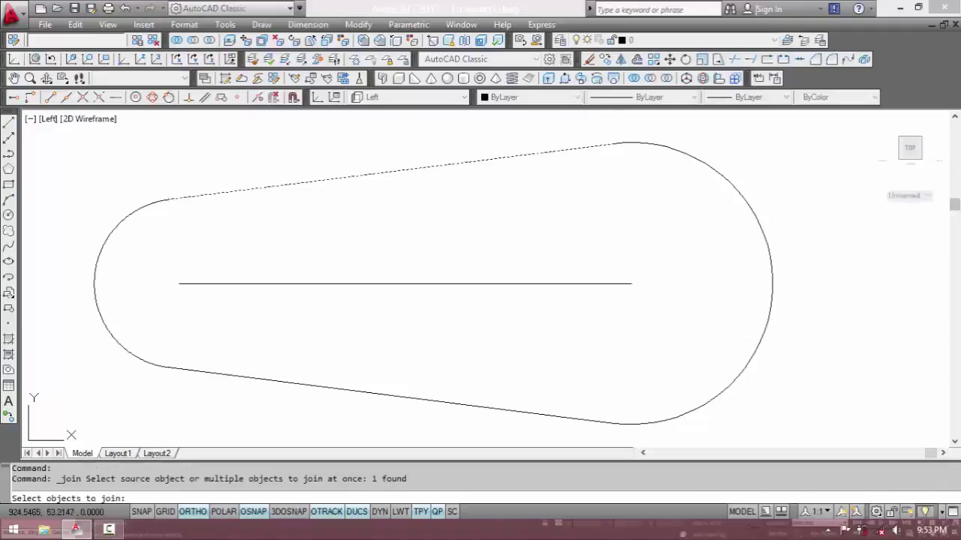
click(653, 147)
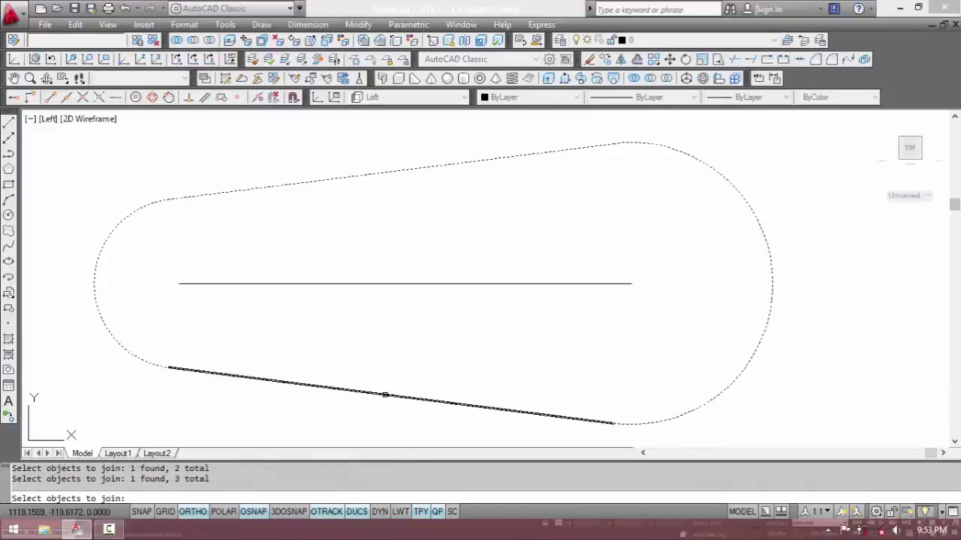
click(398, 390)
key(Return)
right_click(384, 381)
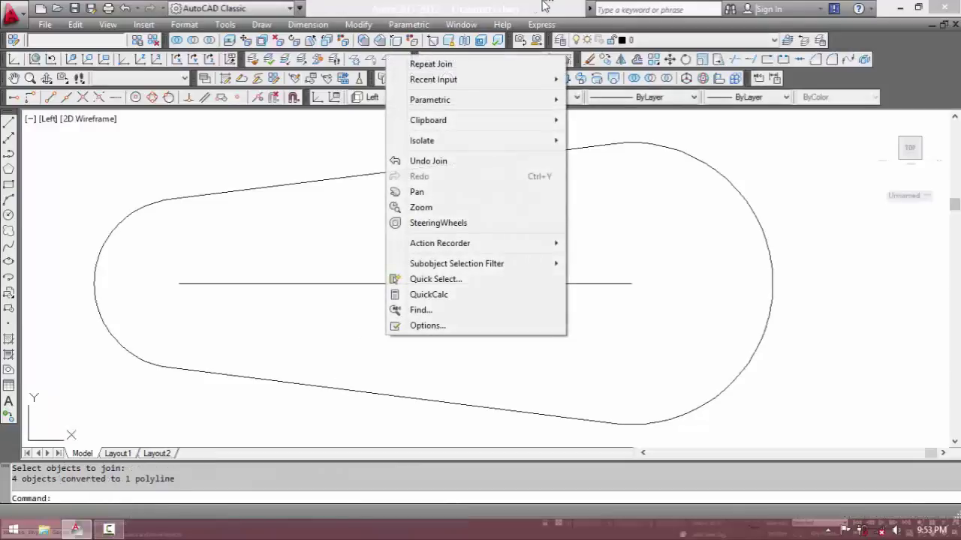
right_click(505, 7)
right_click(452, 11)
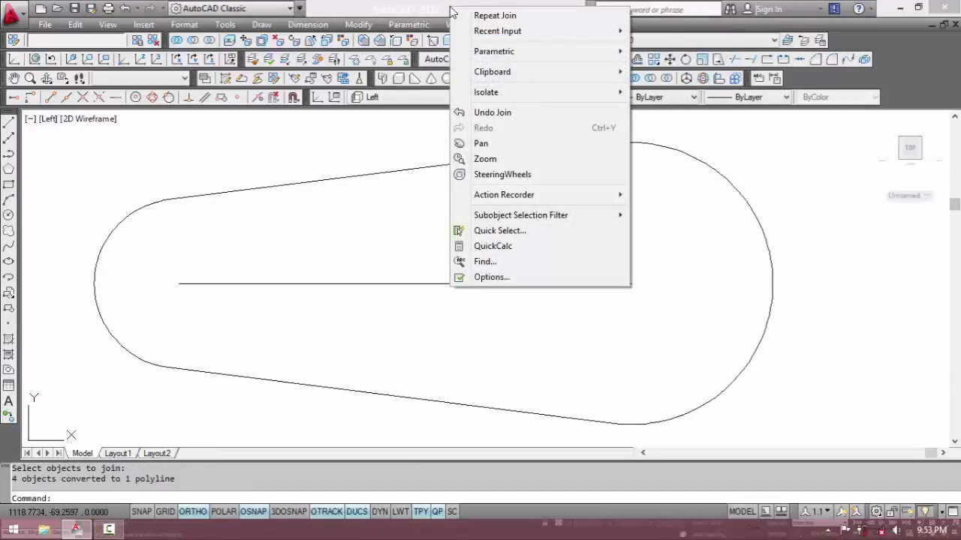
click(302, 123)
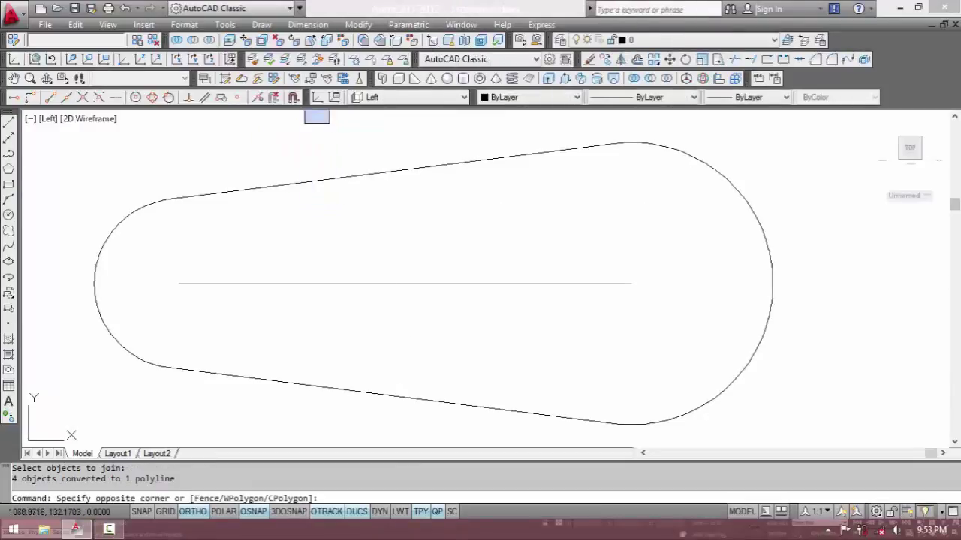
click(339, 130)
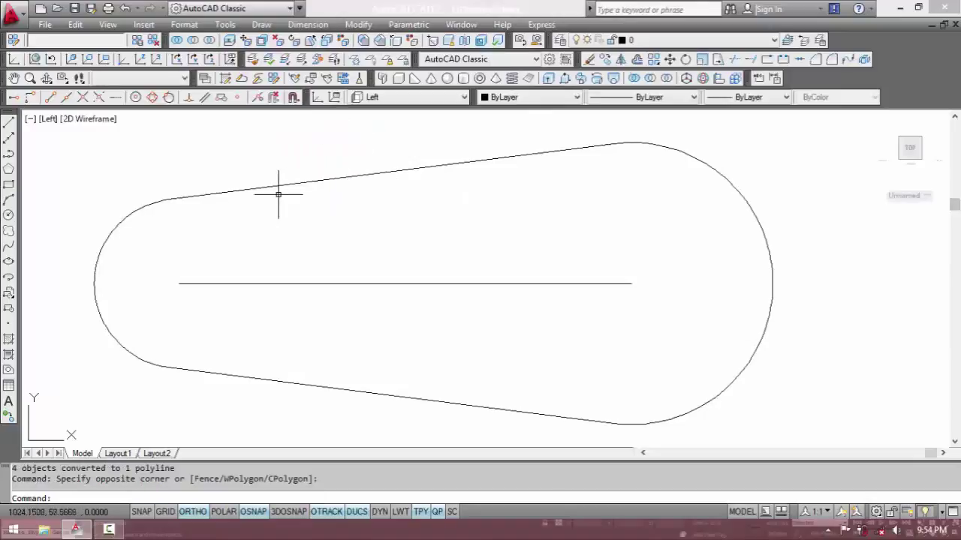
Orbit the model to inspect the pulleys in 3D, then exit orbit.
scroll(276, 217, down, 1)
scroll(277, 217, down, 8)
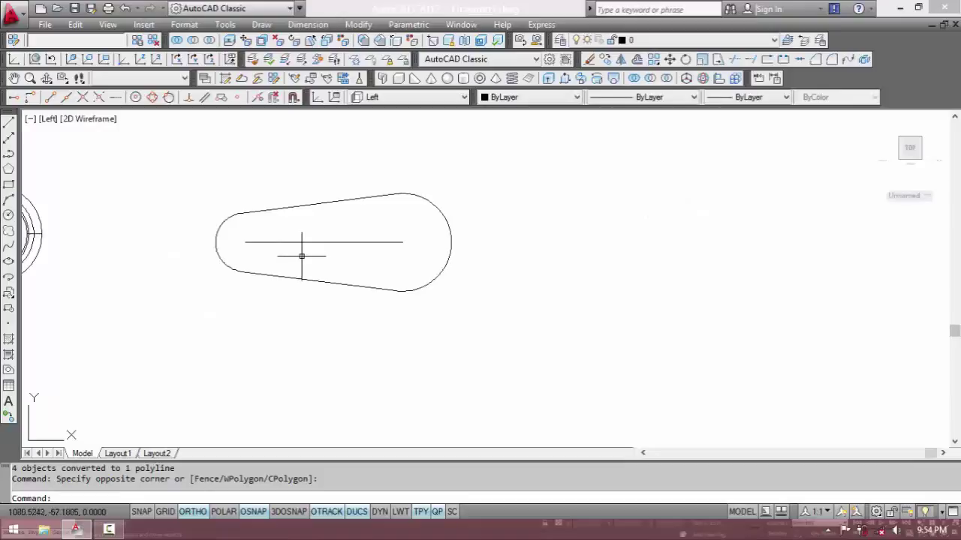
click(48, 79)
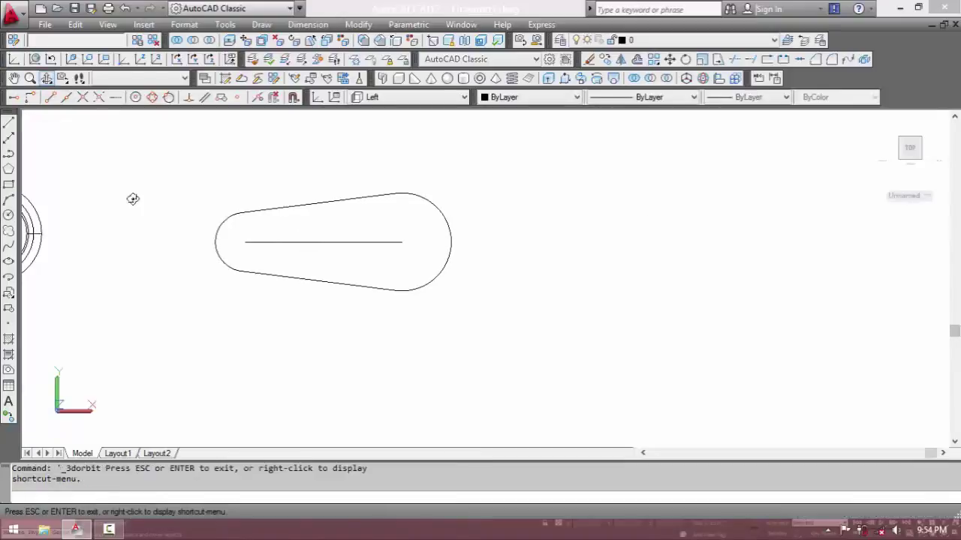
mouse_move(133, 199)
mouse_down()
mouse_move(170, 183)
mouse_move(219, 187)
mouse_move(243, 213)
mouse_move(222, 228)
mouse_move(227, 238)
mouse_up()
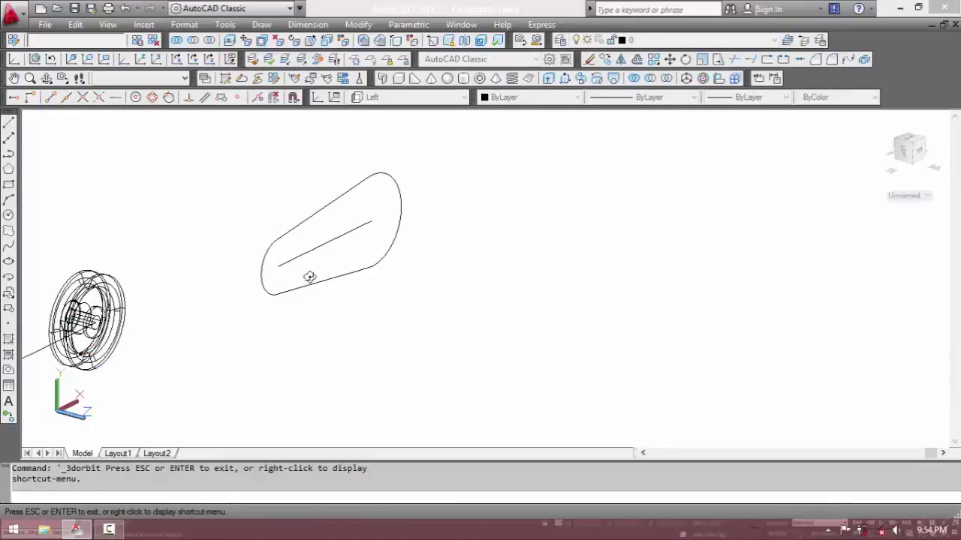
drag(309, 277, 348, 268)
right_click(369, 247)
click(406, 259)
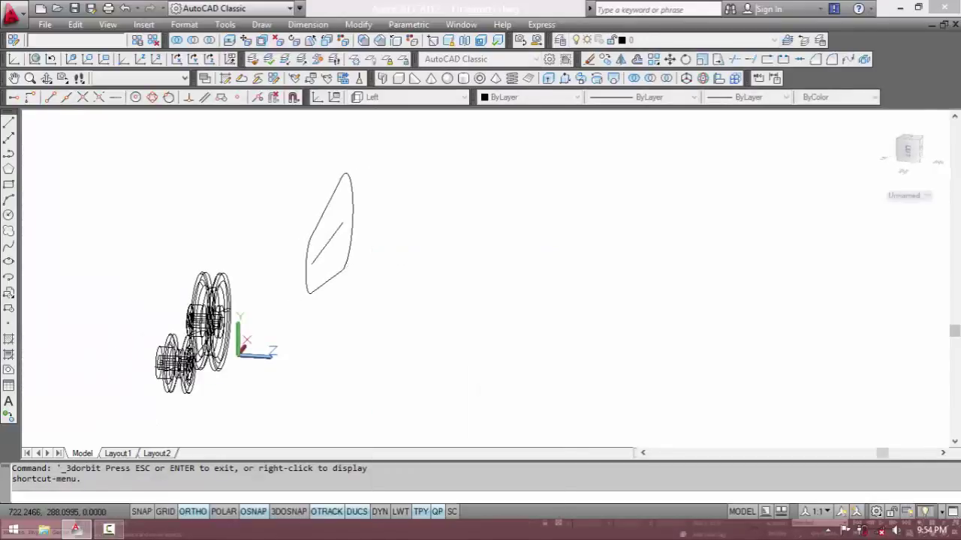
Switch to the Back view rolled 90° so the pulley stands upright.
click(909, 148)
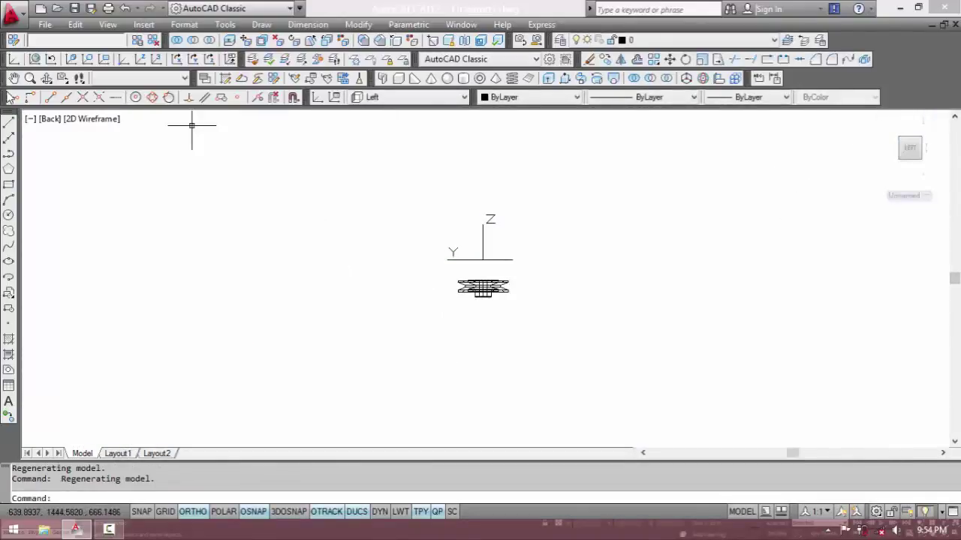
click(949, 122)
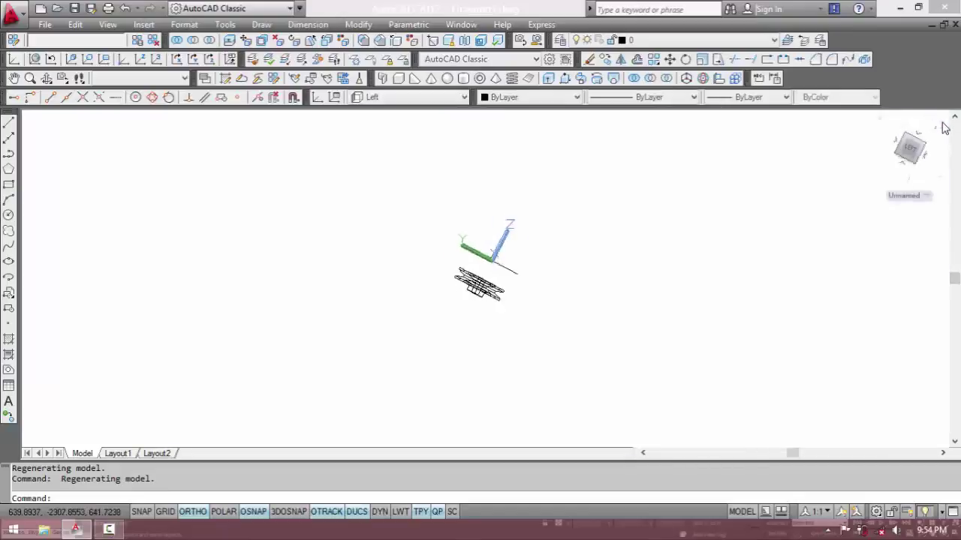
middle_drag(394, 316, 330, 214)
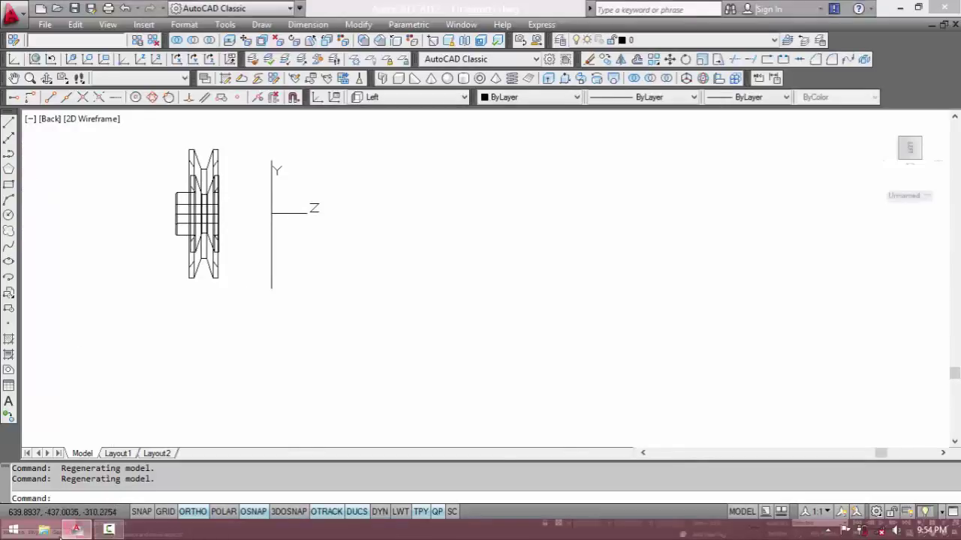
Start a polyline path at a point right of the UCS icon.
click(64, 531)
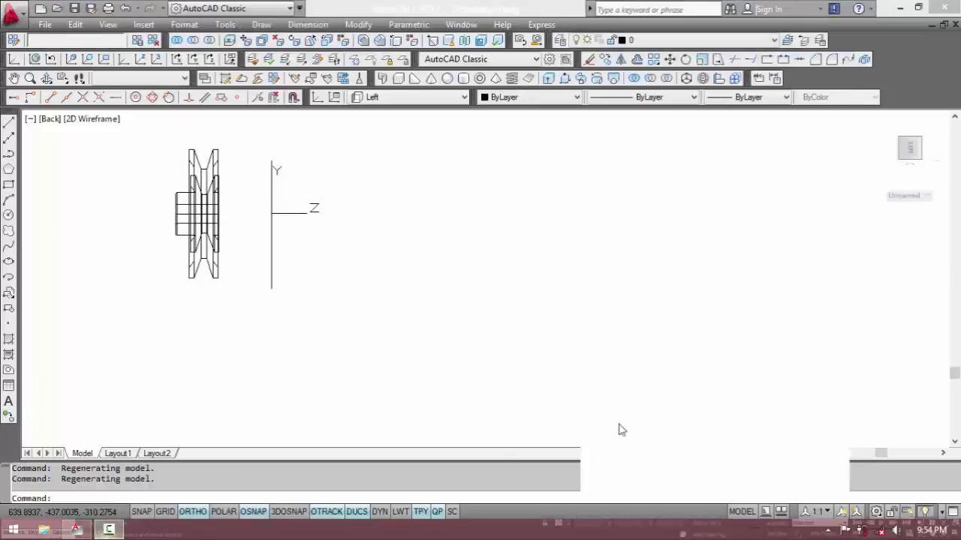
click(893, 469)
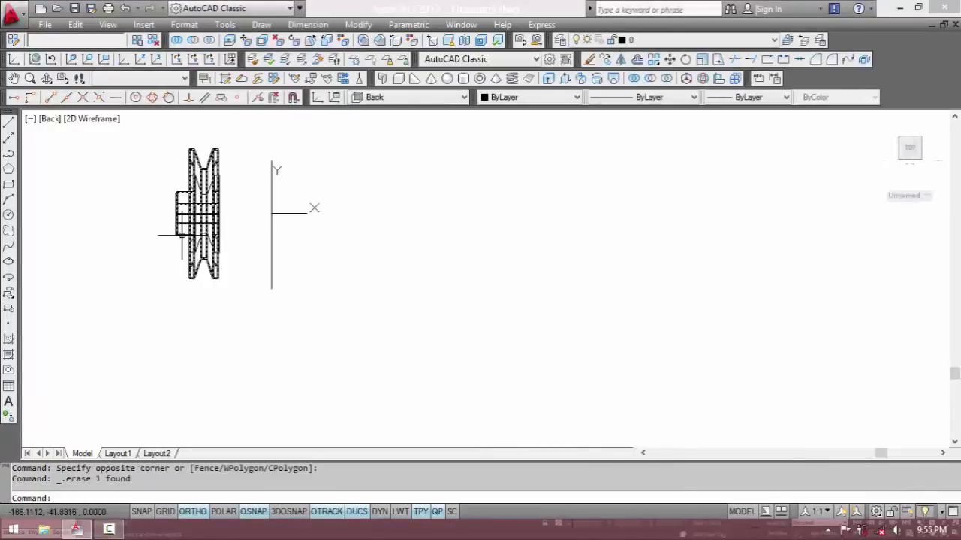
click(109, 531)
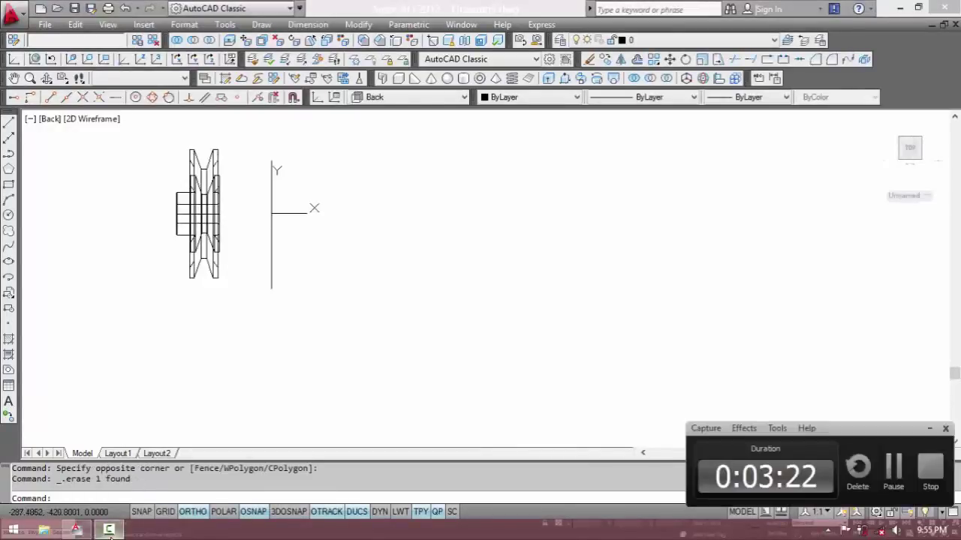
click(109, 530)
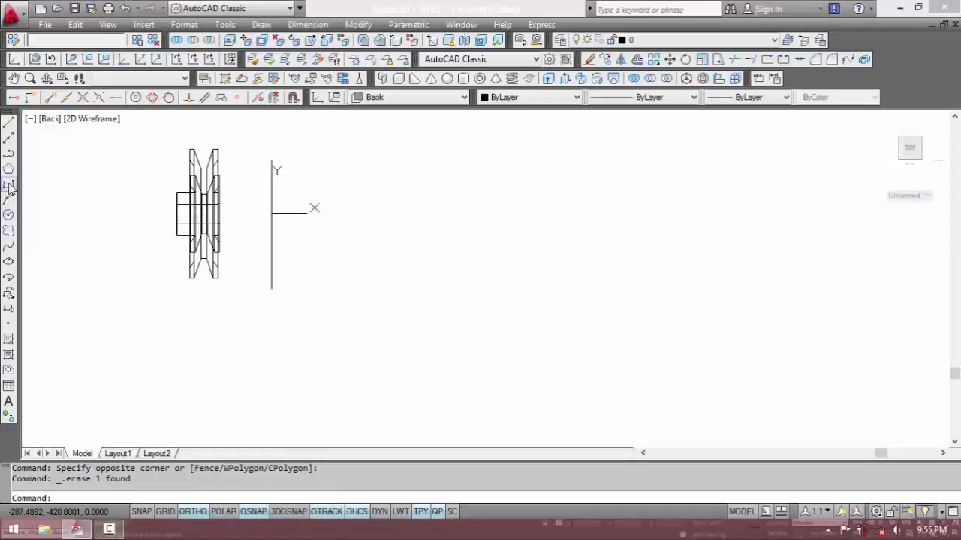
click(12, 155)
click(415, 204)
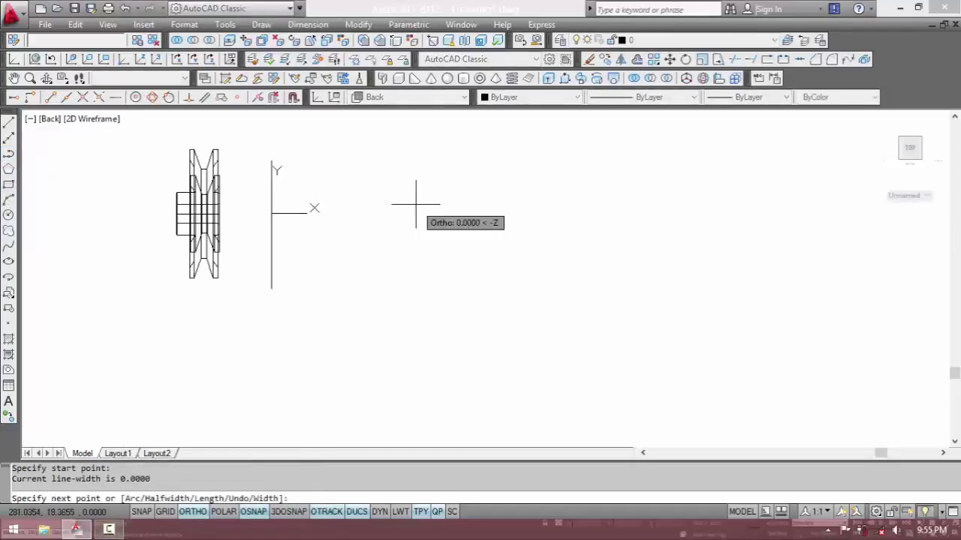
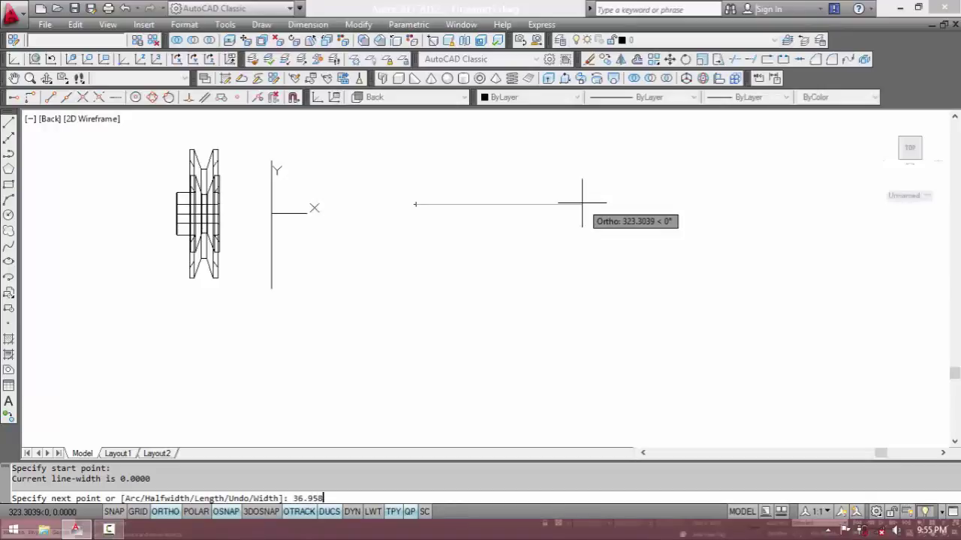
Finish the profile with edges 36.958, @-10.878,-31.77 and 15.189, then close it.
key(Return)
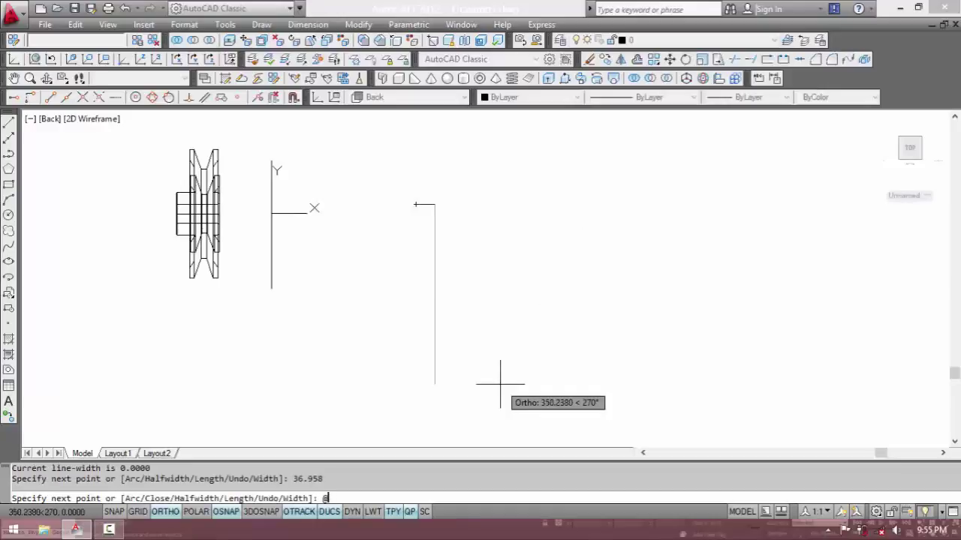
text(-10.878,-31.77)
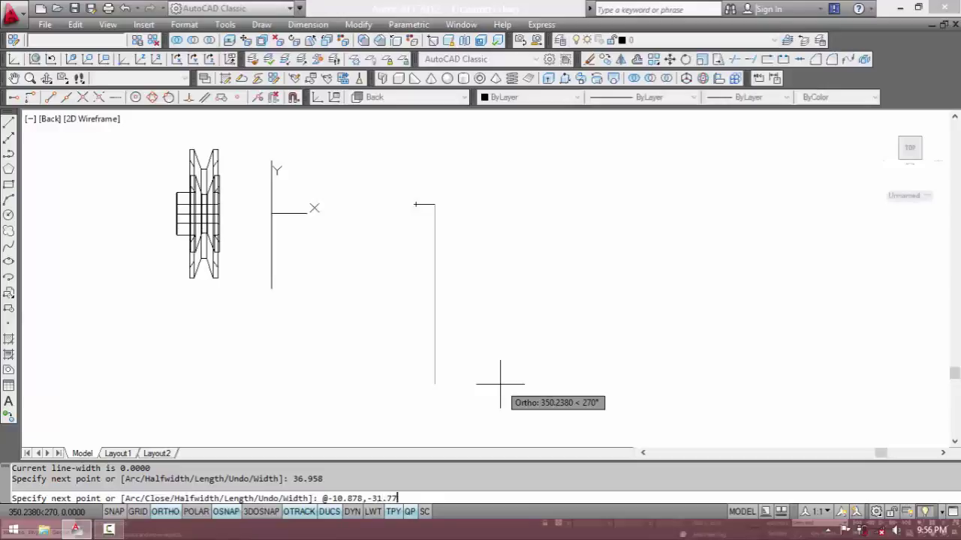
key(Return)
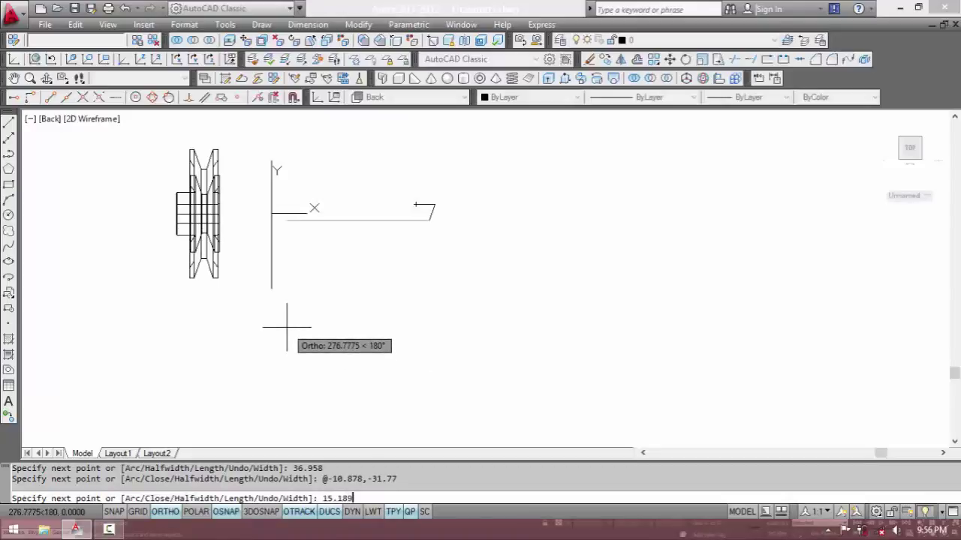
key(Return)
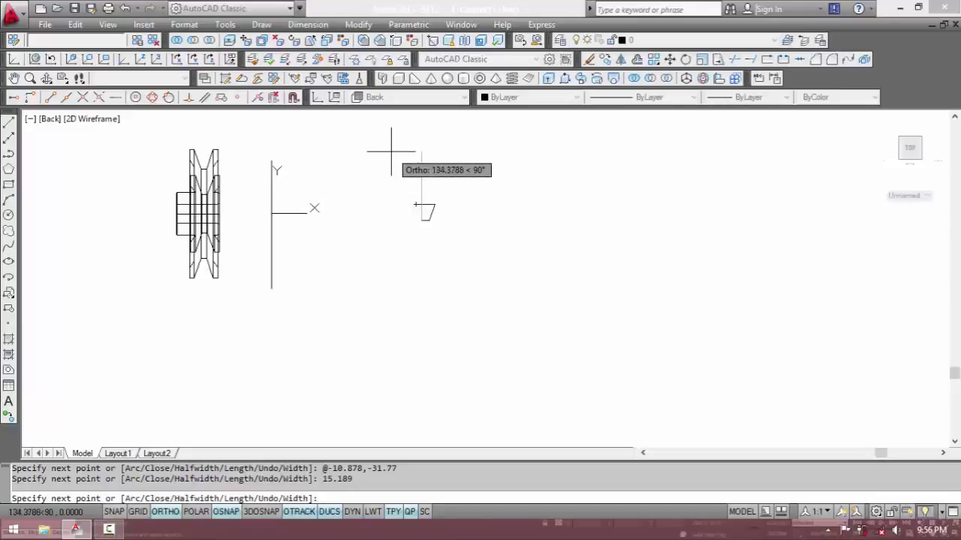
text(c)
key(Return)
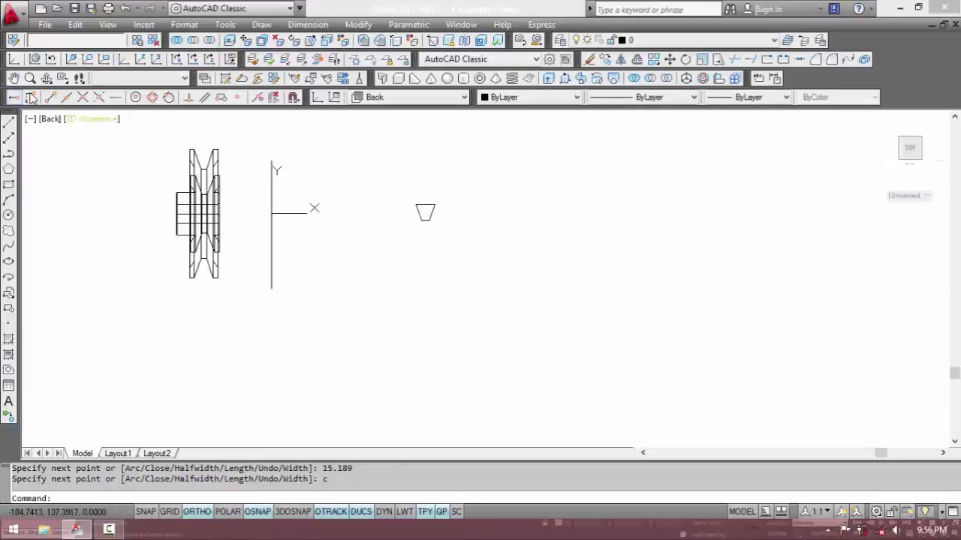
click(30, 97)
Orbit to an oblique view of the pulleys and zoom in on the profile.
mouse_move(268, 189)
mouse_down()
mouse_move(223, 205)
mouse_move(251, 193)
mouse_move(225, 268)
mouse_up()
right_click(209, 205)
click(255, 218)
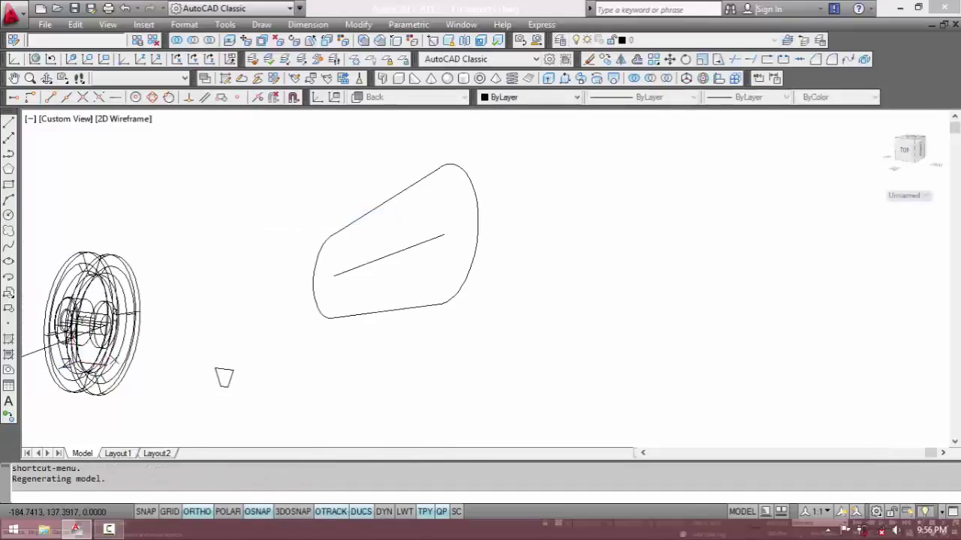
scroll(225, 385, up, 3)
scroll(218, 388, up, 2)
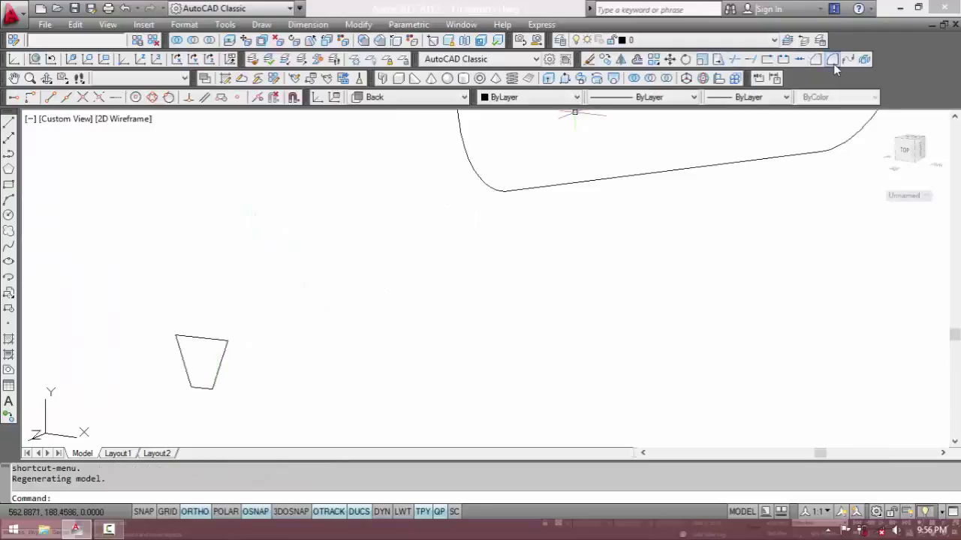
Fillet with radius 3 in Multiple mode, rounding the profile's two top corners.
click(833, 63)
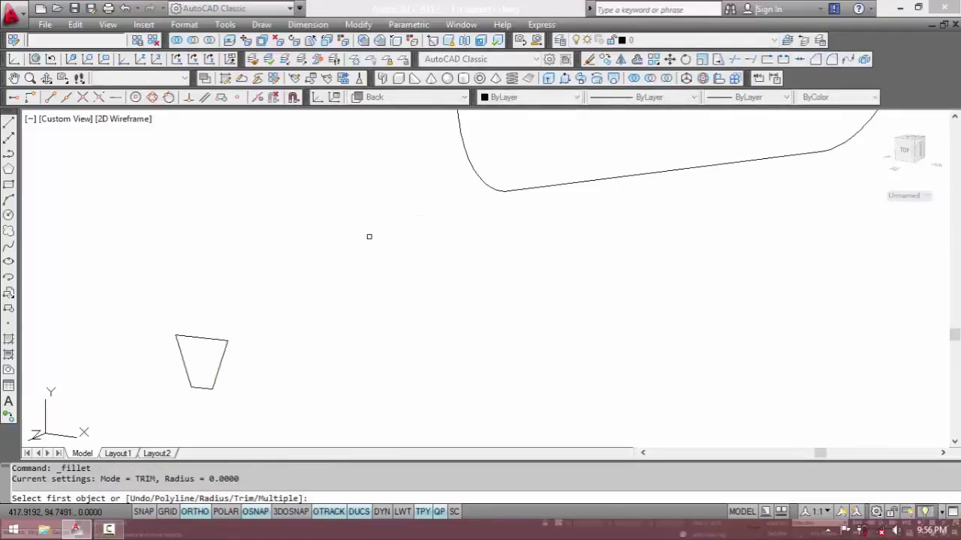
text(r)
key(Return)
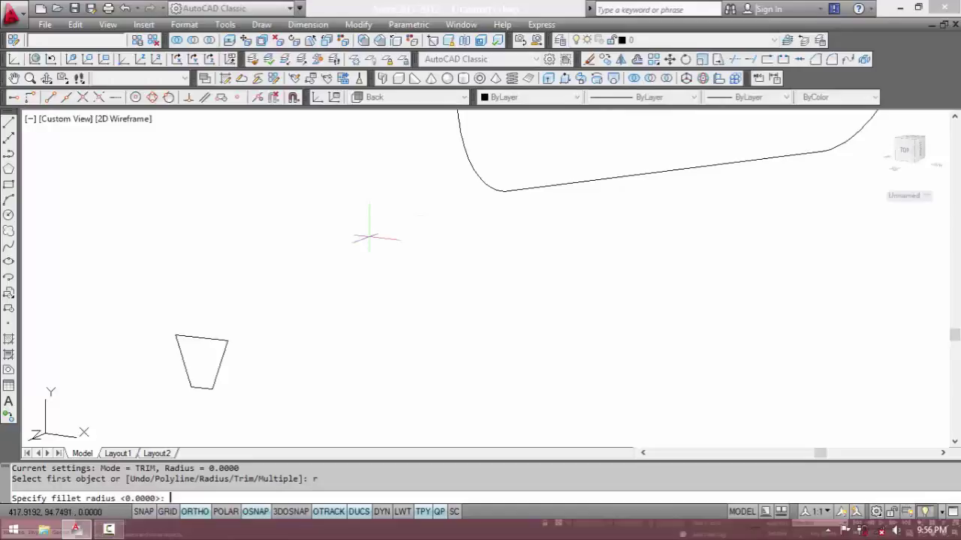
text(3)
key(Return)
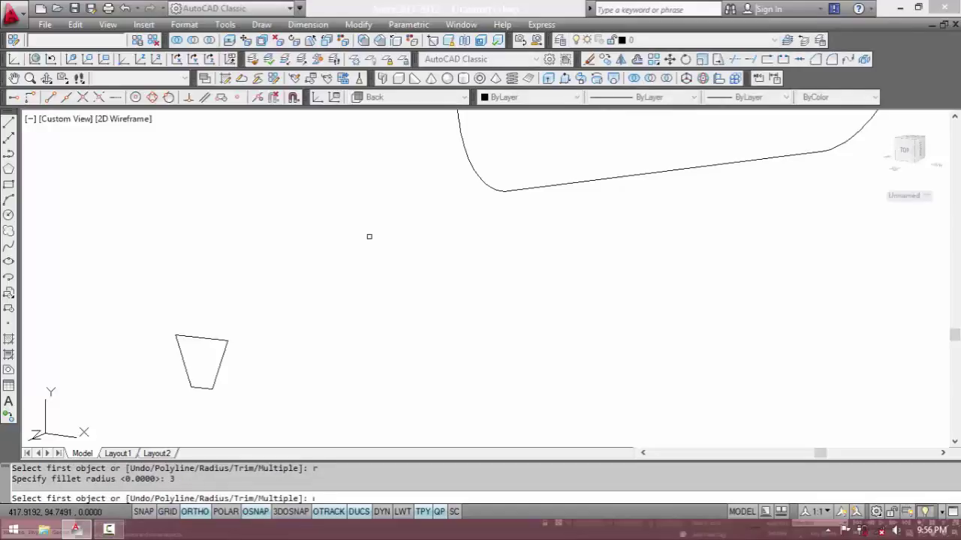
text(m)
key(Return)
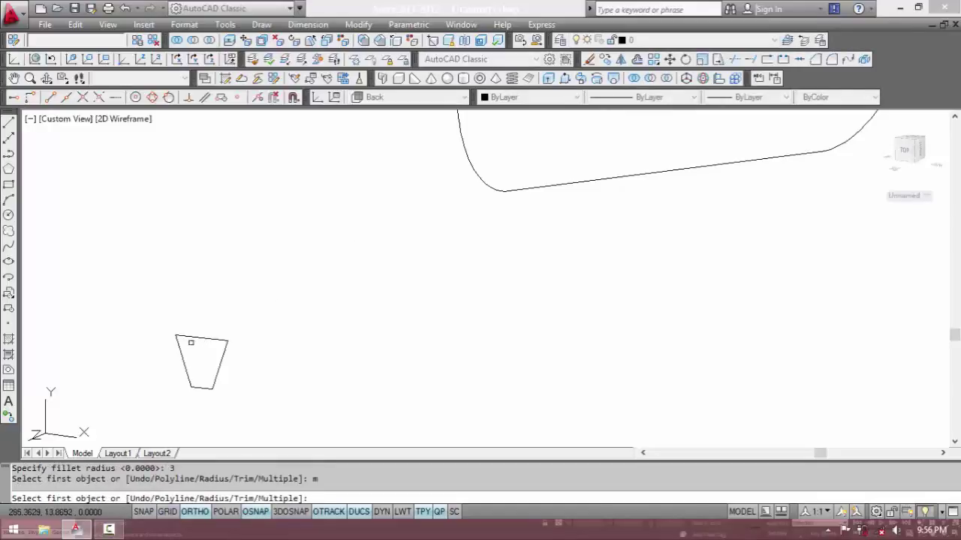
click(177, 342)
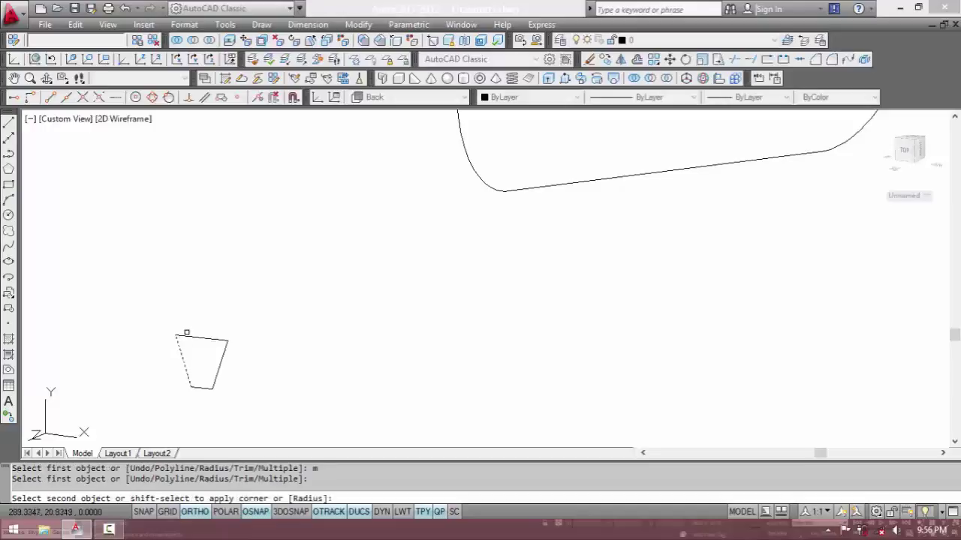
click(190, 338)
click(225, 343)
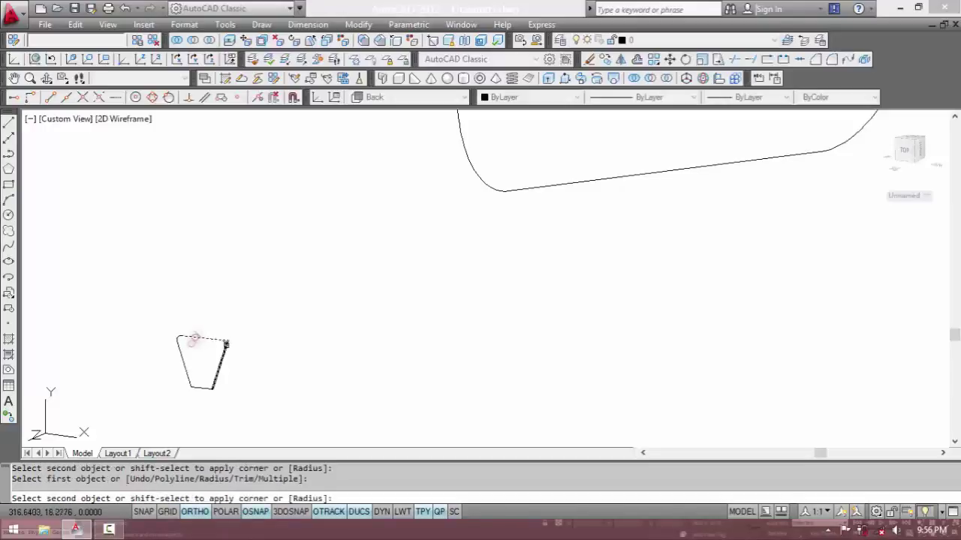
click(225, 344)
Round the bottom-right and bottom-left corners, then hide all constraint markers.
click(214, 381)
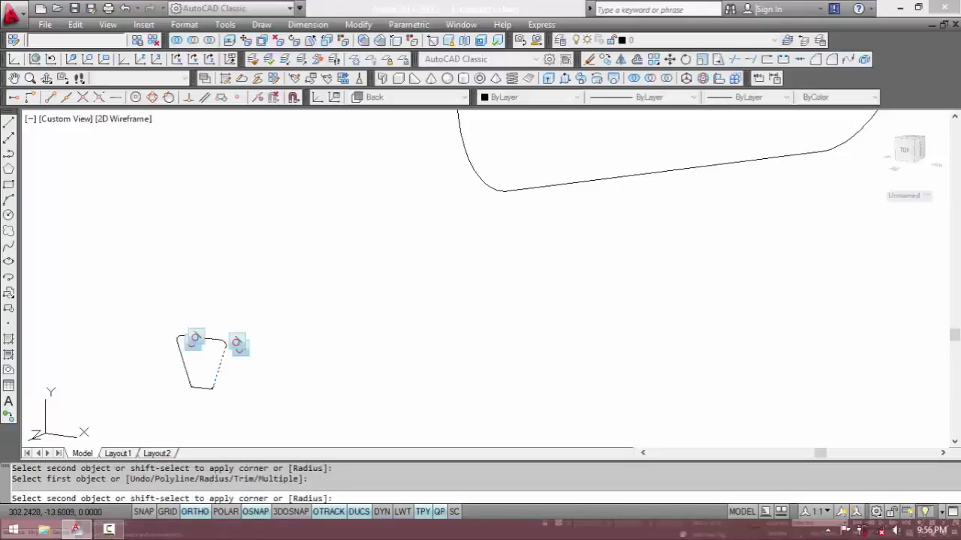
click(201, 388)
click(184, 364)
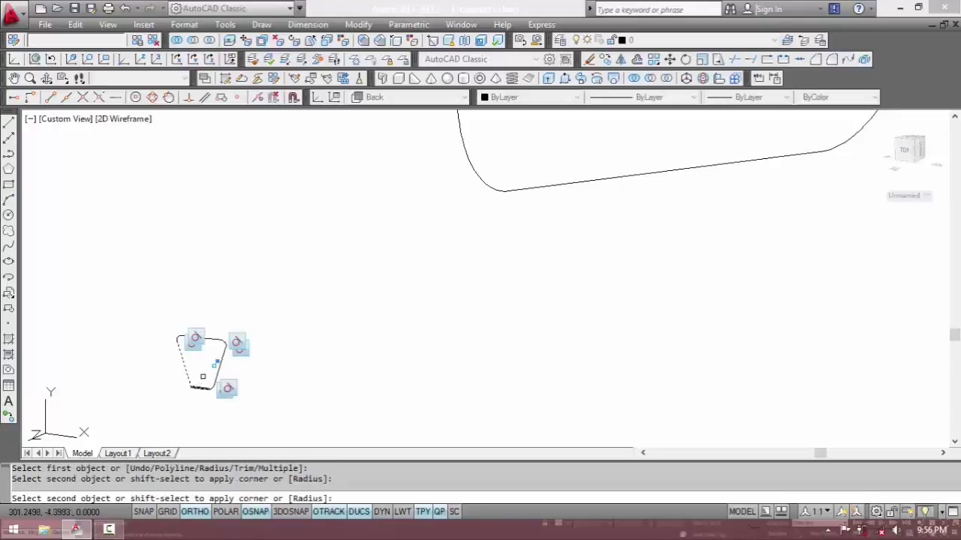
click(197, 388)
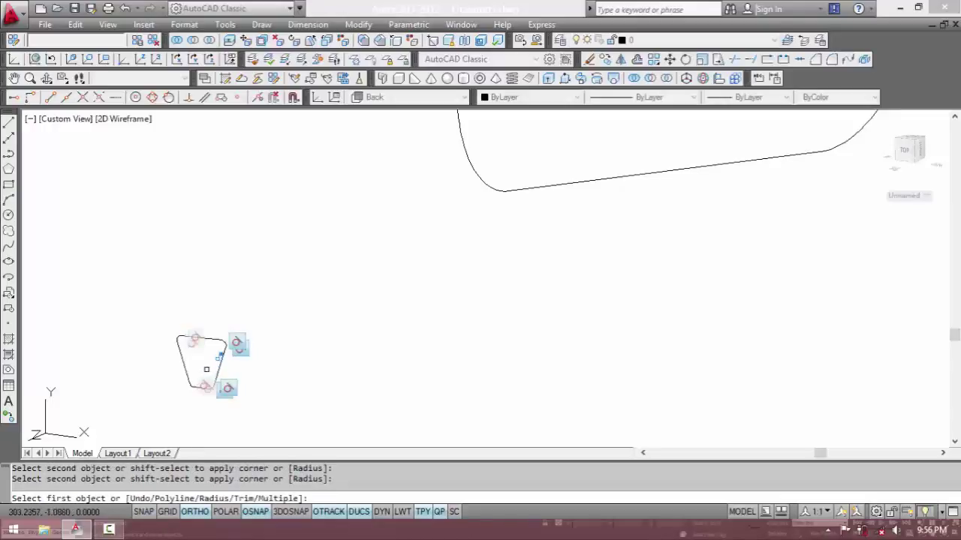
right_click(206, 366)
click(253, 164)
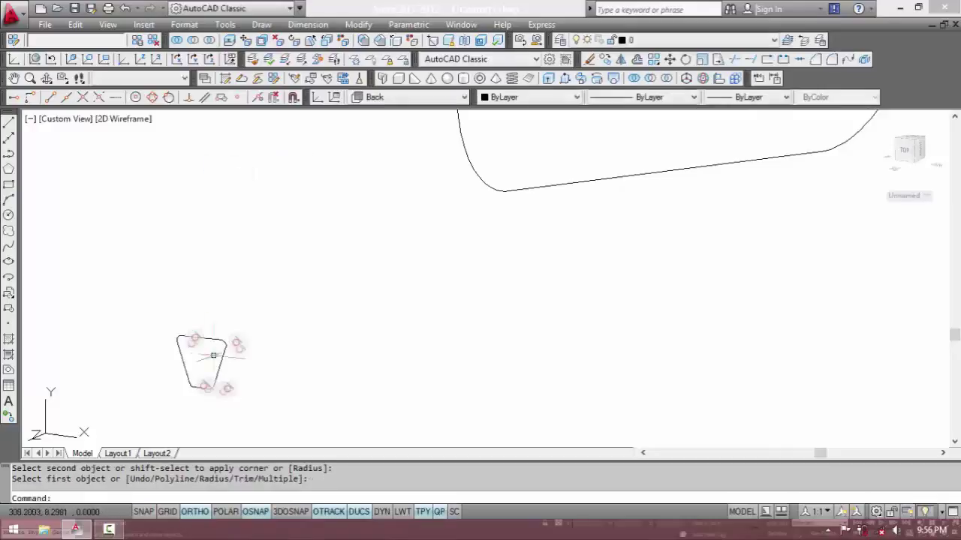
right_click(193, 341)
click(225, 391)
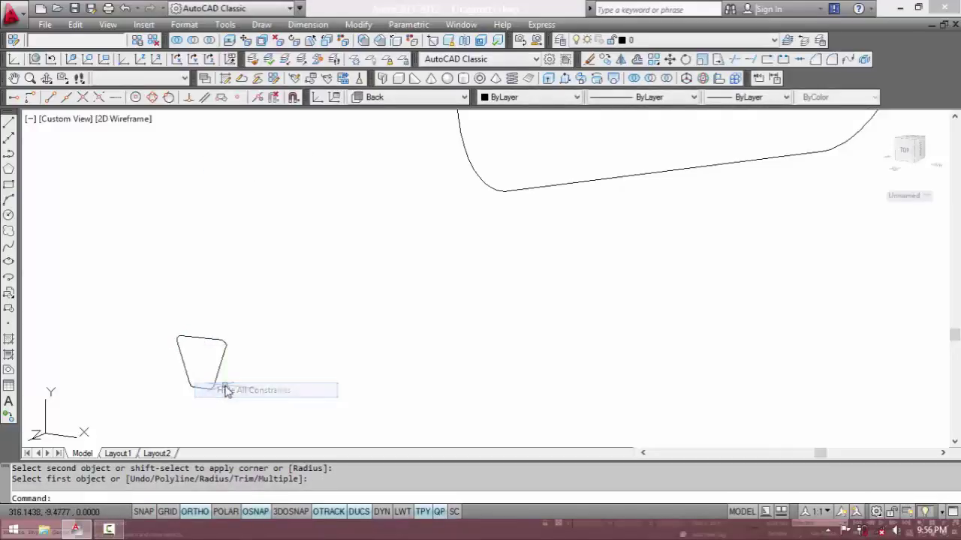
Copy the rounded profile onto the belt line's midpoint and hide the copy's constraint markers.
scroll(205, 304, down, 1)
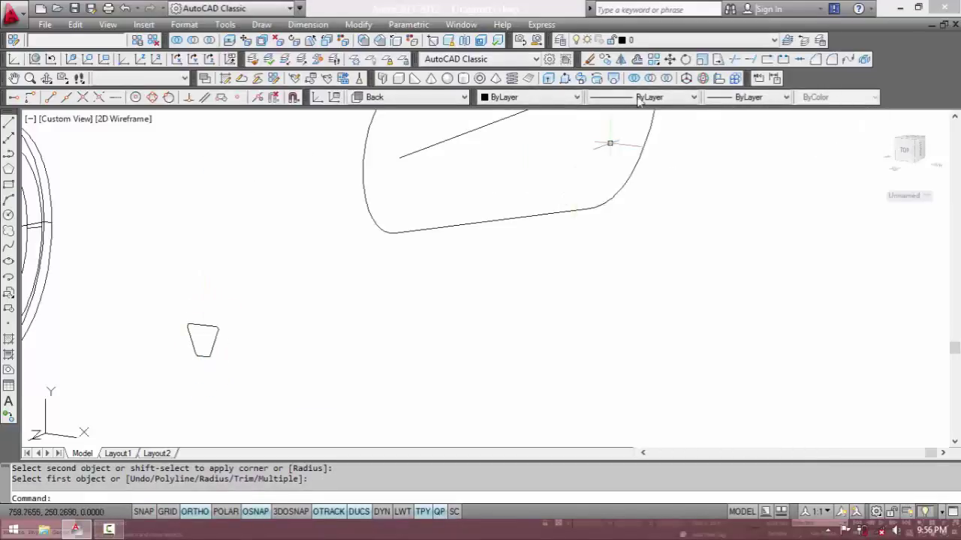
click(609, 60)
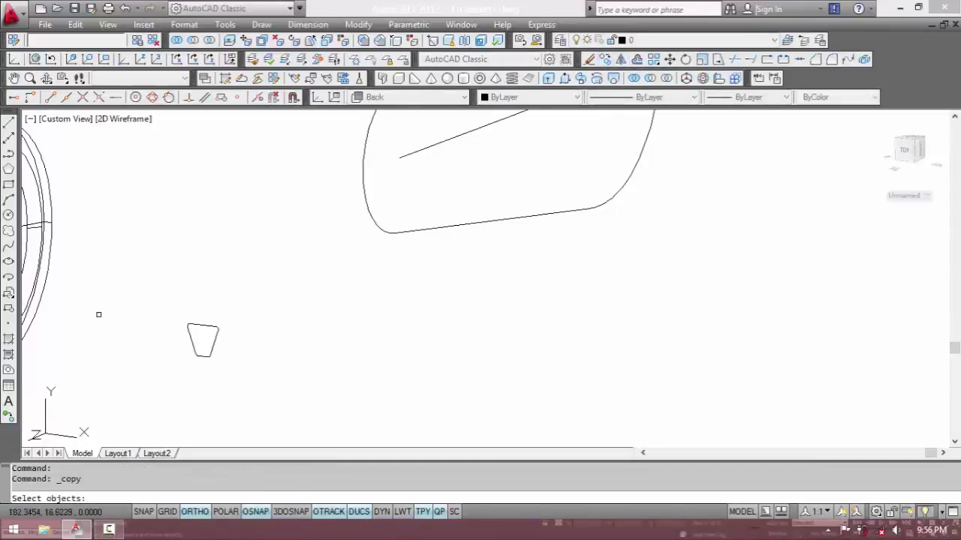
click(201, 325)
key(Return)
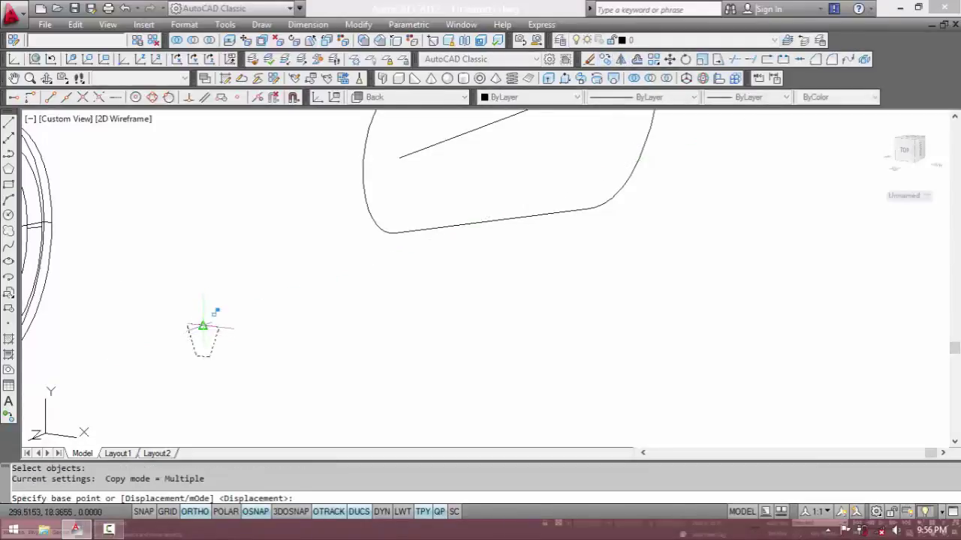
click(202, 327)
scroll(314, 280, up, 3)
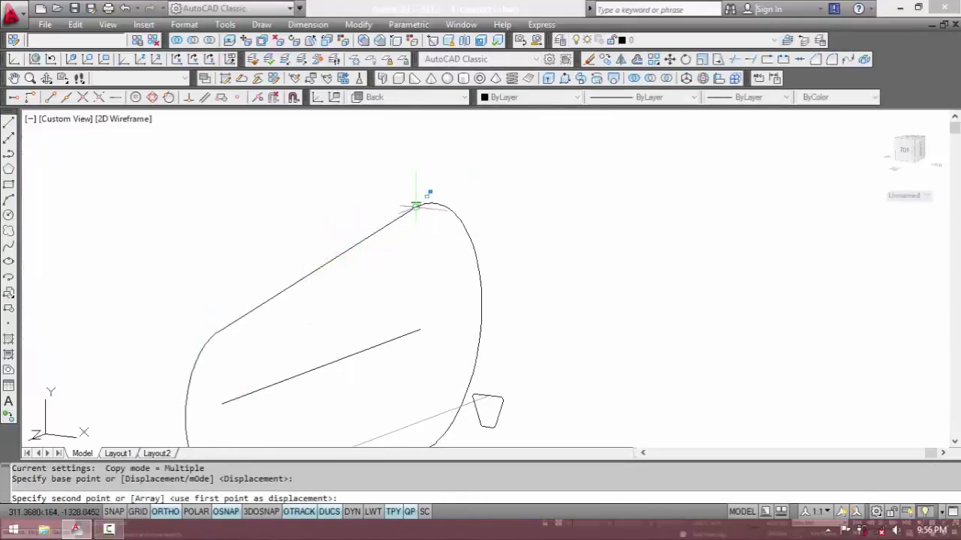
click(314, 270)
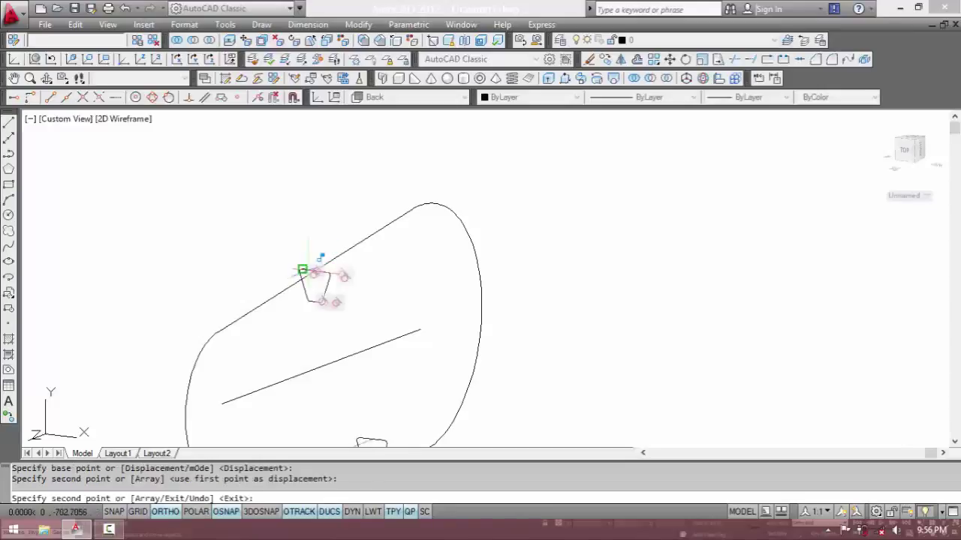
key(Return)
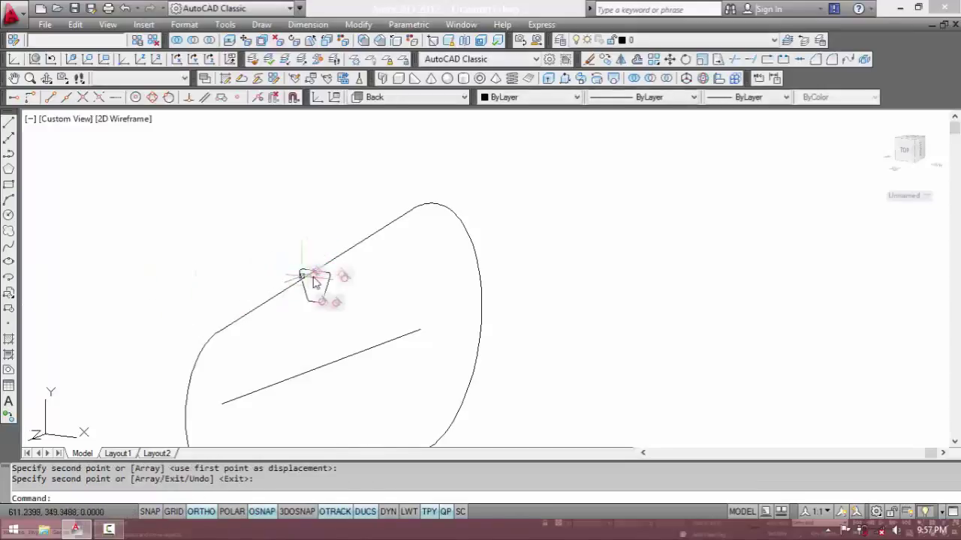
right_click(316, 274)
click(353, 322)
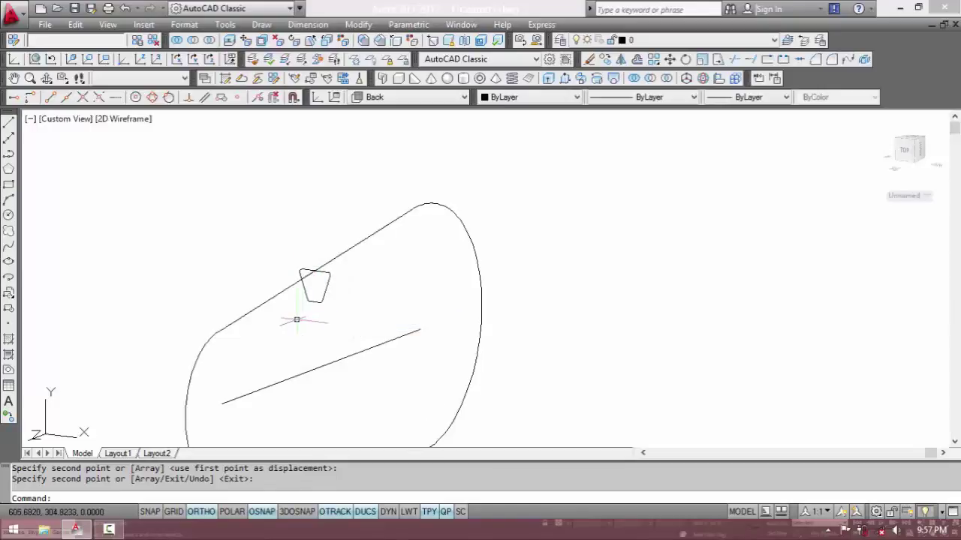
Sweep the trapezoid profile along the belt loop path to form the solid belt.
click(584, 83)
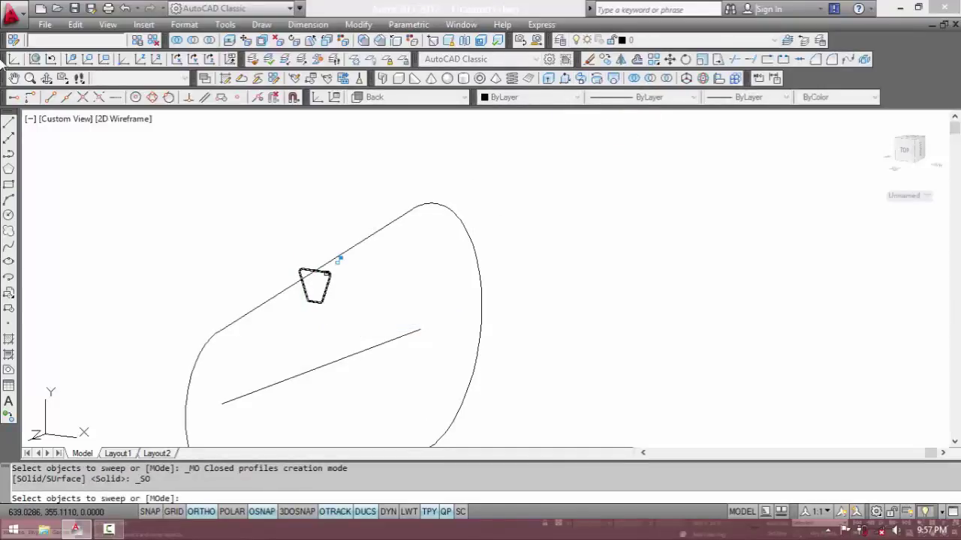
click(47, 78)
mouse_move(154, 250)
mouse_down()
mouse_move(203, 250)
mouse_move(124, 255)
mouse_move(142, 263)
mouse_up()
right_click(178, 209)
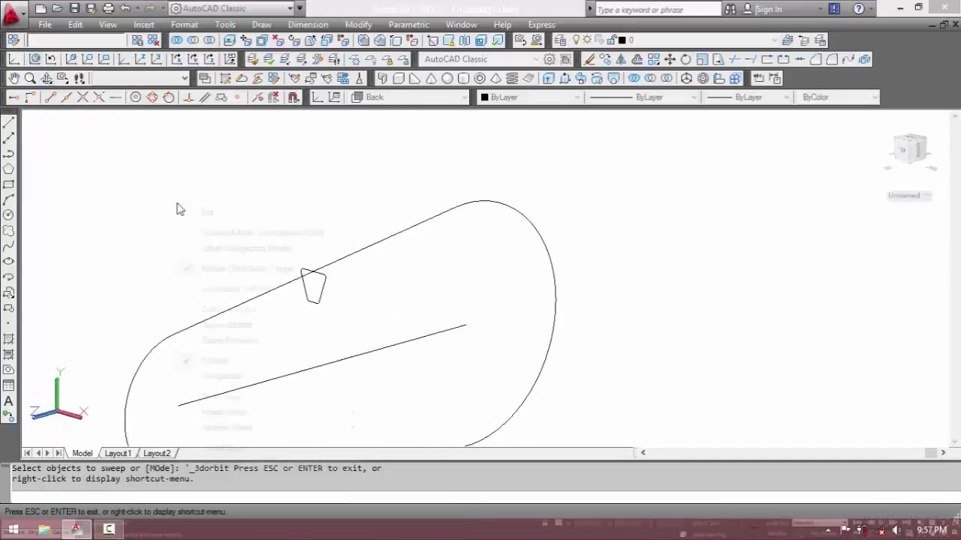
click(201, 213)
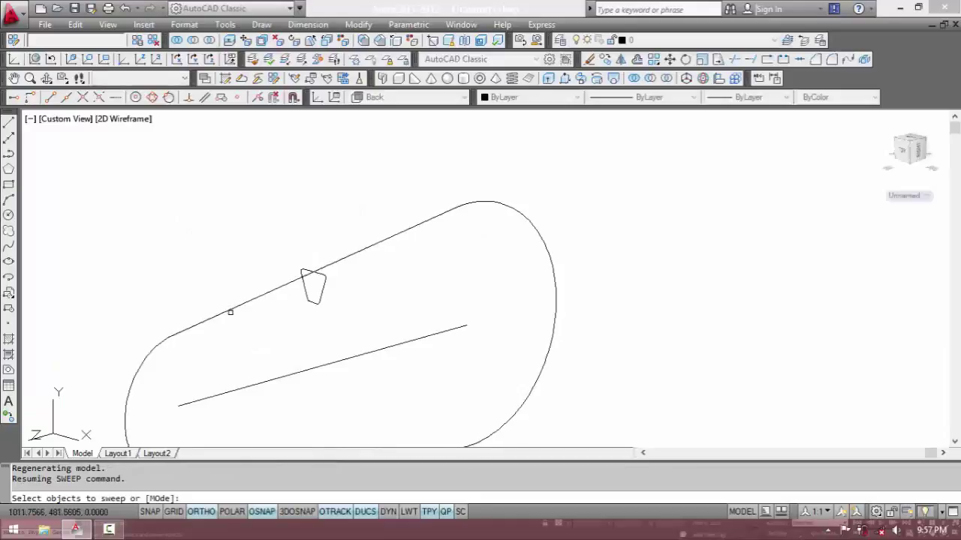
click(323, 295)
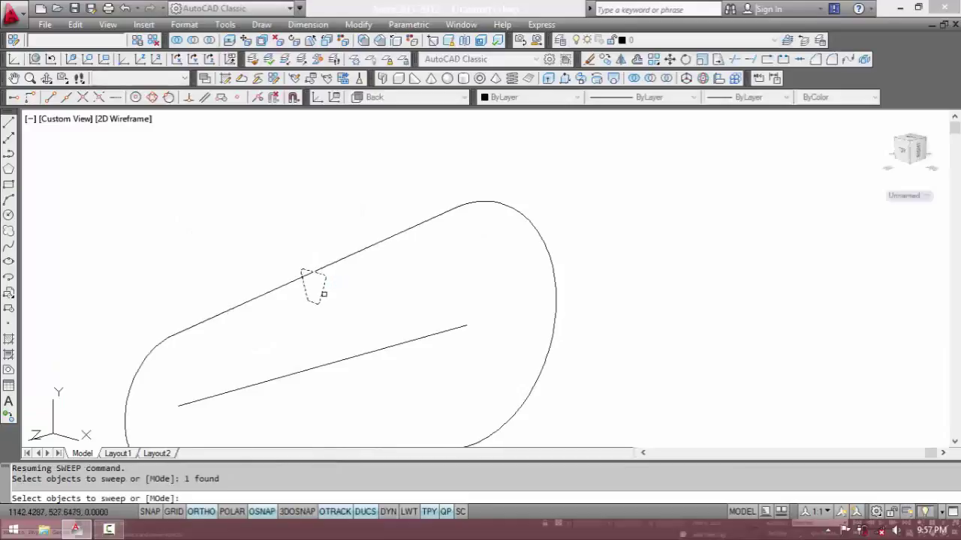
key(Return)
click(362, 242)
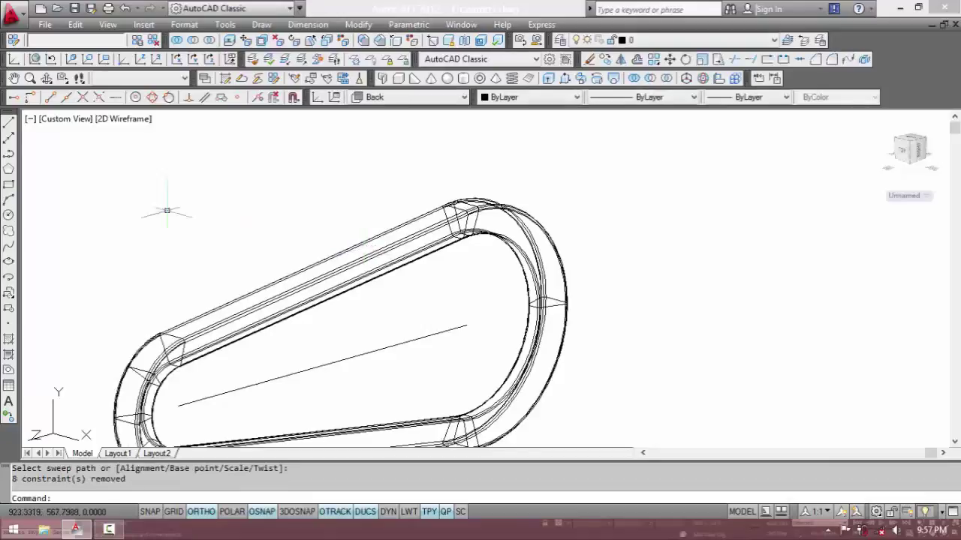
Orbit to an oblique view of the new belt.
click(46, 78)
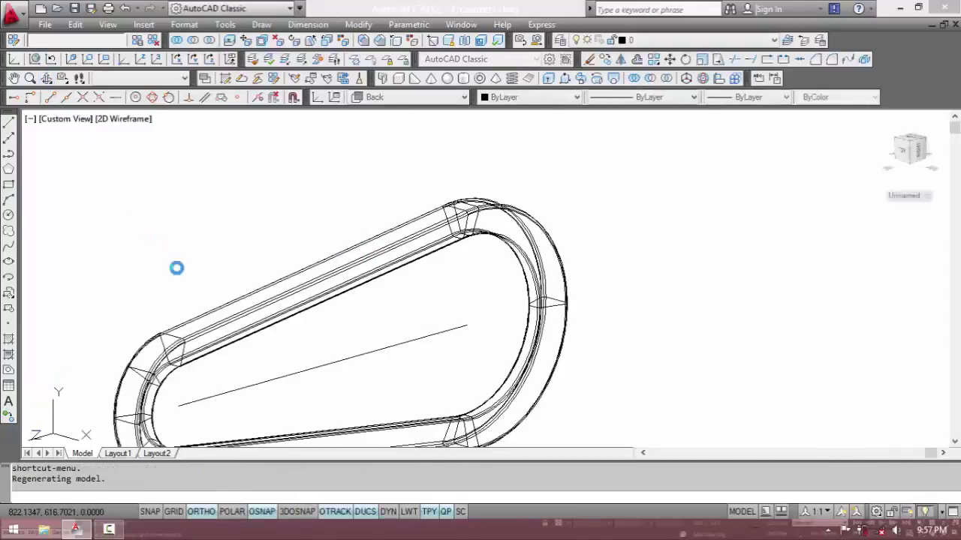
mouse_move(178, 270)
mouse_down()
mouse_move(234, 253)
mouse_move(186, 279)
mouse_move(130, 275)
mouse_move(189, 280)
mouse_move(251, 271)
mouse_move(208, 272)
mouse_move(204, 208)
mouse_up()
right_click(203, 208)
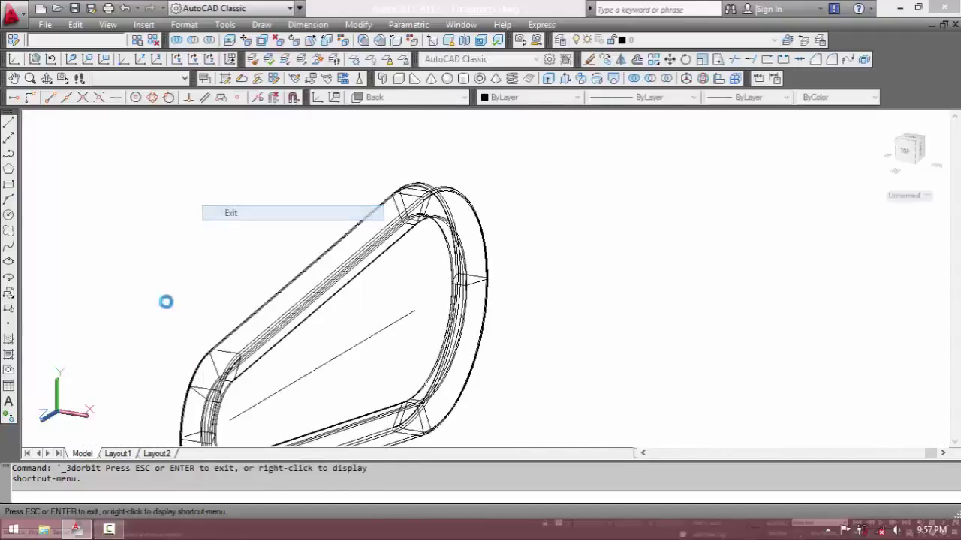
click(216, 214)
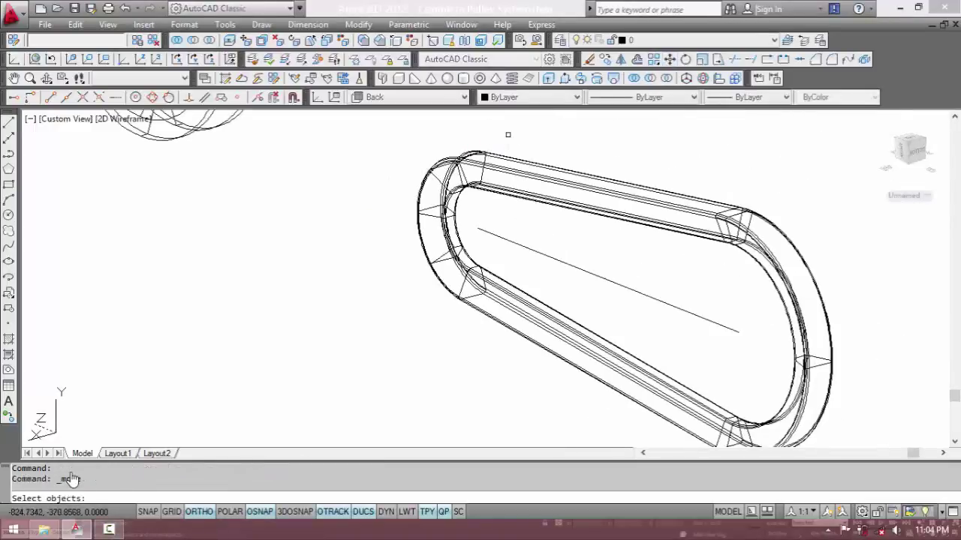
Start moving the belt, picking it and a base point.
click(505, 155)
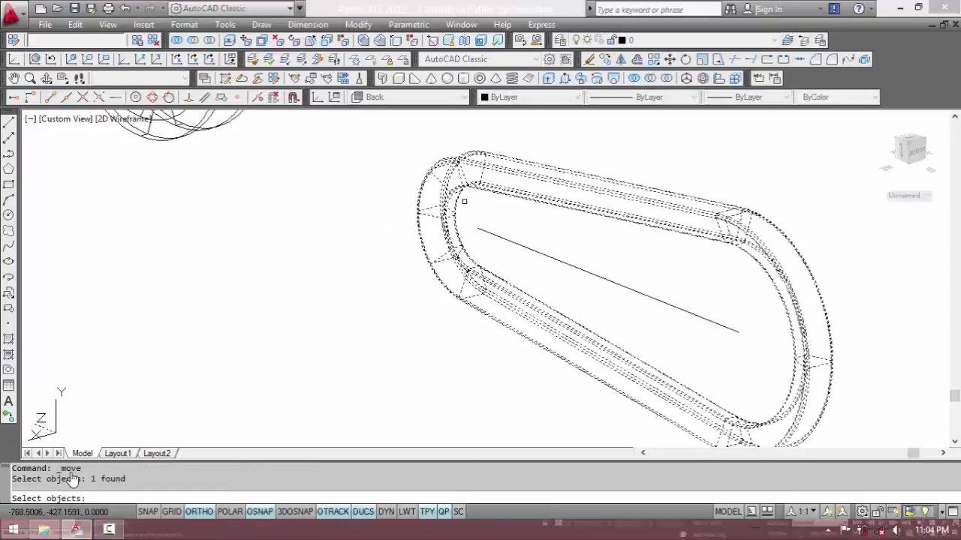
scroll(478, 227, down, 2)
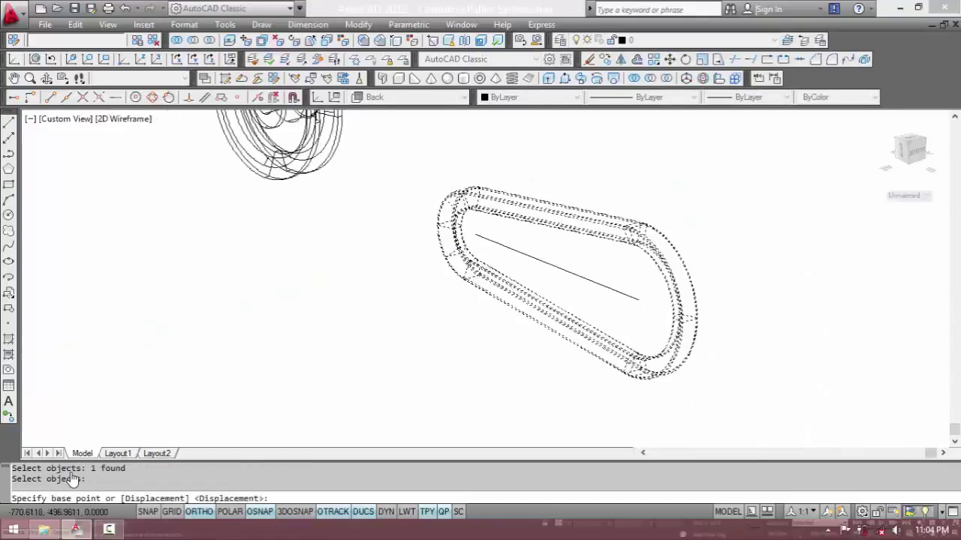
scroll(465, 233, up, 4)
scroll(454, 239, up, 3)
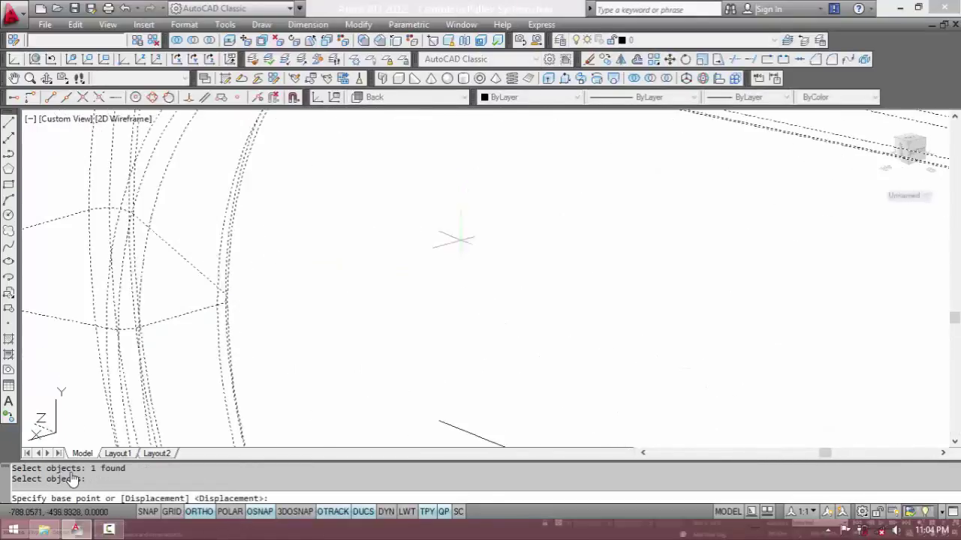
click(439, 421)
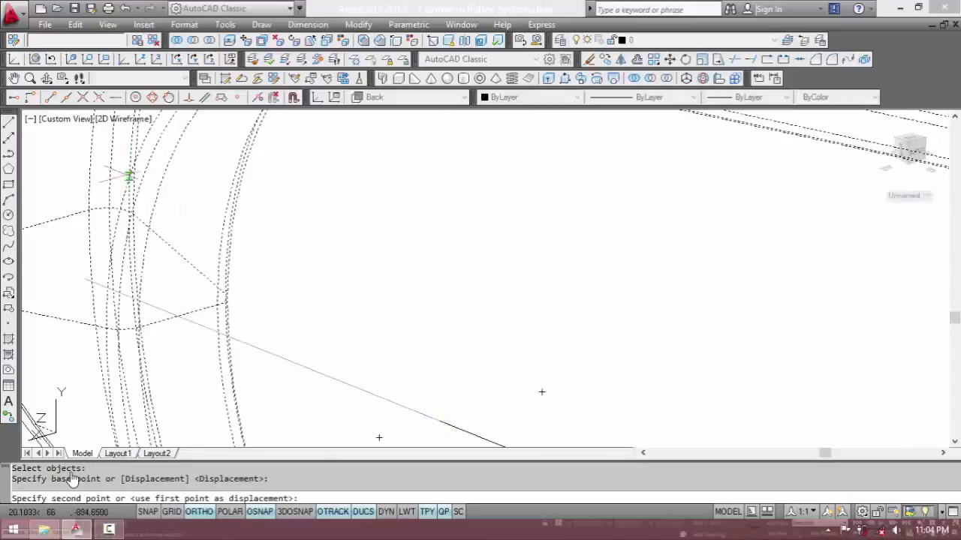
scroll(484, 310, down, 3)
scroll(259, 218, down, 3)
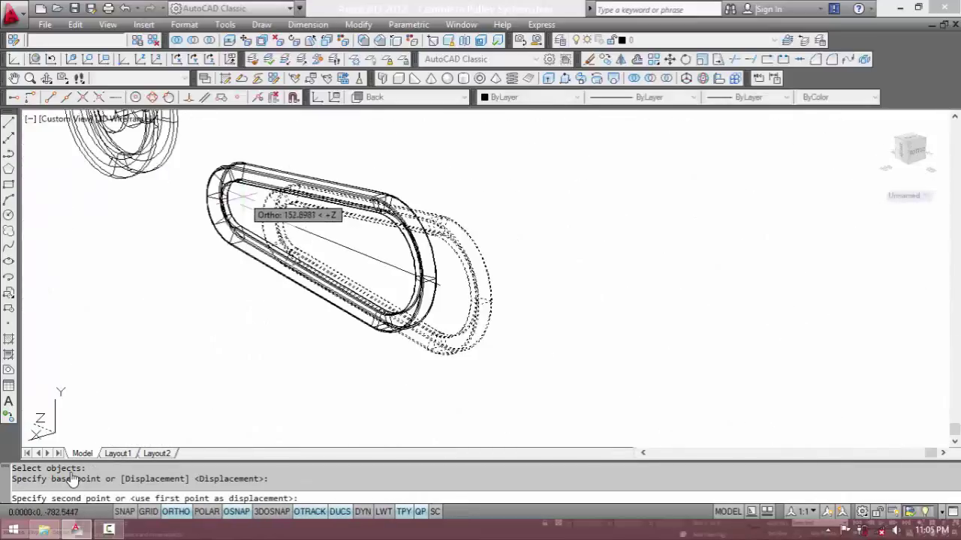
scroll(217, 188, down, 3)
scroll(229, 239, up, 4)
scroll(225, 225, down, 2)
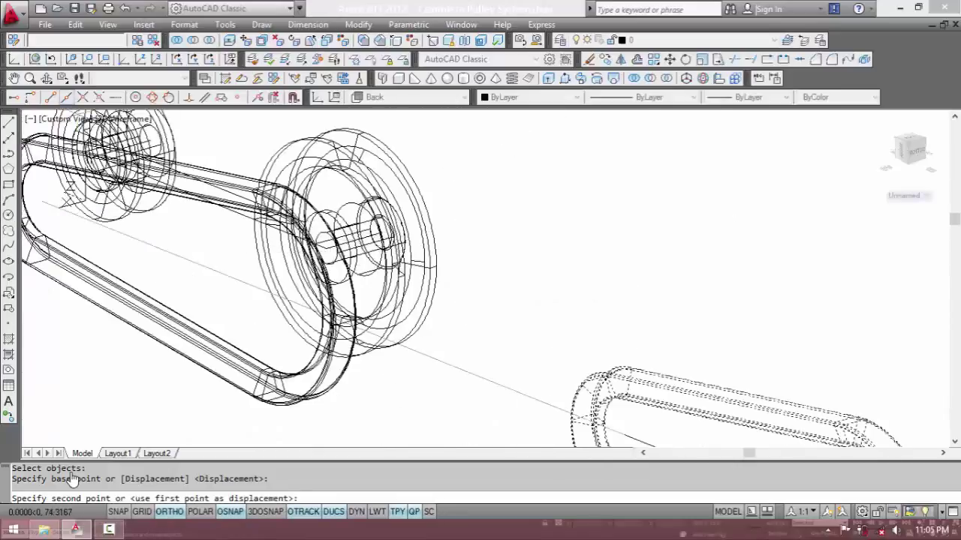
Orbit to view the assembly from below, then cancel and undo the last step.
mouse_move(301, 285)
shift+middle_down()
mouse_move(225, 248)
mouse_move(285, 225)
mouse_move(345, 247)
mouse_move(300, 262)
mouse_move(361, 240)
mouse_move(316, 286)
mouse_move(300, 278)
mouse_move(210, 136)
shift+middle_up()
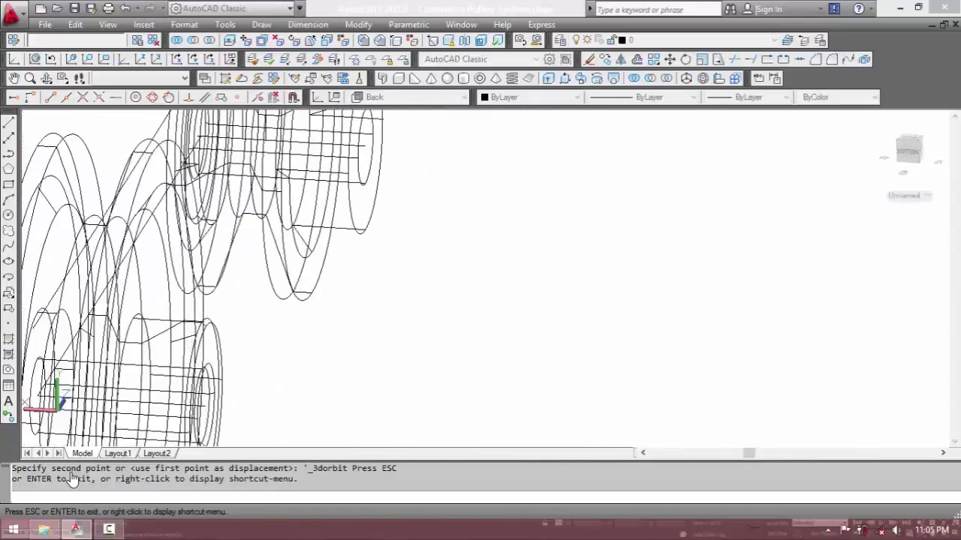
right_click(210, 136)
key(Escape)
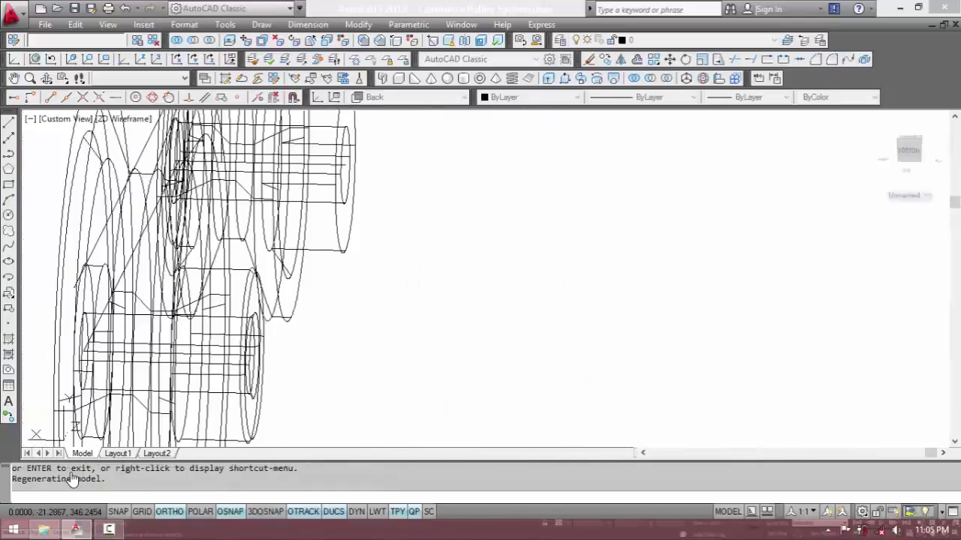
key(ctrl+z)
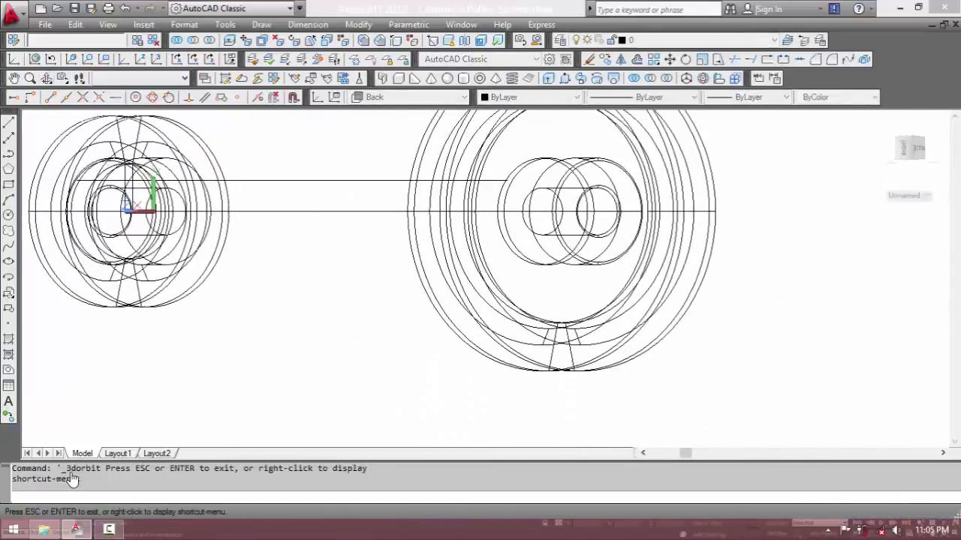
right_click(216, 128)
click(243, 136)
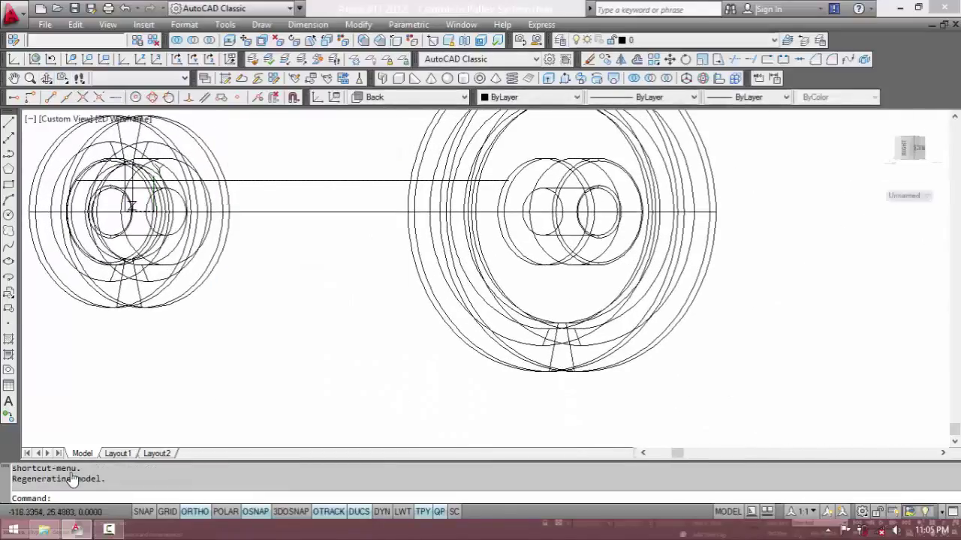
Zoom to extents and orbit to a 3D view of the pulleys and belt.
middle_click(314, 189)
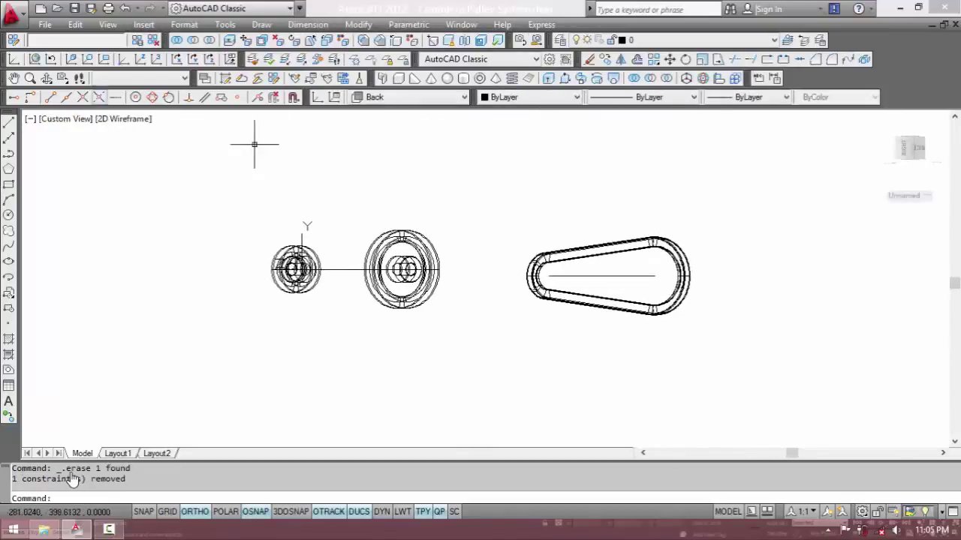
shift+middle_drag(255, 144, 315, 180)
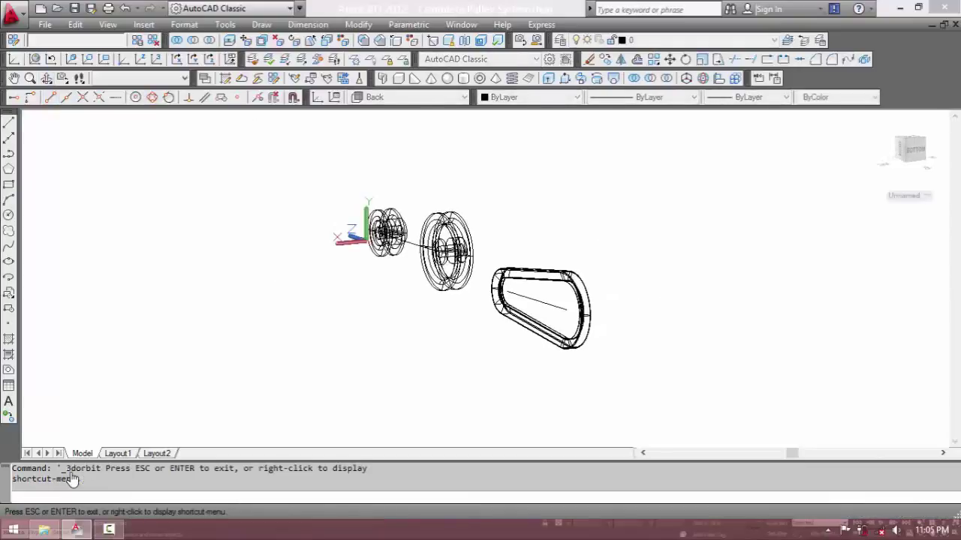
right_click(469, 216)
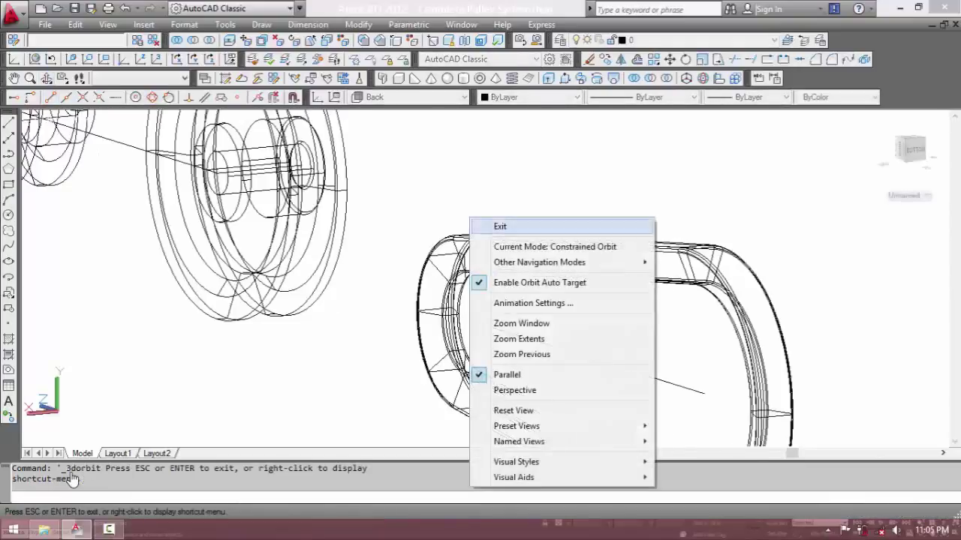
click(494, 224)
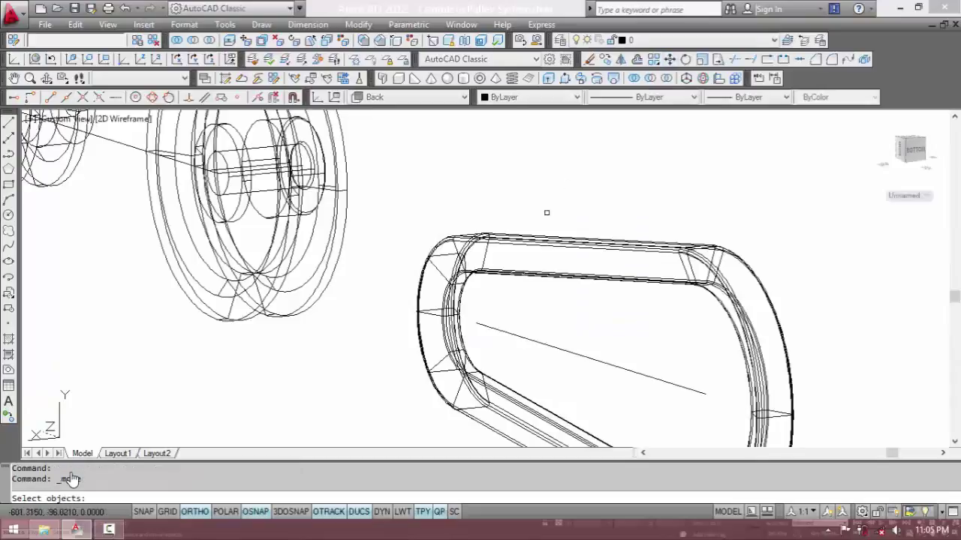
Select the belt for moving and pick its base point.
click(522, 261)
right_click(476, 330)
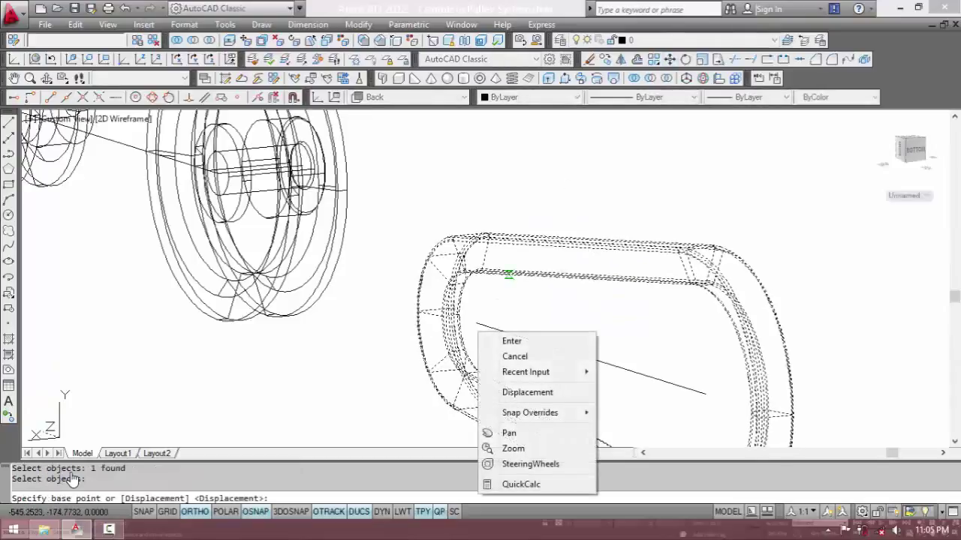
key(Escape)
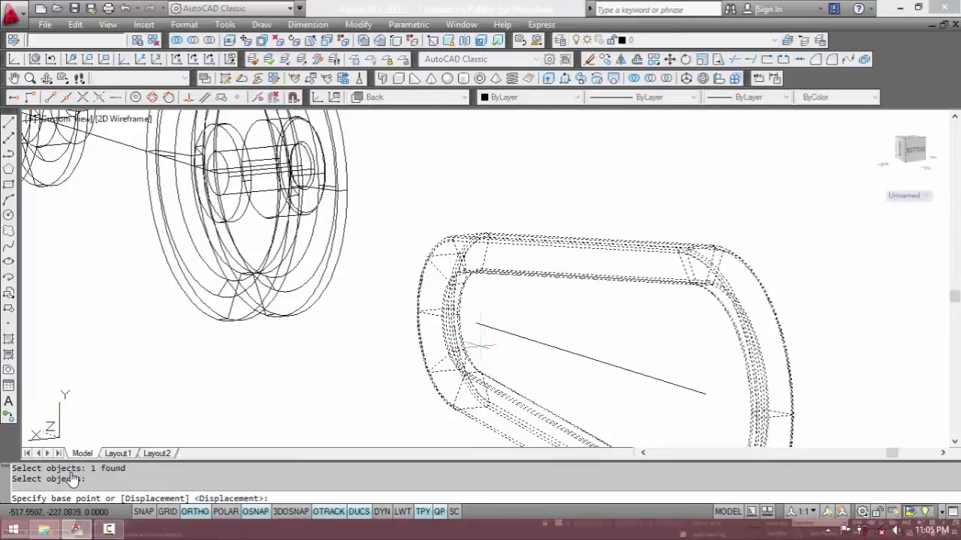
click(476, 323)
scroll(301, 315, up, 2)
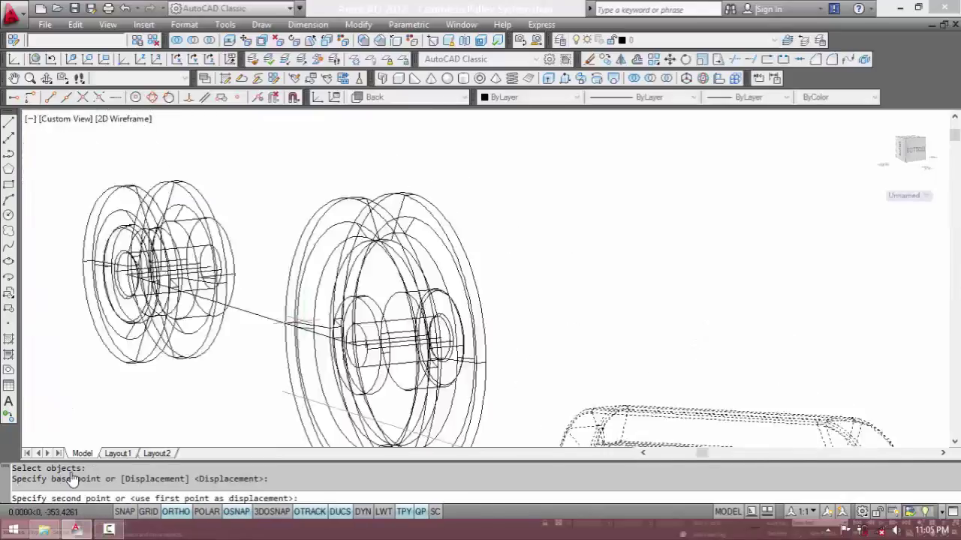
scroll(263, 331, up, 2)
scroll(225, 334, up, 2)
scroll(225, 326, up, 2)
scroll(240, 321, up, 2)
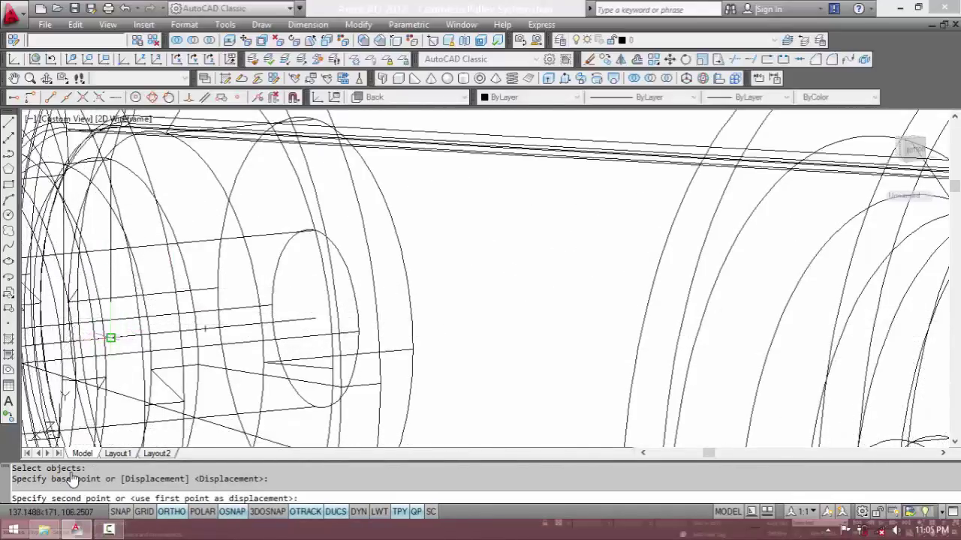
Orbit to line up the belt, then snap it onto the pulley's midpoint.
shift+middle_drag(204, 328, 270, 330)
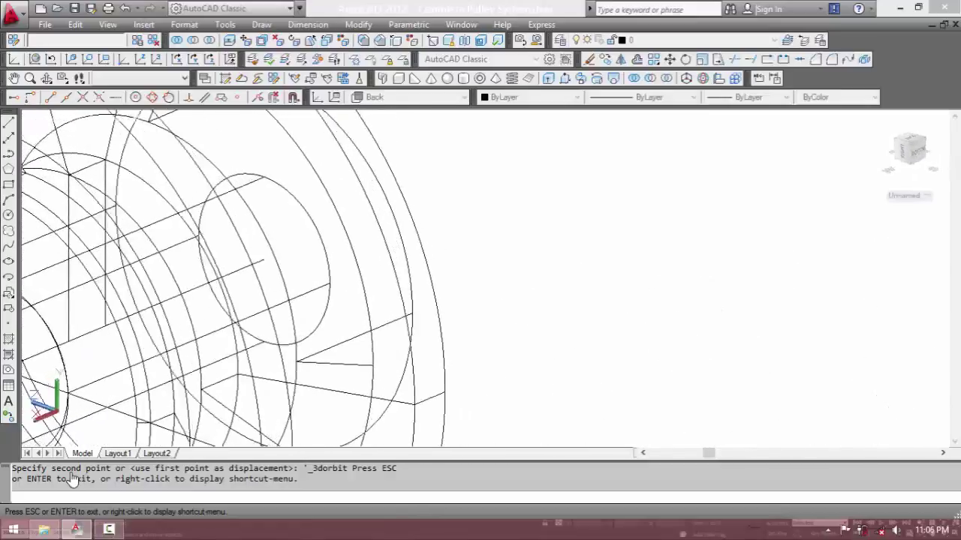
right_click(72, 478)
key(Escape)
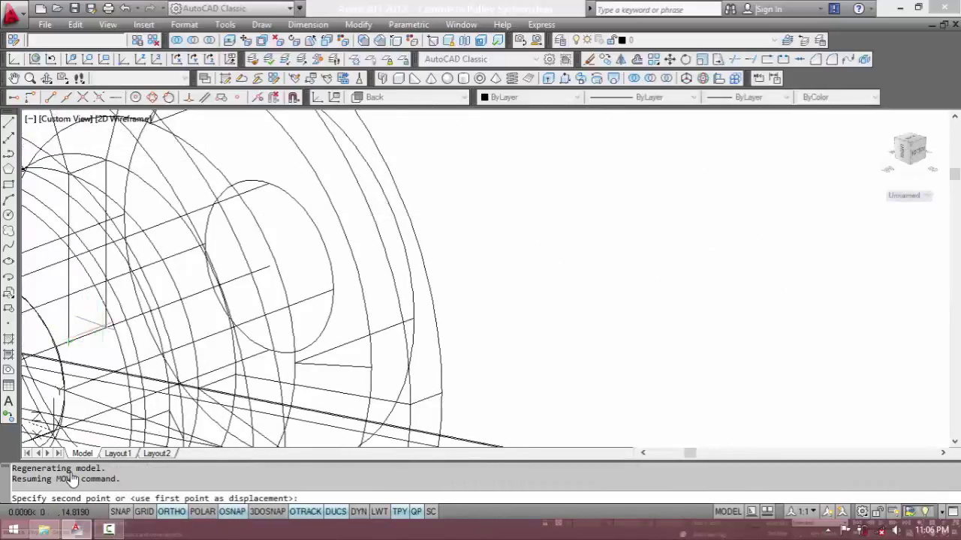
scroll(98, 322, down, 3)
scroll(98, 323, down, 3)
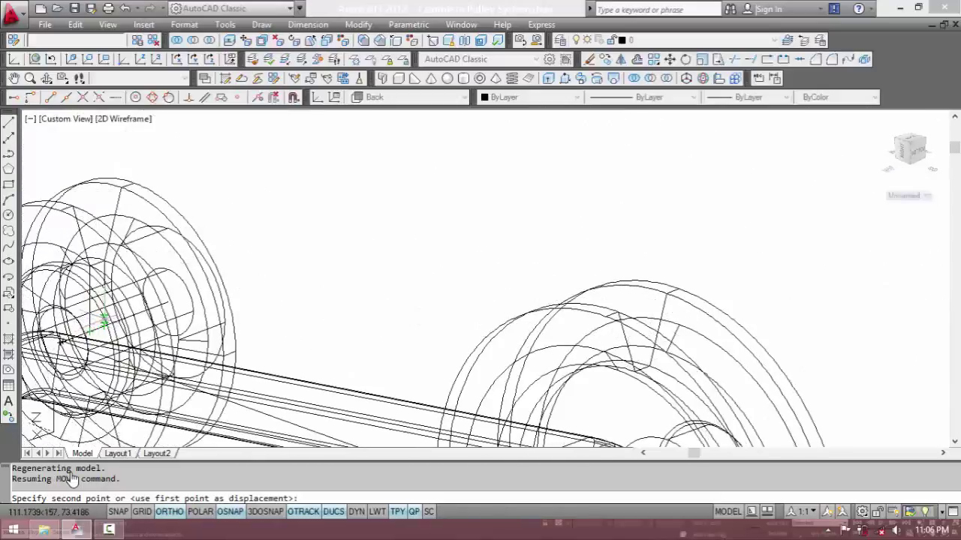
shift+middle_drag(71, 479, 71, 479)
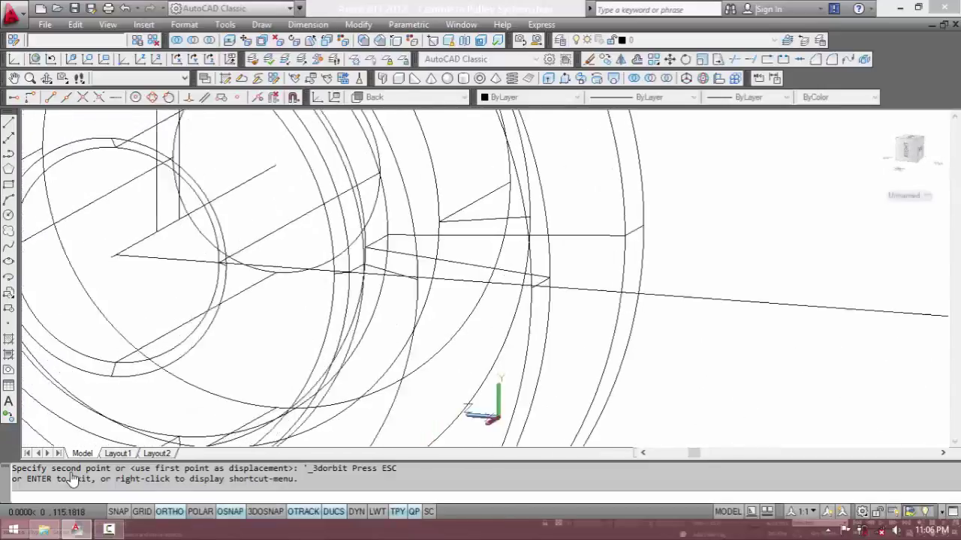
right_click(161, 159)
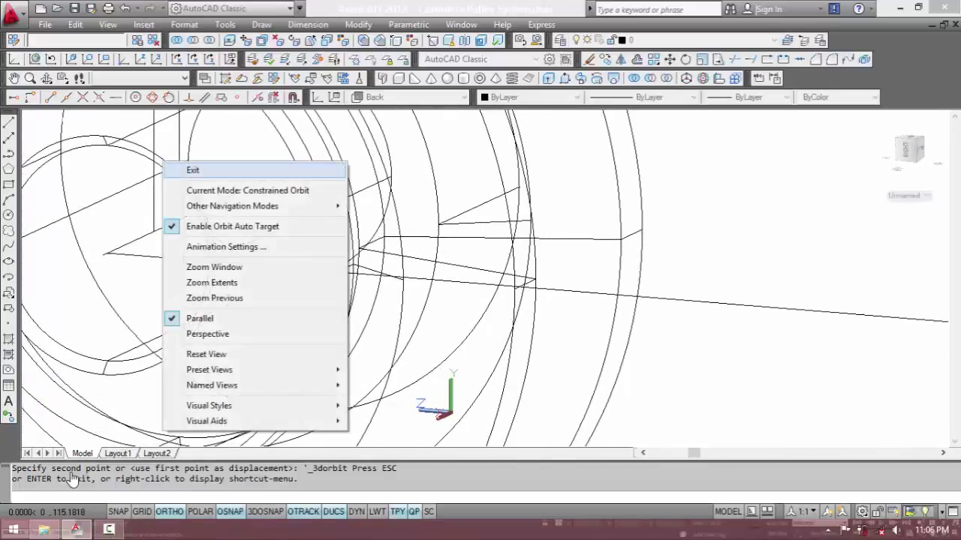
click(180, 169)
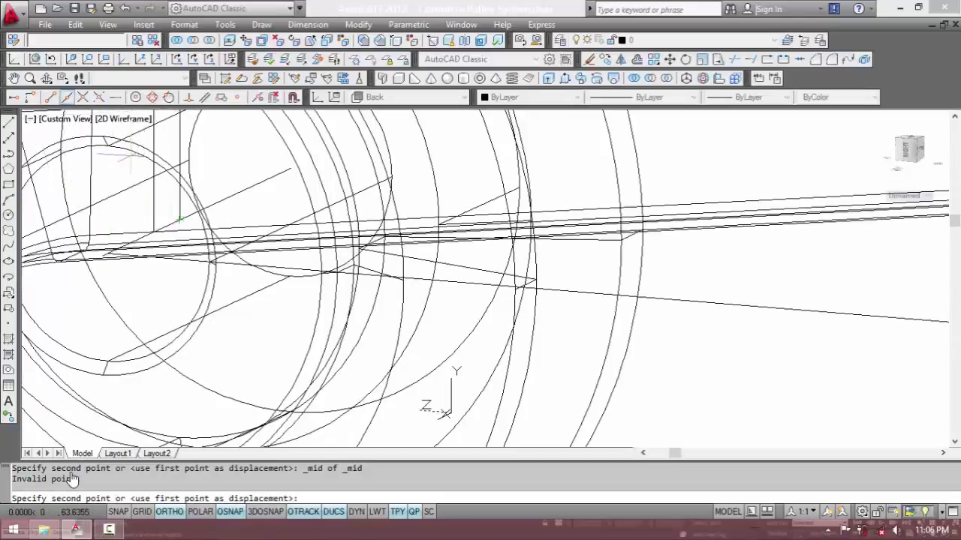
key(Return)
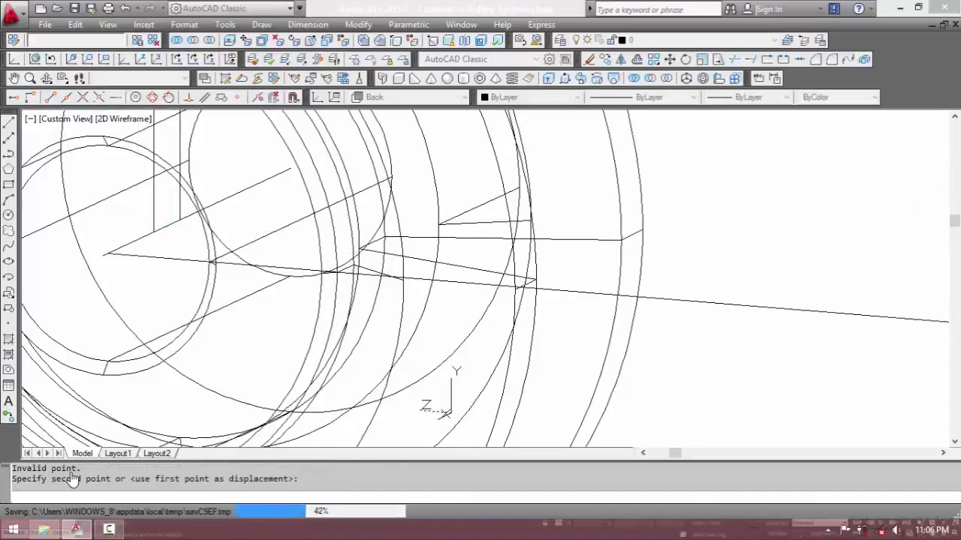
key(Escape)
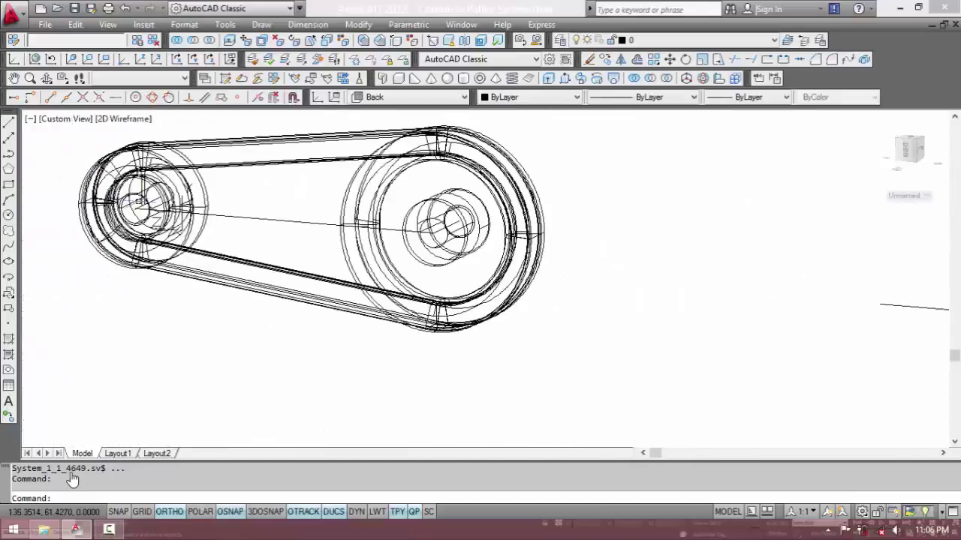
Orbit to a new angle and apply the Realistic visual style.
mouse_move(300, 225)
shift+middle_down()
mouse_move(330, 195)
mouse_move(420, 195)
shift+middle_up()
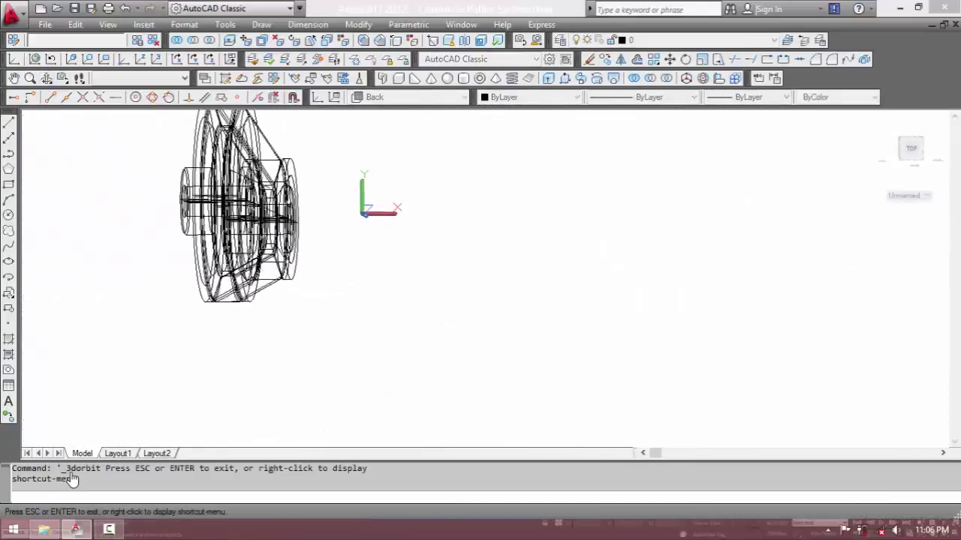
right_click(274, 204)
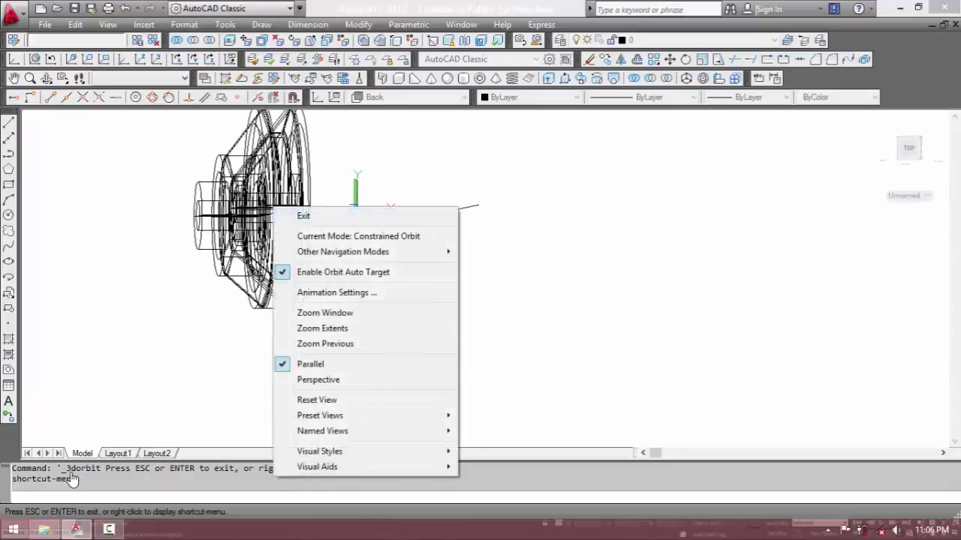
click(300, 214)
click(124, 118)
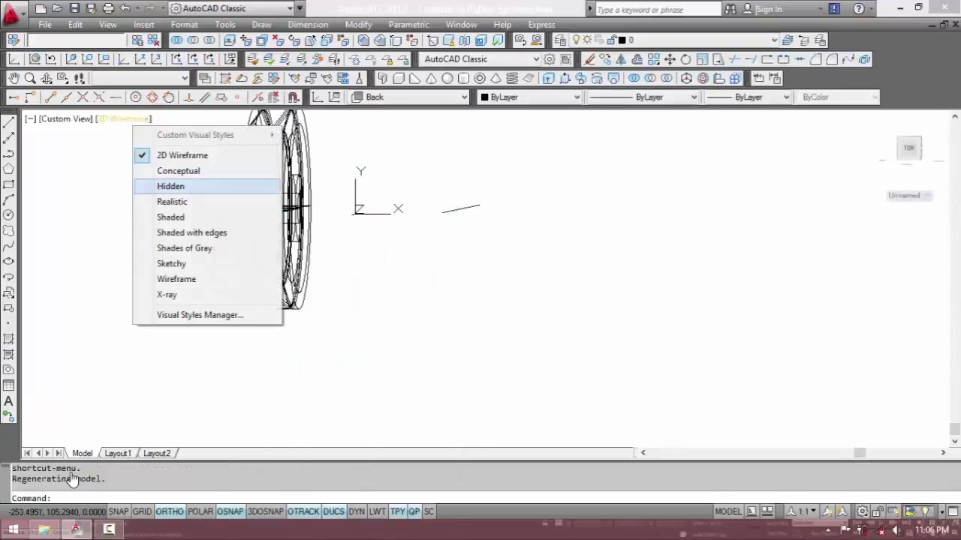
key(Down)
key(Return)
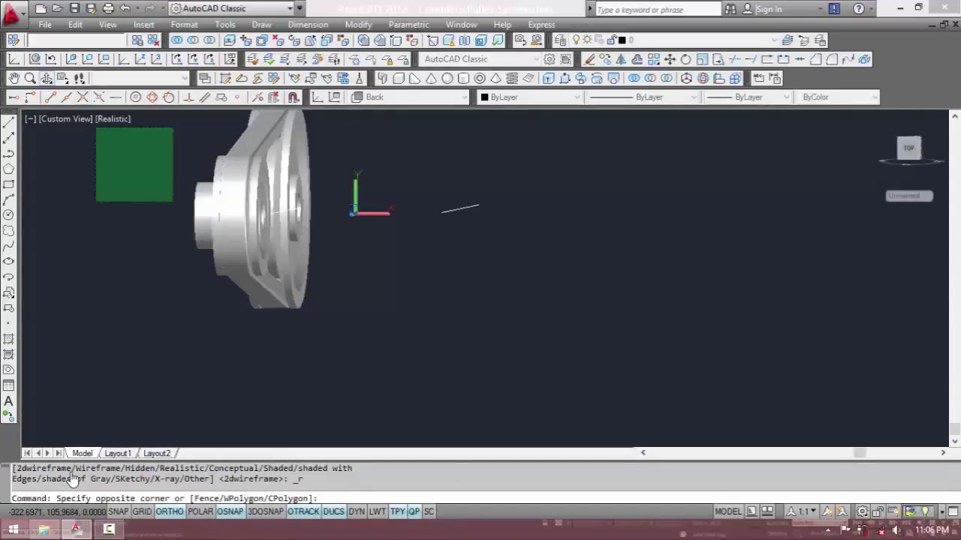
click(96, 159)
Orbit the shaded model until both pulleys and the belt are visible.
shift+middle_click(72, 478)
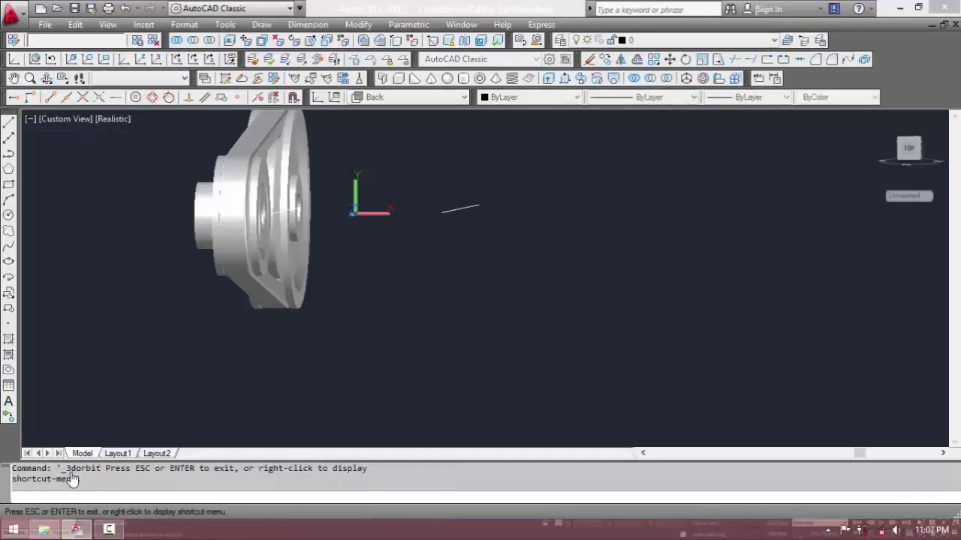
shift+middle_drag(71, 479, 72, 479)
right_click(189, 171)
click(220, 180)
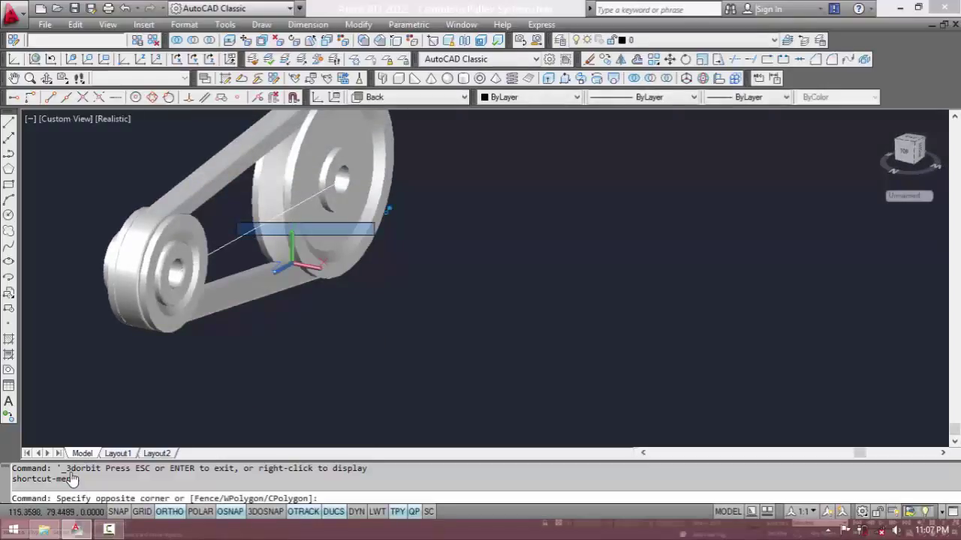
Delete the two construction lines through the pulley centres.
click(235, 240)
scroll(497, 276, up, 3)
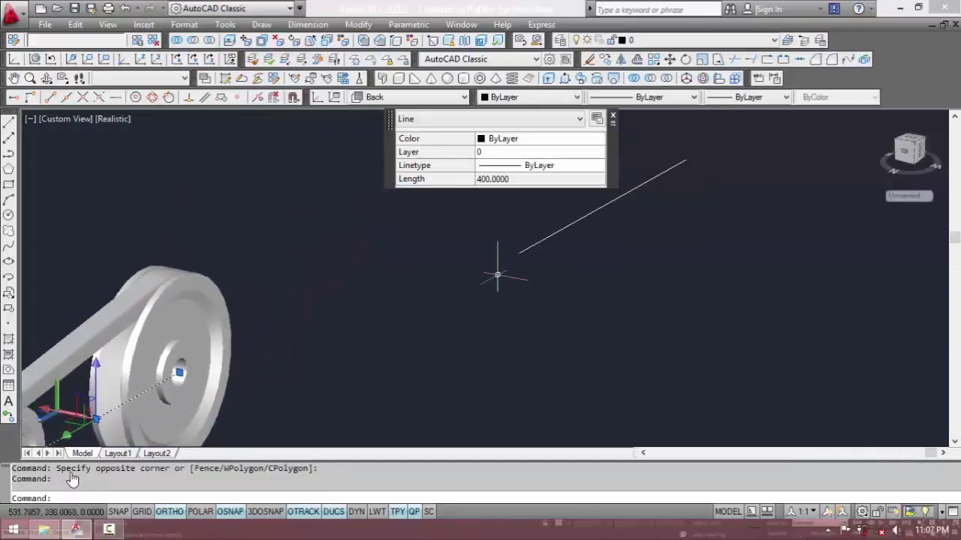
click(538, 242)
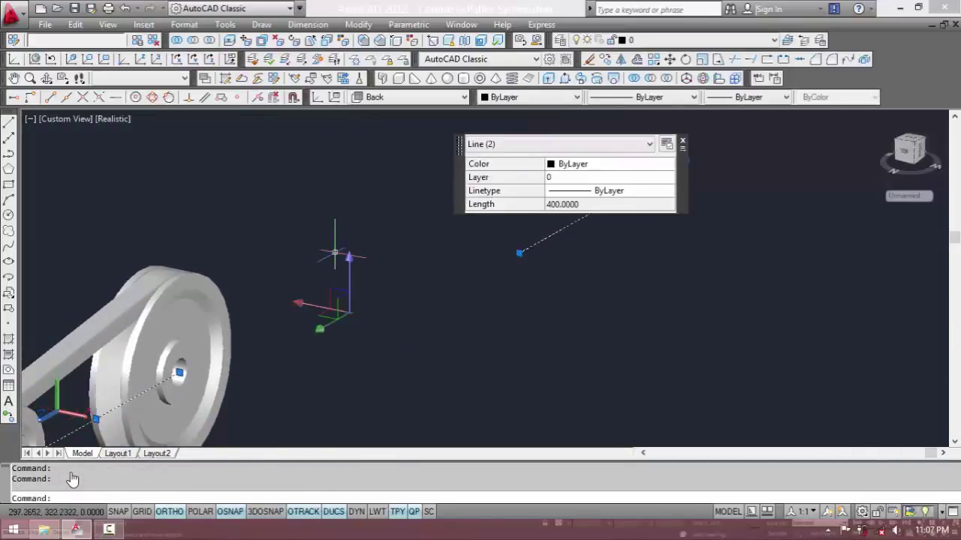
key(Delete)
middle_drag(155, 221, 265, 138)
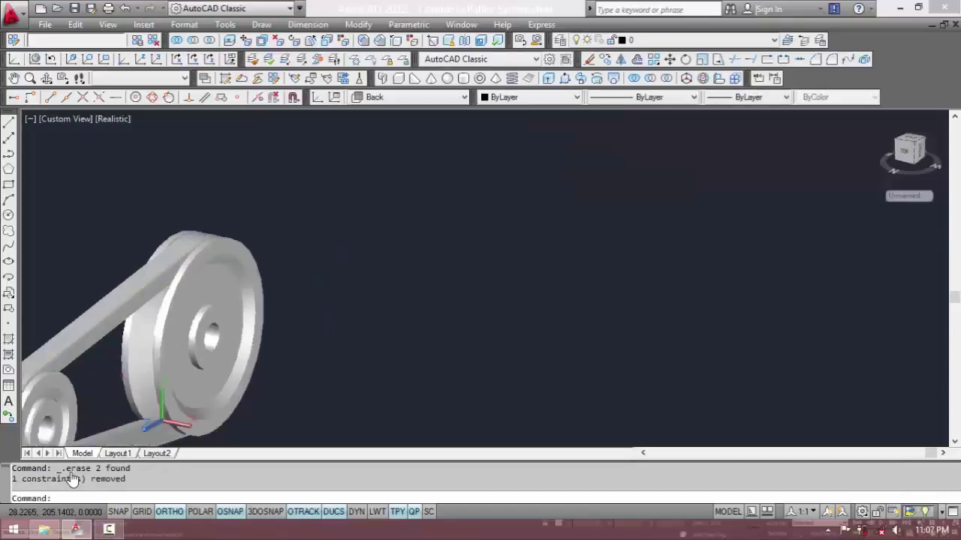
Switch to 2D Wireframe and delete the helper lines inside both pulleys.
click(113, 119)
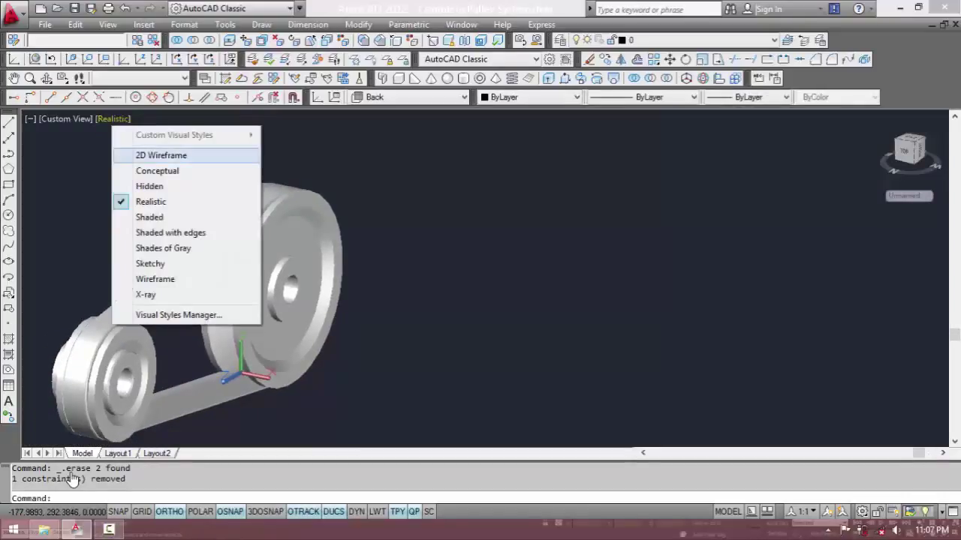
click(161, 155)
scroll(118, 361, up, 5)
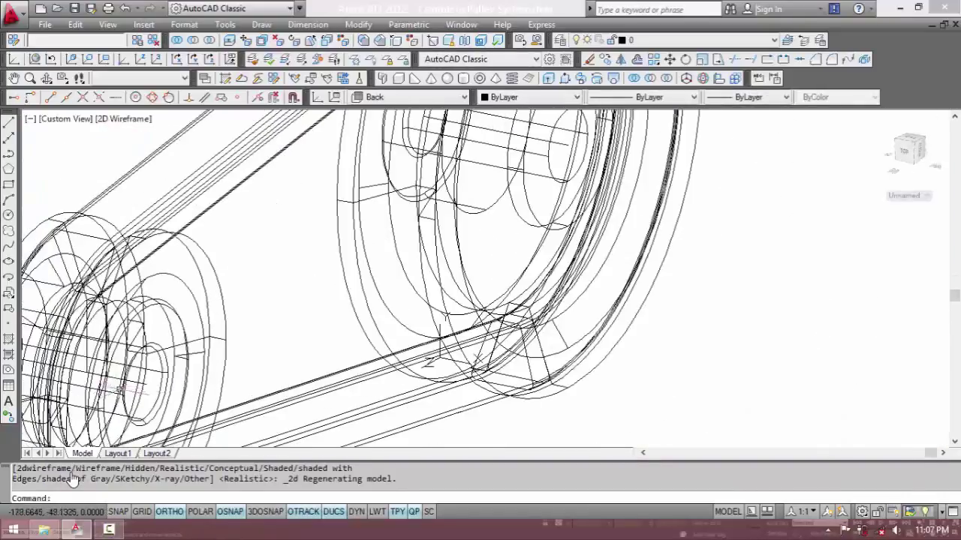
click(131, 382)
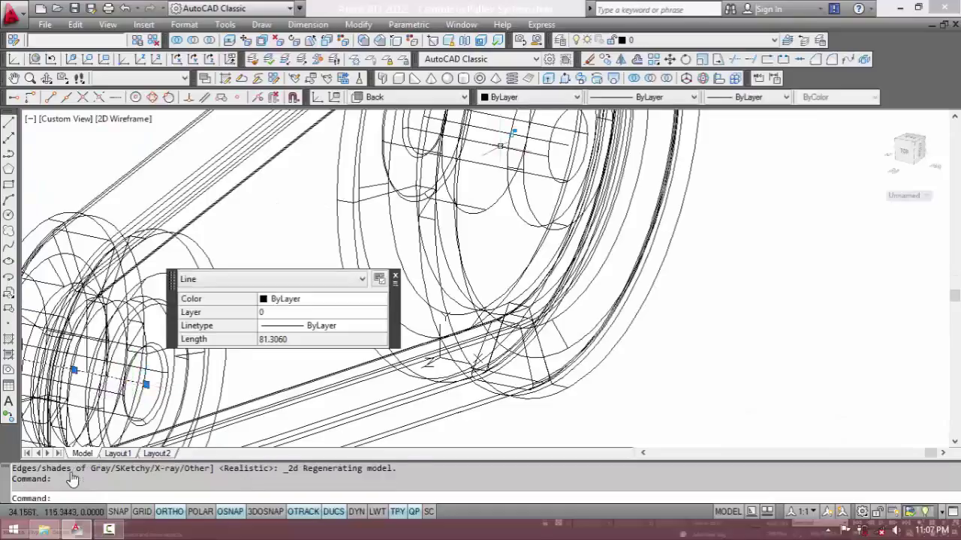
click(526, 136)
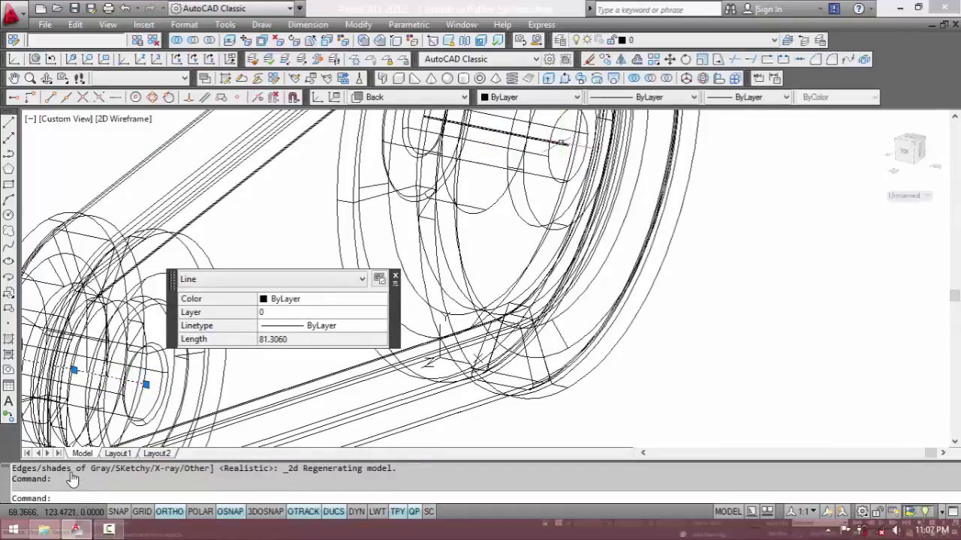
key(Delete)
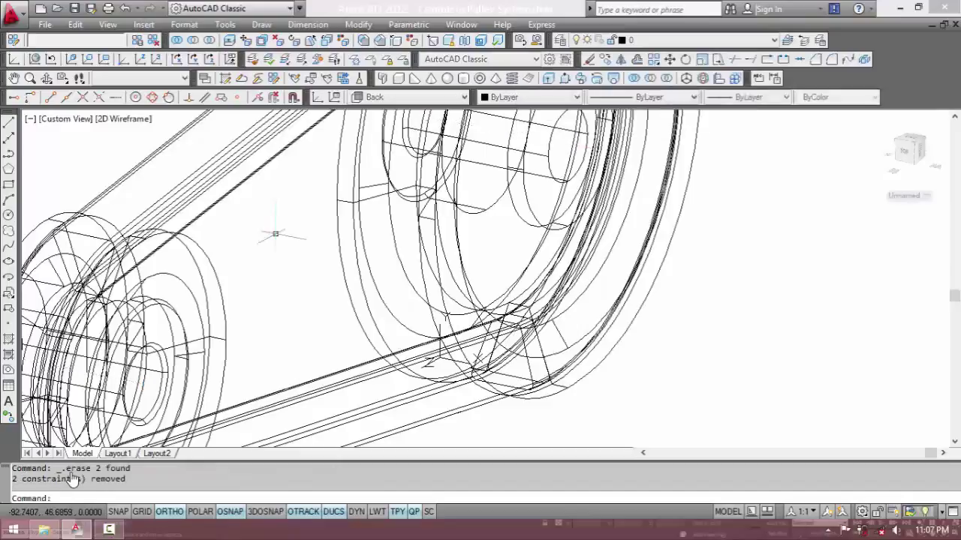
Orbit around the pulley hub, delete the two short helper lines, and zoom out.
middle_drag(68, 248, 180, 180)
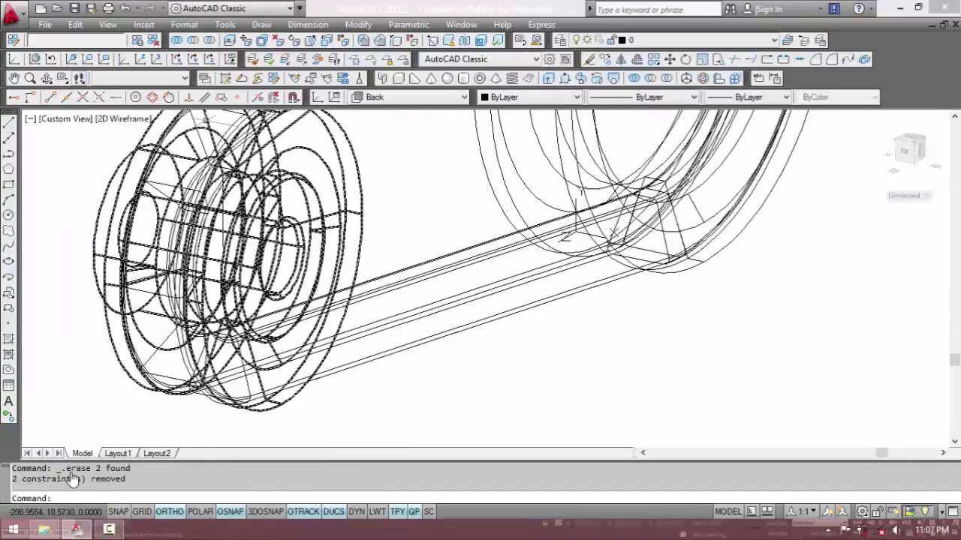
shift+middle_drag(226, 300, 150, 315)
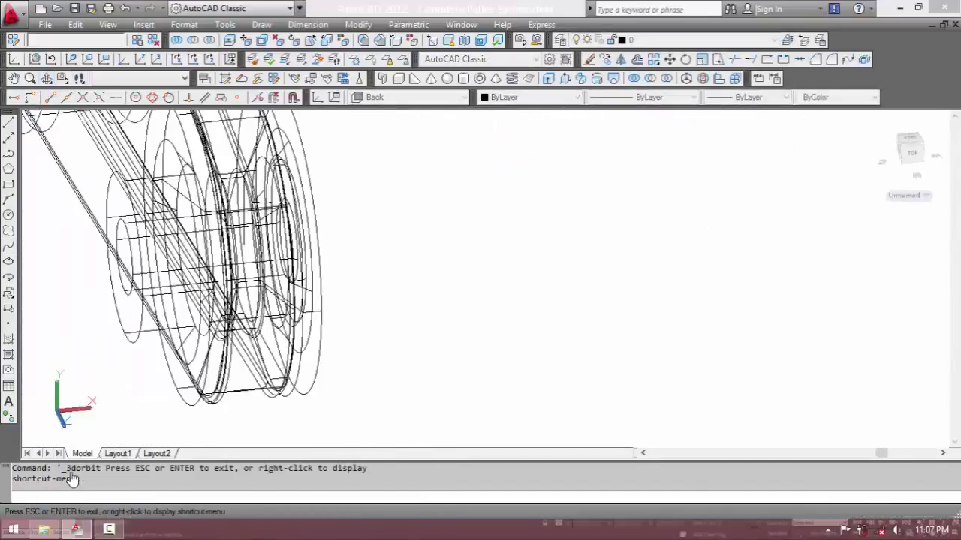
shift+middle_drag(225, 300, 196, 286)
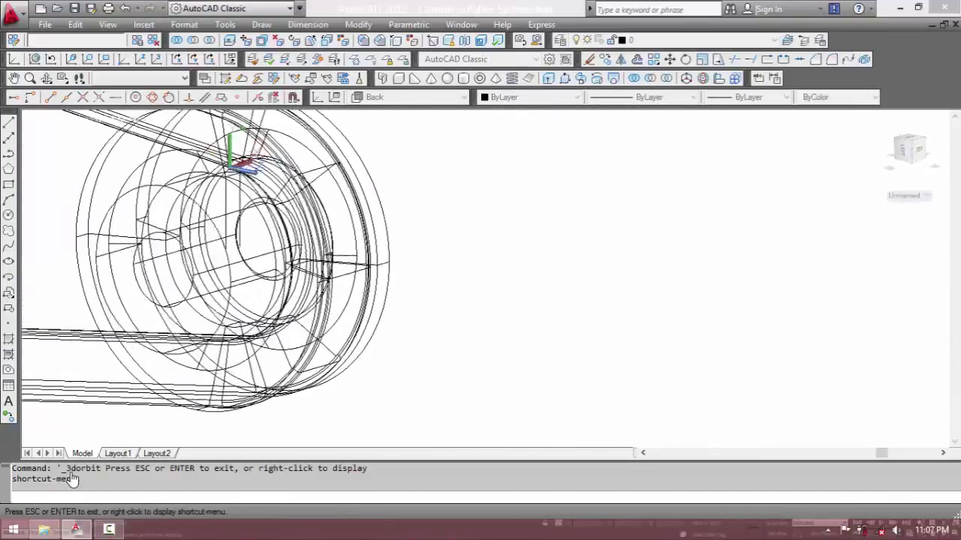
right_click(289, 176)
click(315, 186)
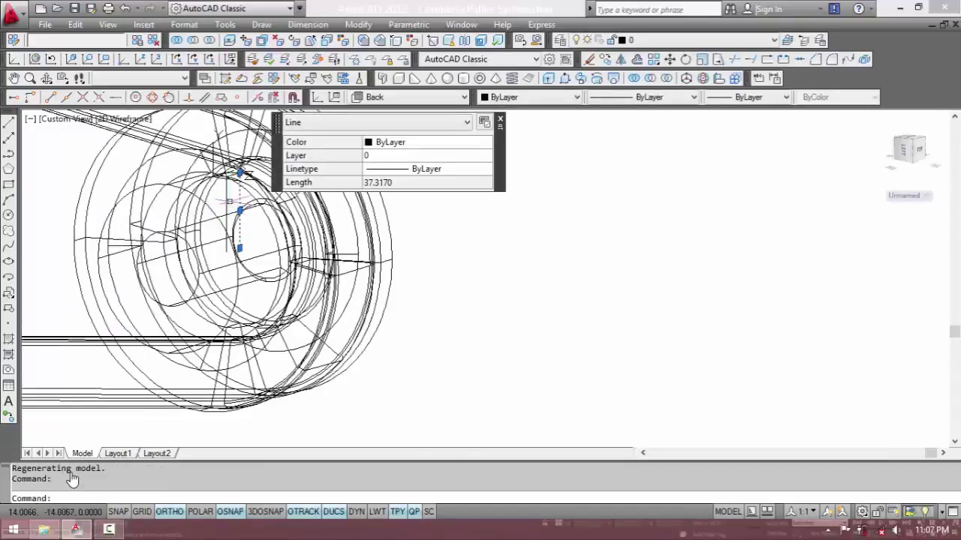
click(227, 197)
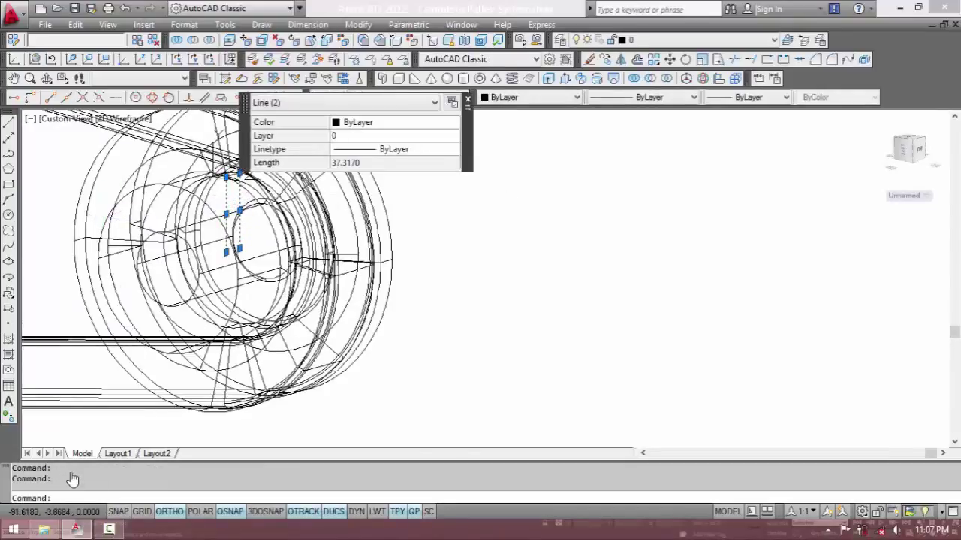
key(Delete)
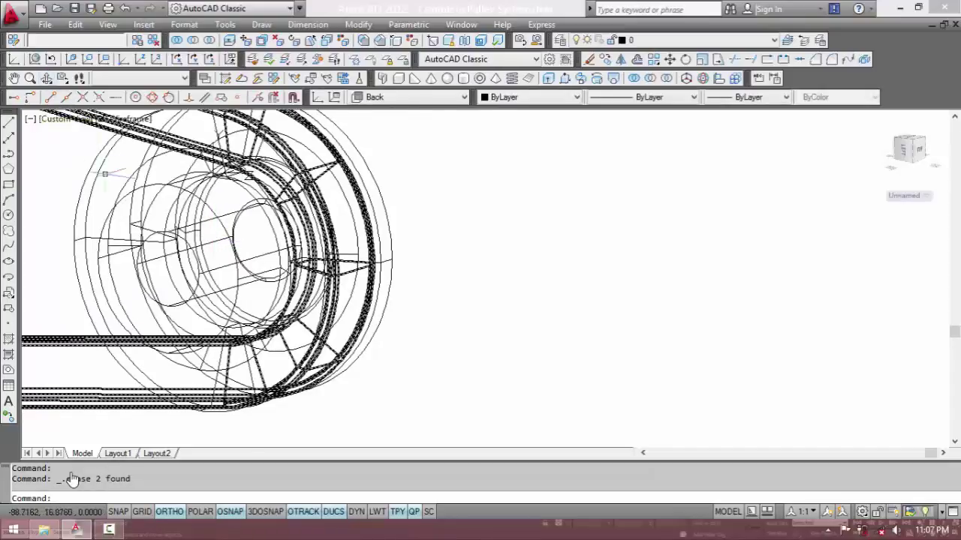
scroll(105, 174, down, 6)
Apply Realistic shading and orbit the assembly to an isometric-like angled view.
scroll(492, 278, up, 3)
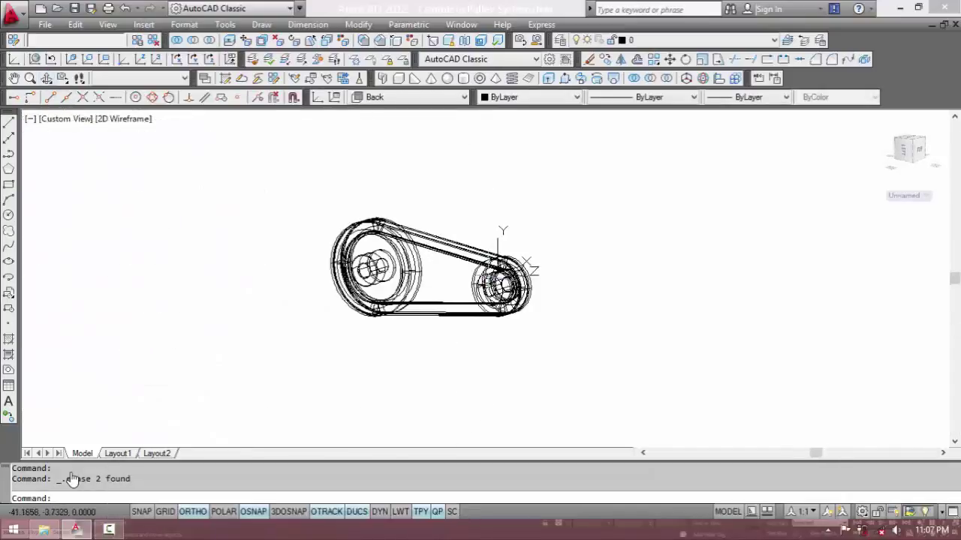
scroll(513, 279, up, 2)
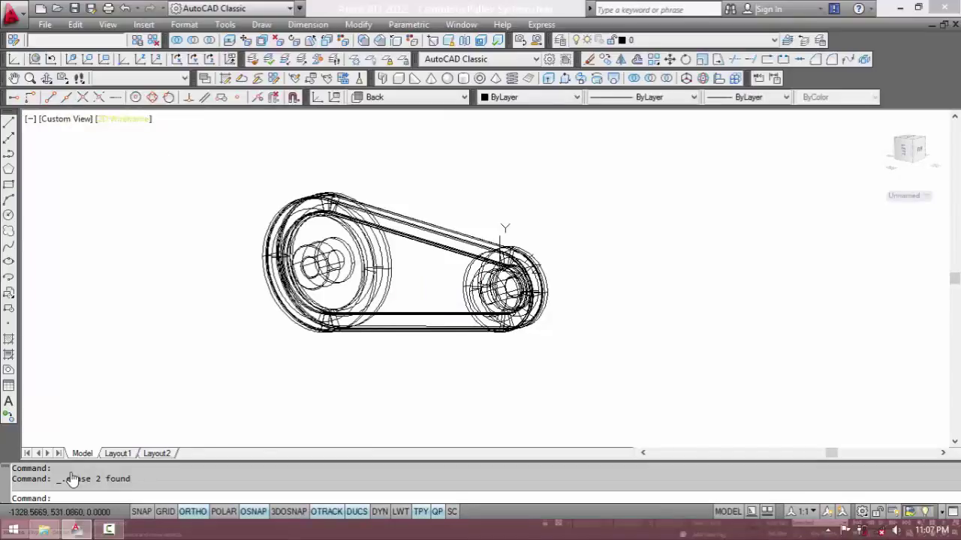
click(124, 119)
click(175, 203)
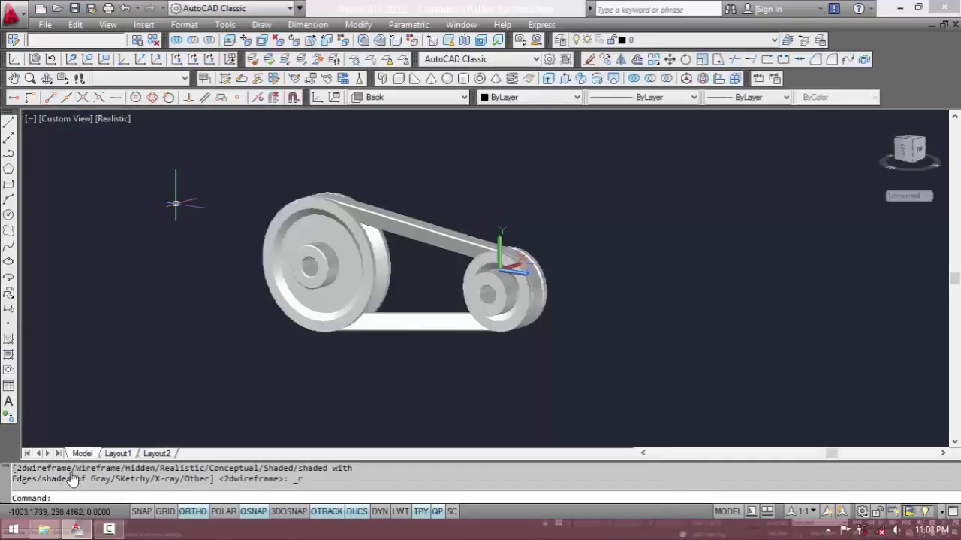
shift+middle_click(175, 203)
shift+middle_drag(73, 478, 73, 479)
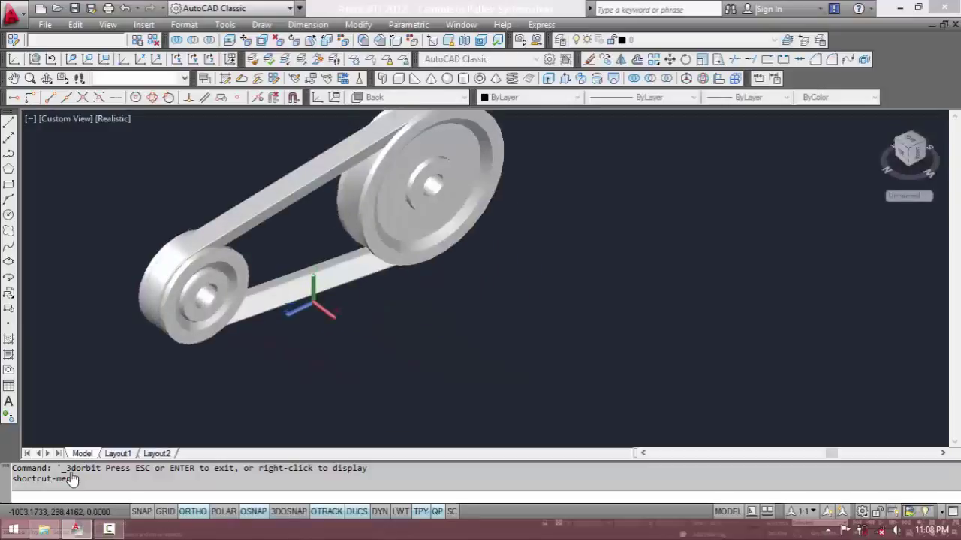
right_click(197, 182)
click(218, 188)
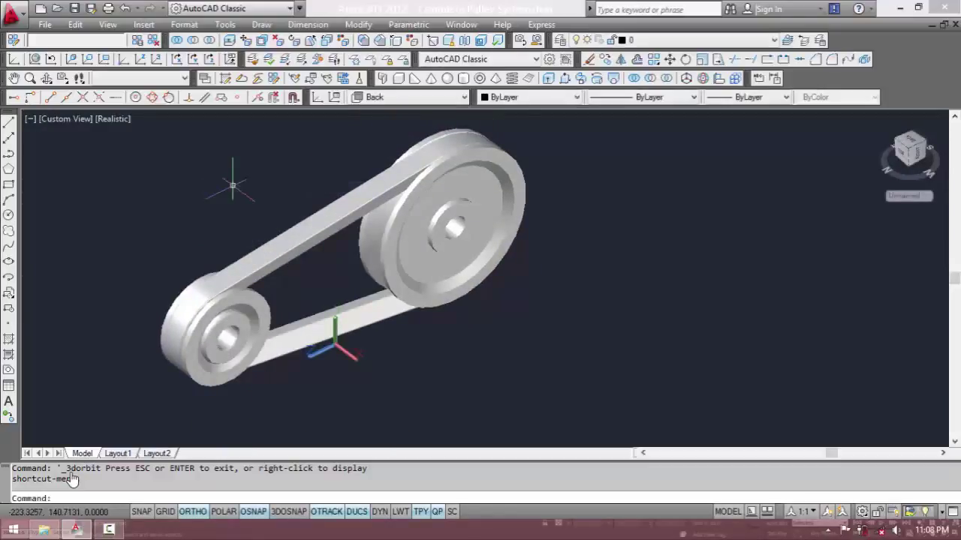
Run MATERIALS to open the Materials Browser listing the Metallic Paint materials.
scroll(233, 185, up, 2)
text(mater)
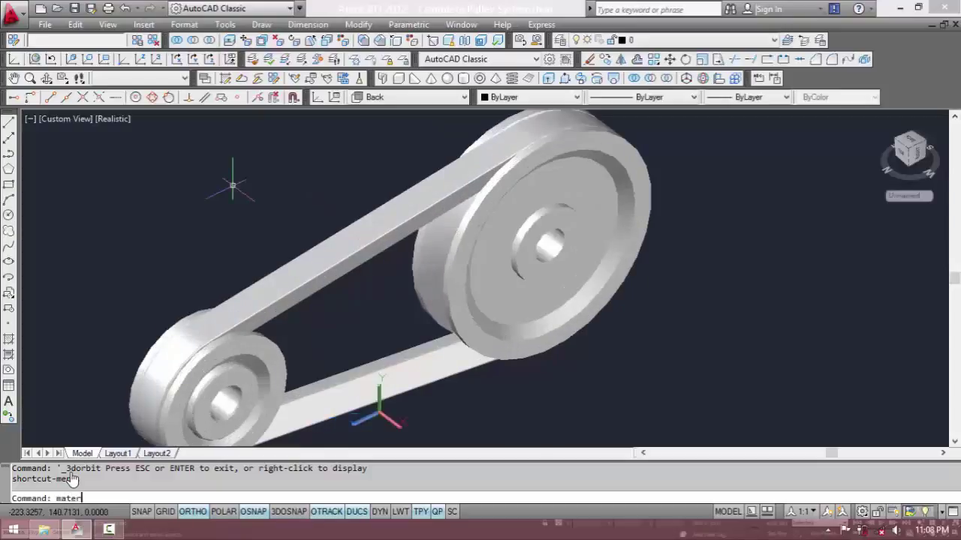
text(ials)
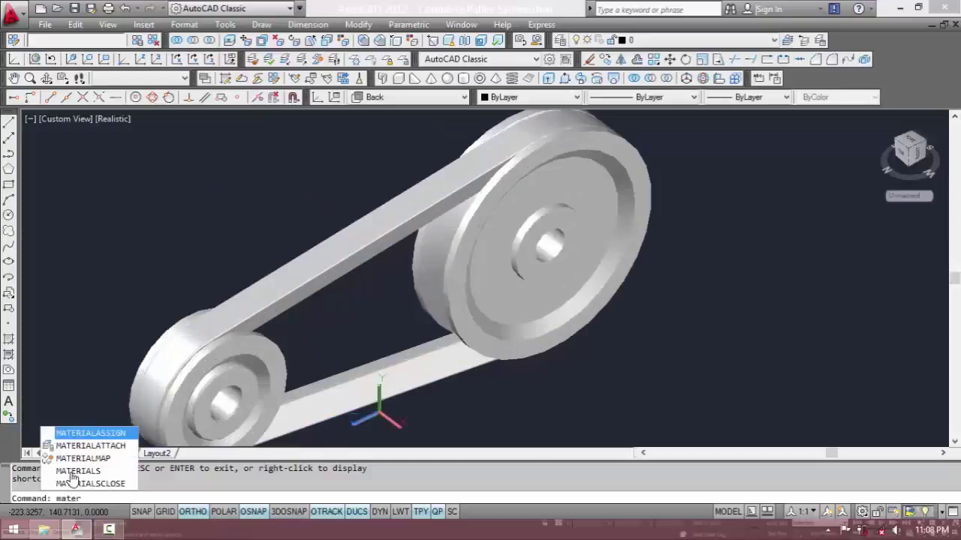
key(Return)
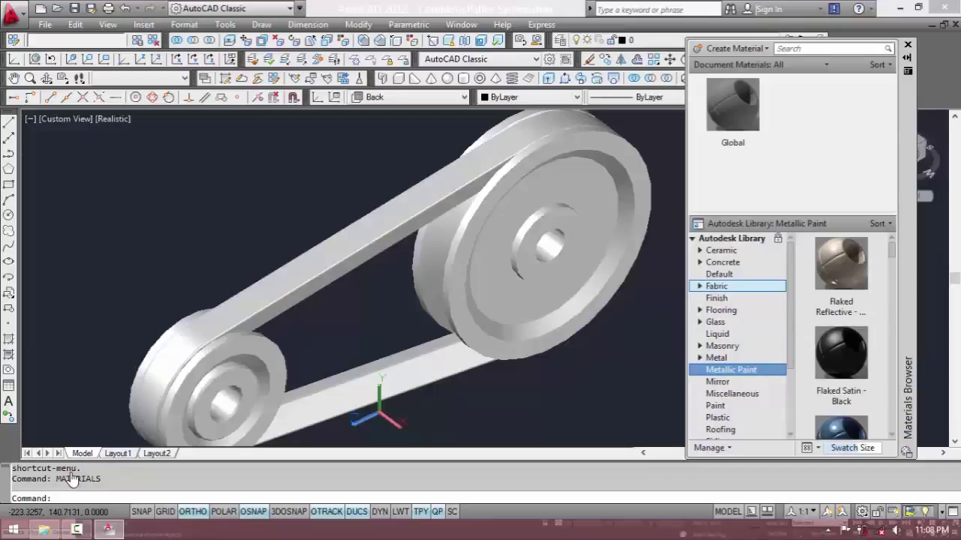
Show the Fabric materials and scroll down to Stripes - Black.
click(716, 286)
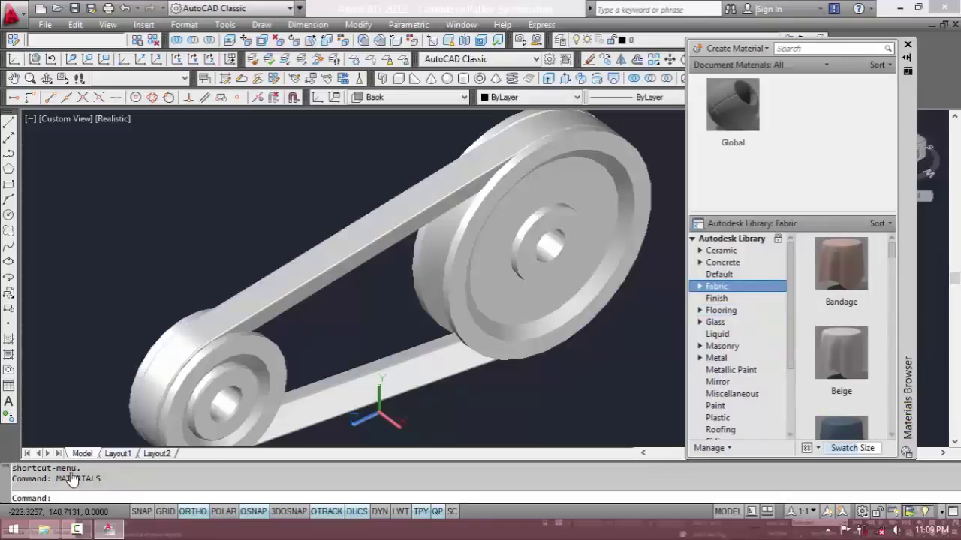
scroll(71, 478, down, 2)
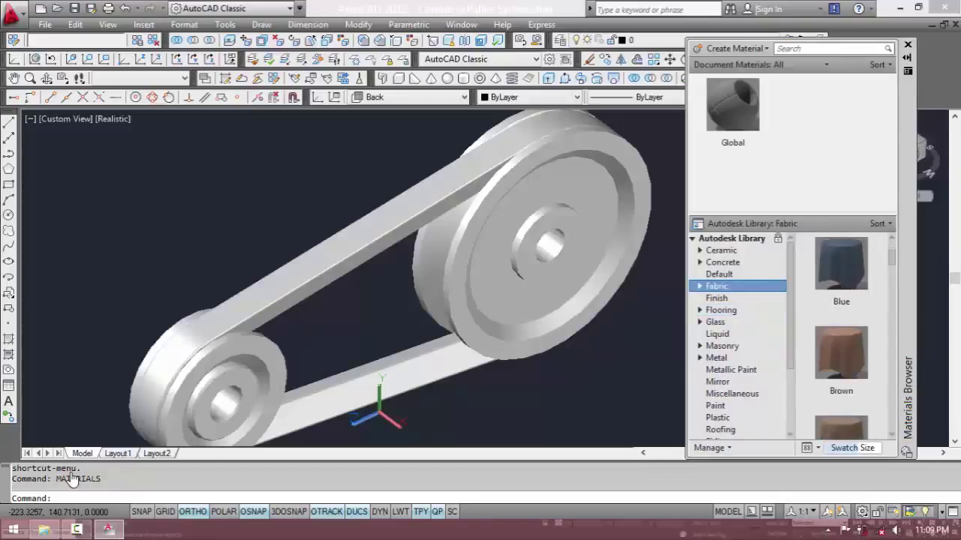
scroll(71, 478, down, 2)
scroll(72, 479, down, 2)
scroll(71, 479, down, 2)
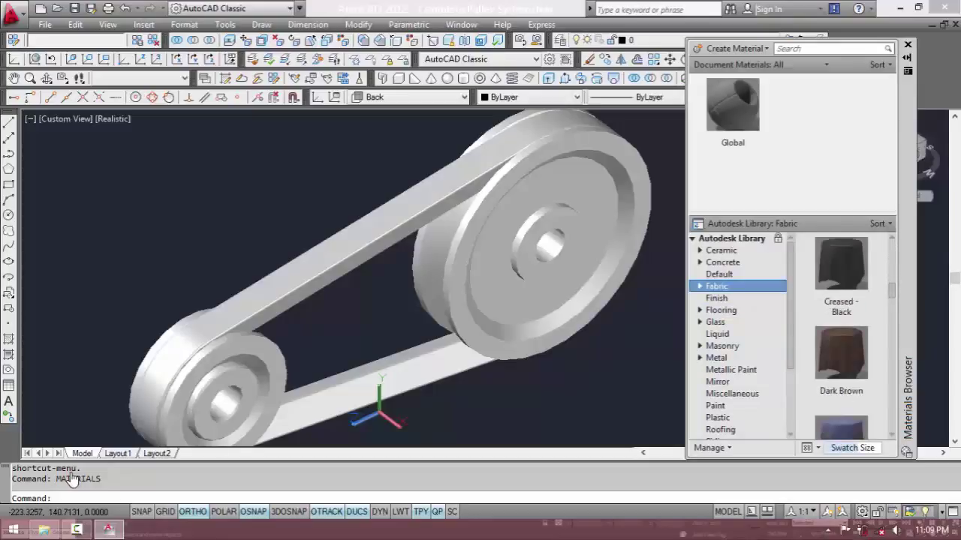
scroll(71, 479, down, 1)
scroll(72, 479, down, 1)
scroll(72, 479, down, 1)
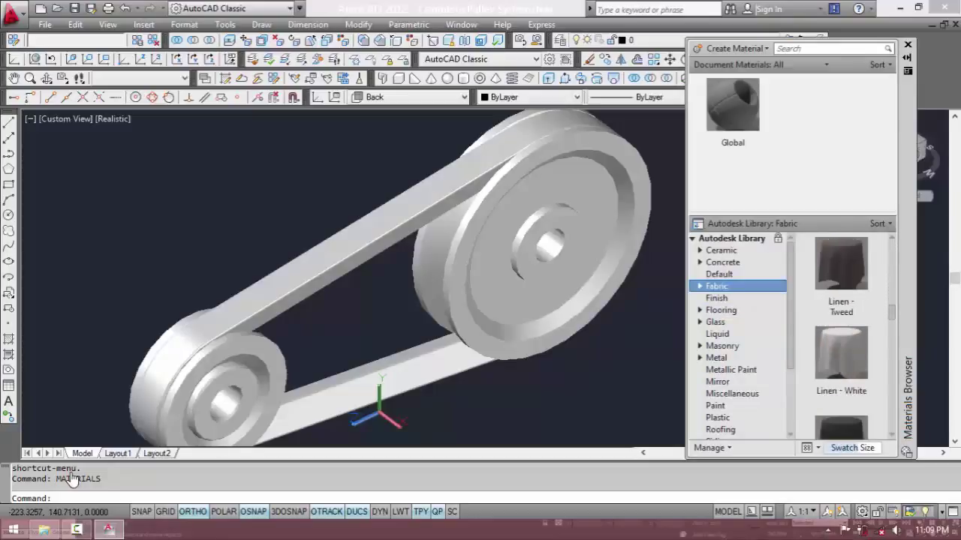
scroll(72, 479, down, 1)
scroll(71, 479, down, 1)
scroll(72, 478, down, 2)
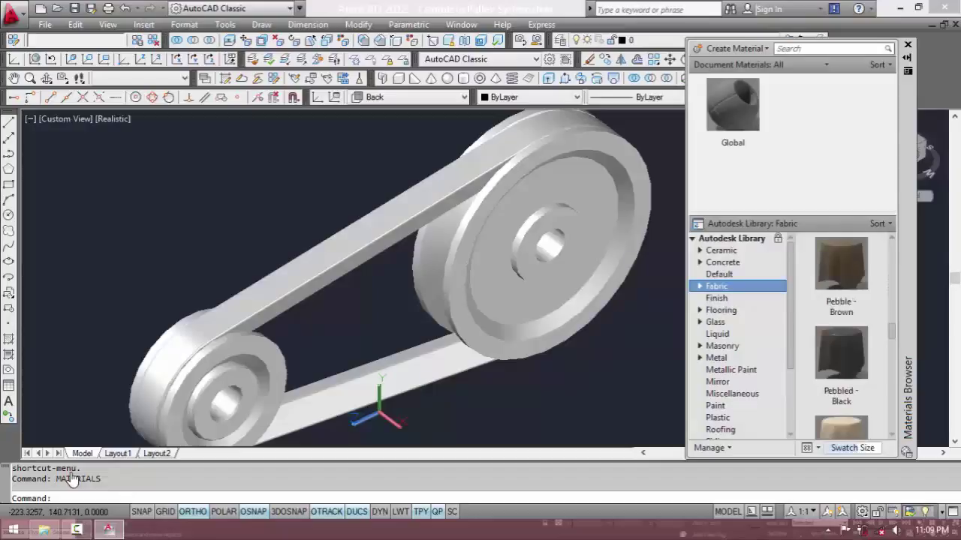
scroll(71, 479, down, 1)
scroll(71, 479, down, 1)
scroll(71, 478, down, 1)
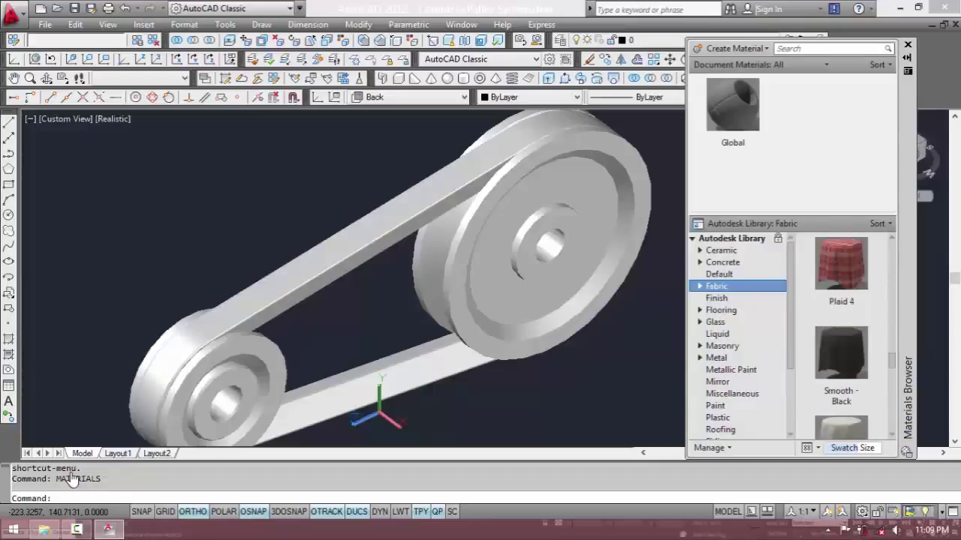
scroll(72, 479, down, 1)
scroll(71, 479, down, 1)
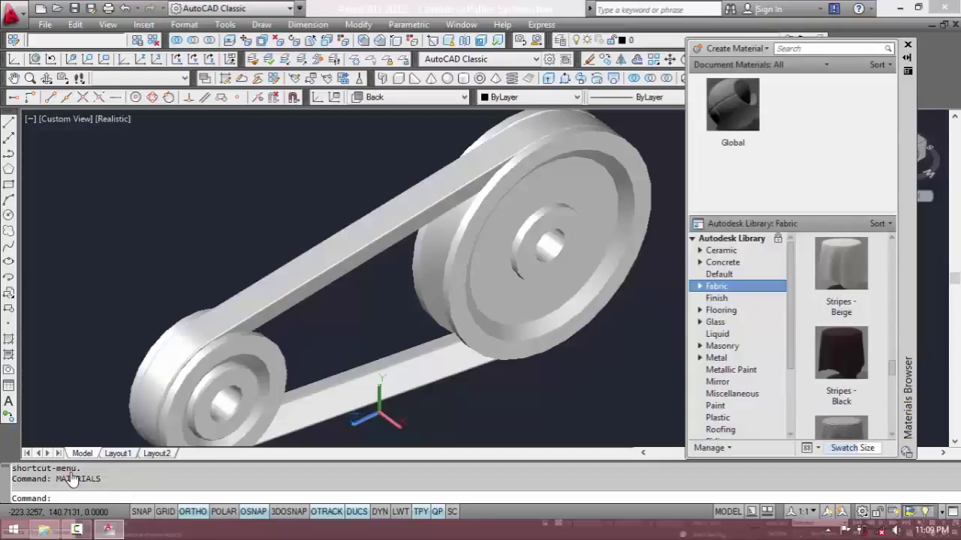
scroll(72, 479, down, 1)
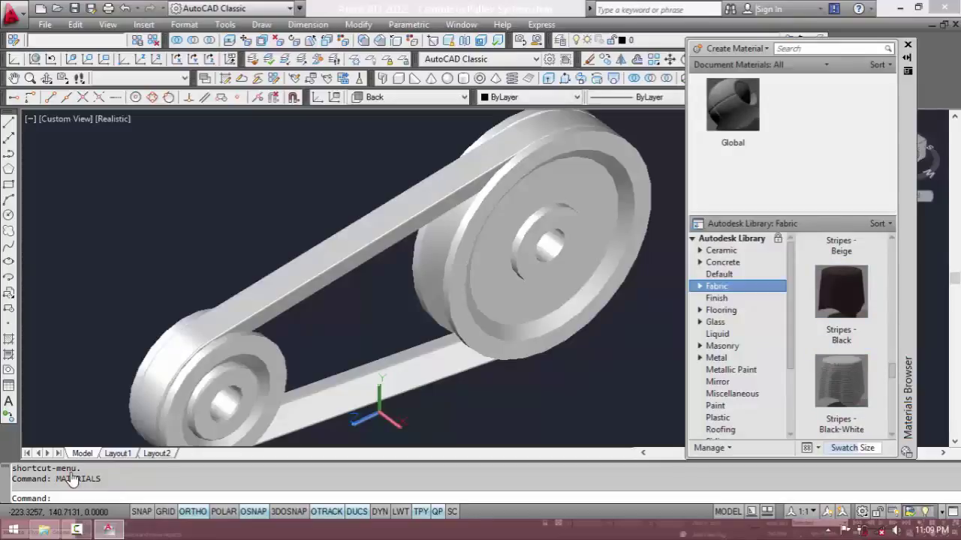
Apply Stripes - Black to the belt, then deselect it.
click(315, 255)
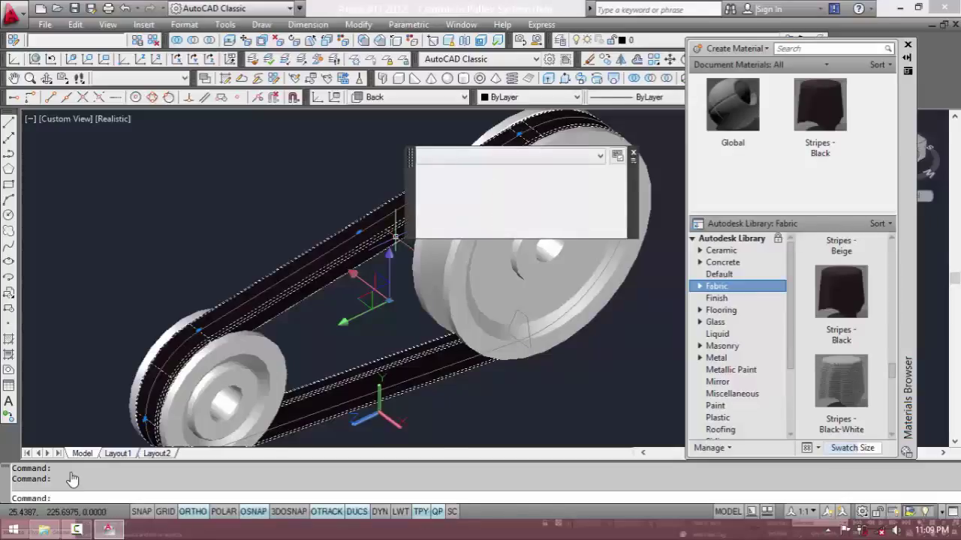
key(Escape)
scroll(383, 225, down, 4)
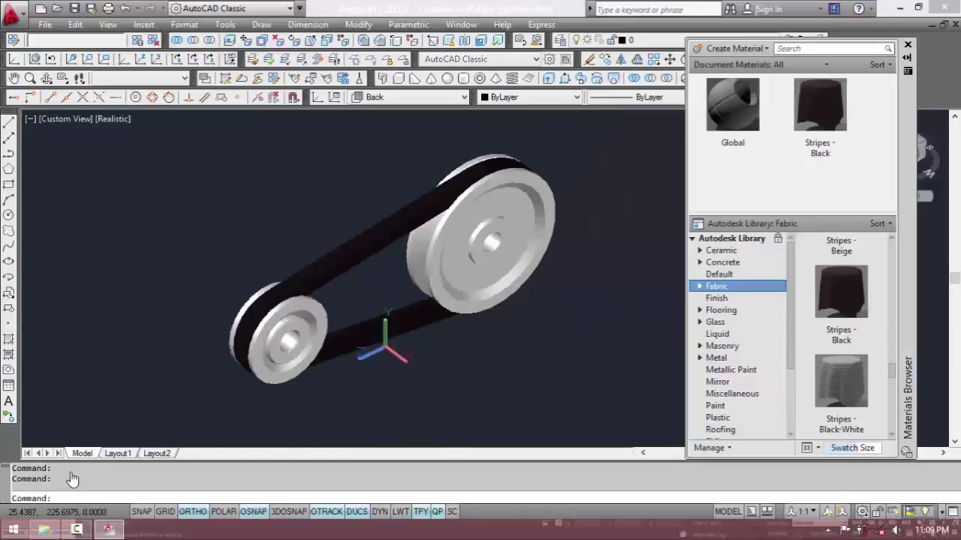
scroll(381, 214, up, 2)
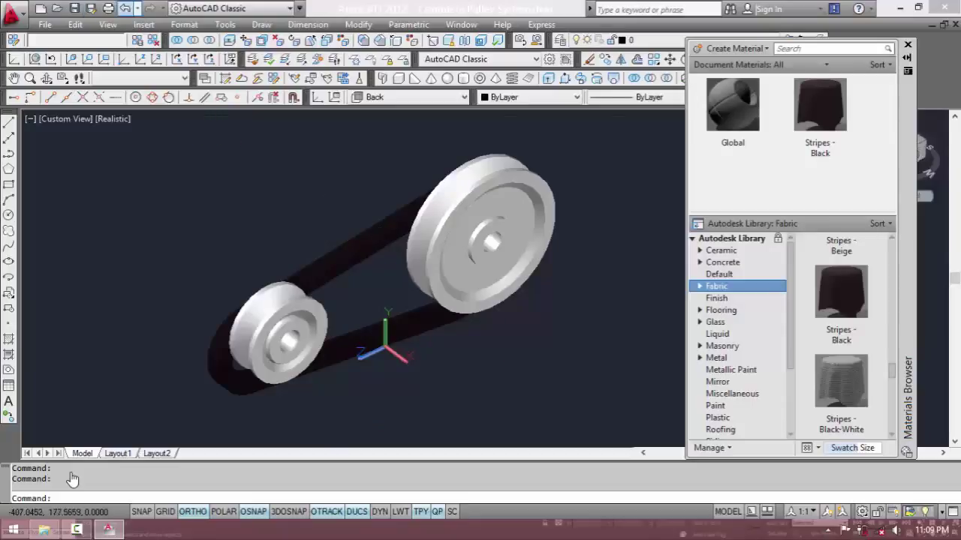
Restore the view, shift the pulleys up-left, and browse the Metallic Paint materials.
click(125, 9)
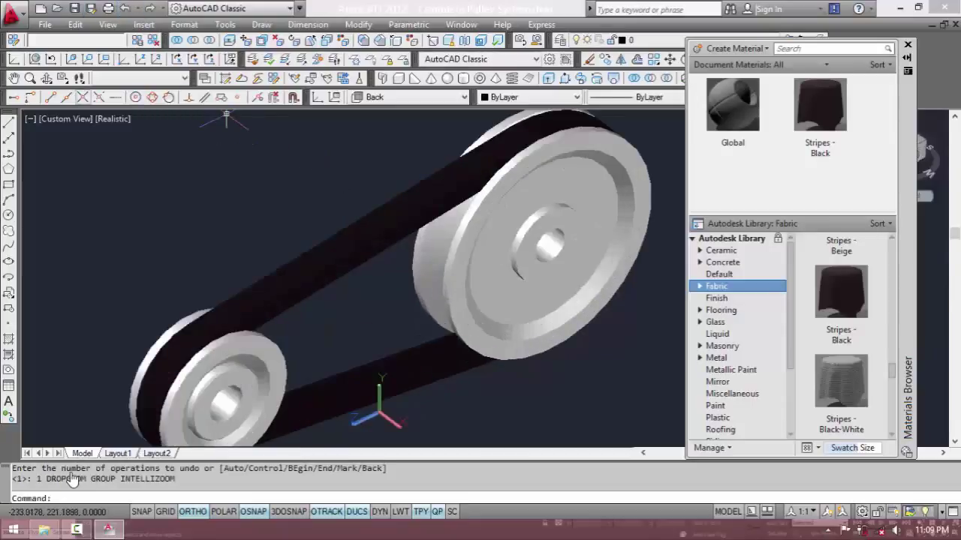
middle_drag(390, 285, 353, 210)
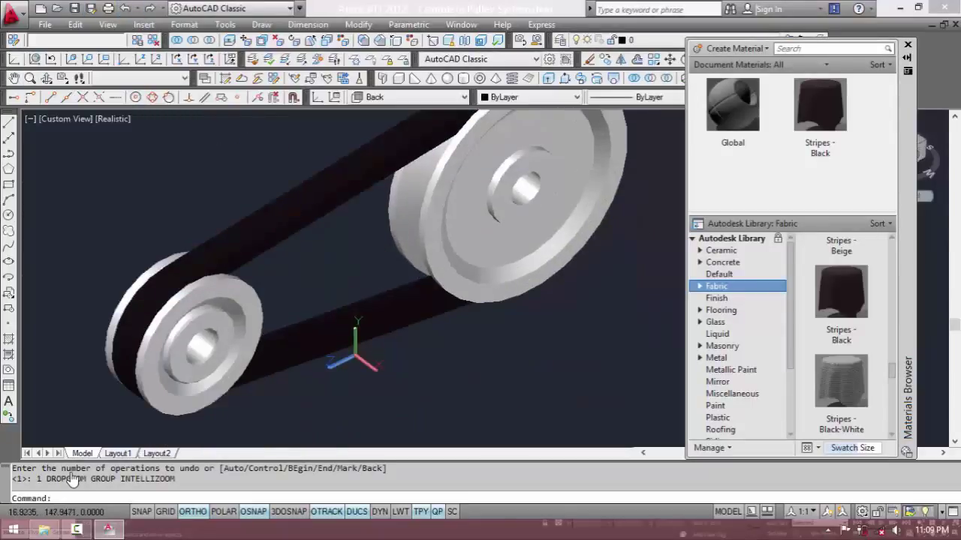
click(731, 369)
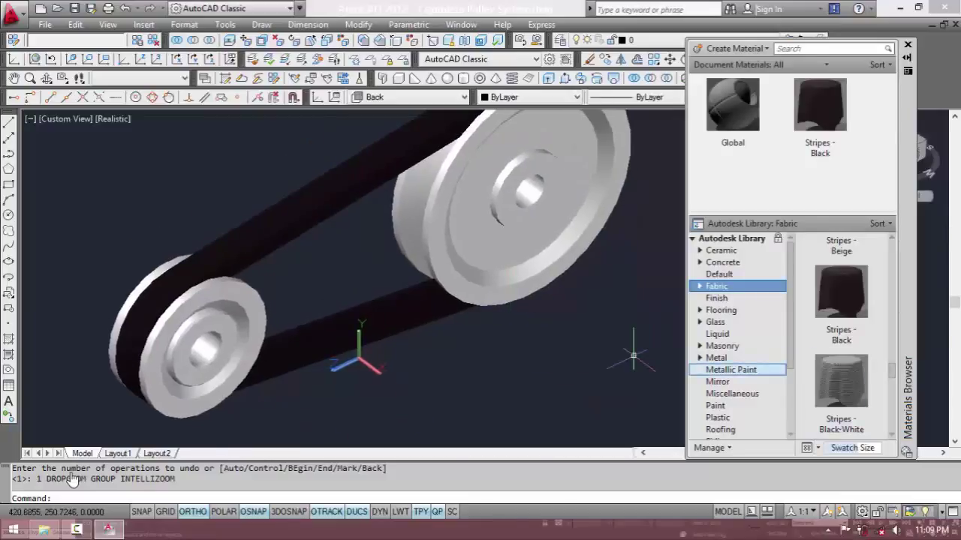
scroll(841, 338, down, 2)
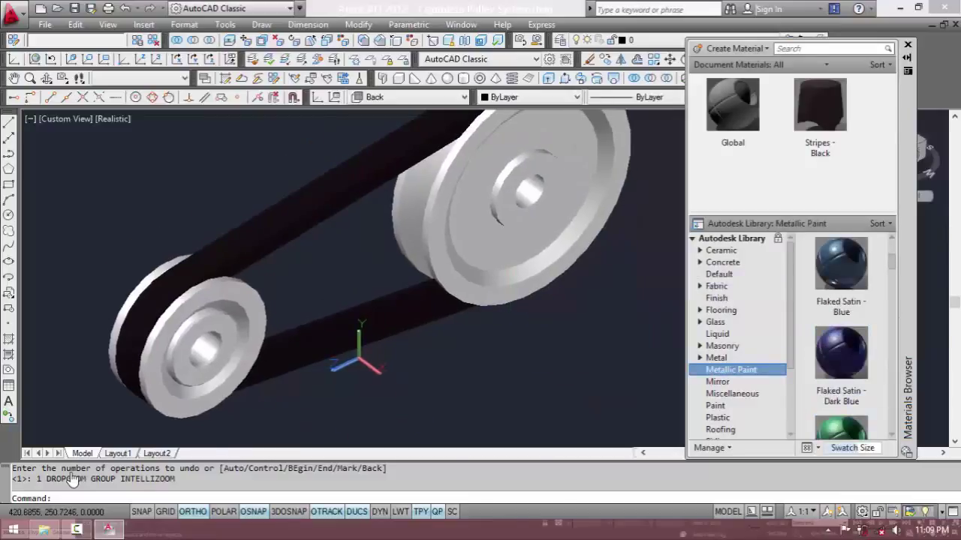
scroll(841, 338, down, 2)
scroll(841, 338, down, 1)
scroll(841, 337, down, 1)
scroll(840, 338, down, 1)
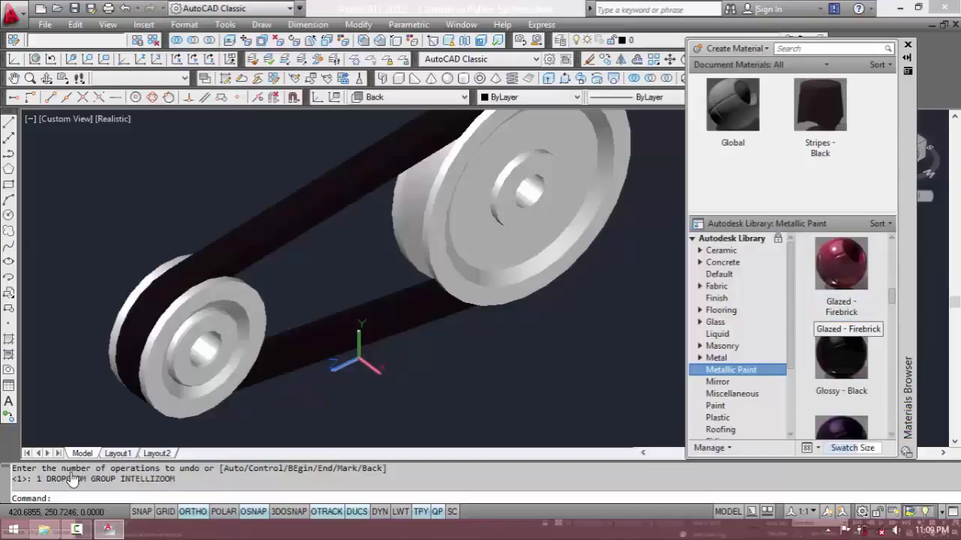
scroll(841, 338, up, 1)
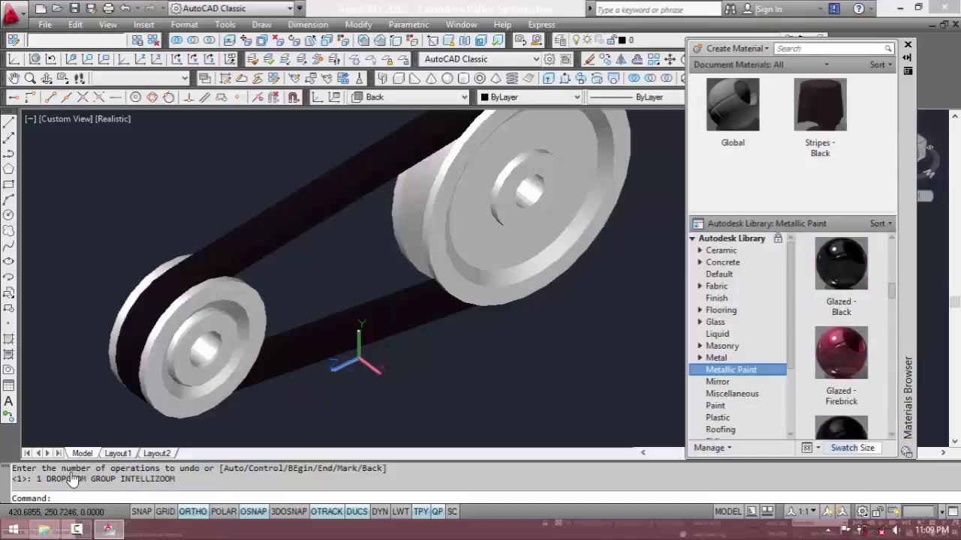
Paint the large and small pulleys with Flaked Satin - Dark Blue.
click(501, 171)
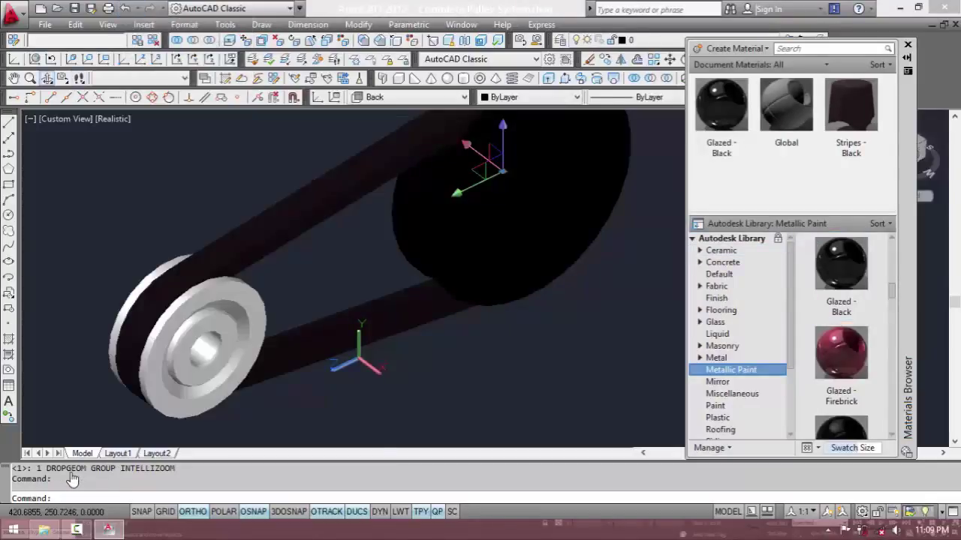
click(47, 78)
drag(375, 300, 420, 315)
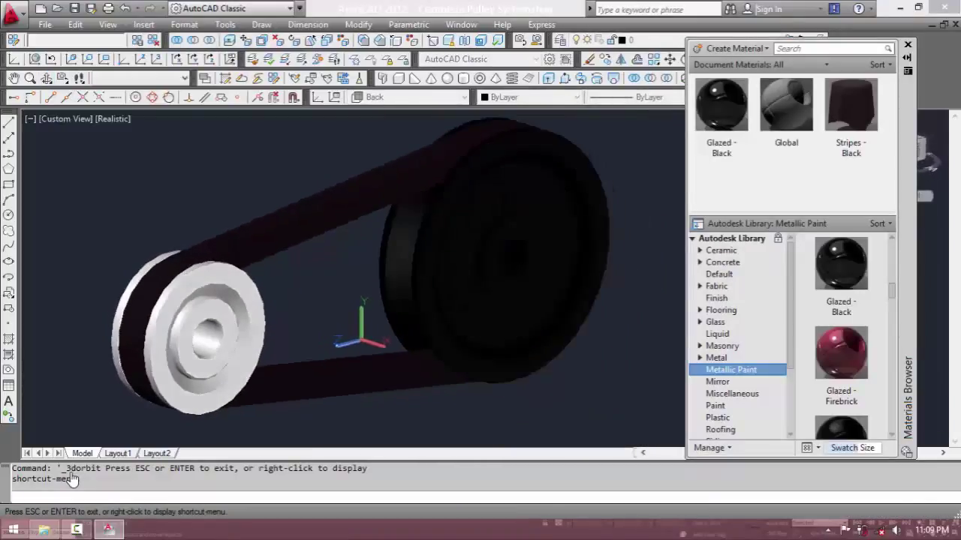
key(Escape)
key(ctrl+z)
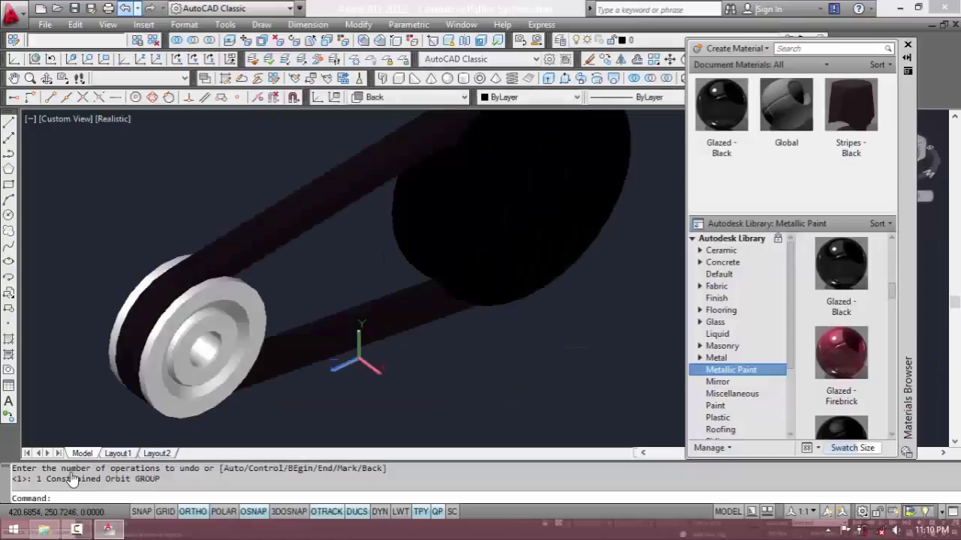
key(ctrl+z)
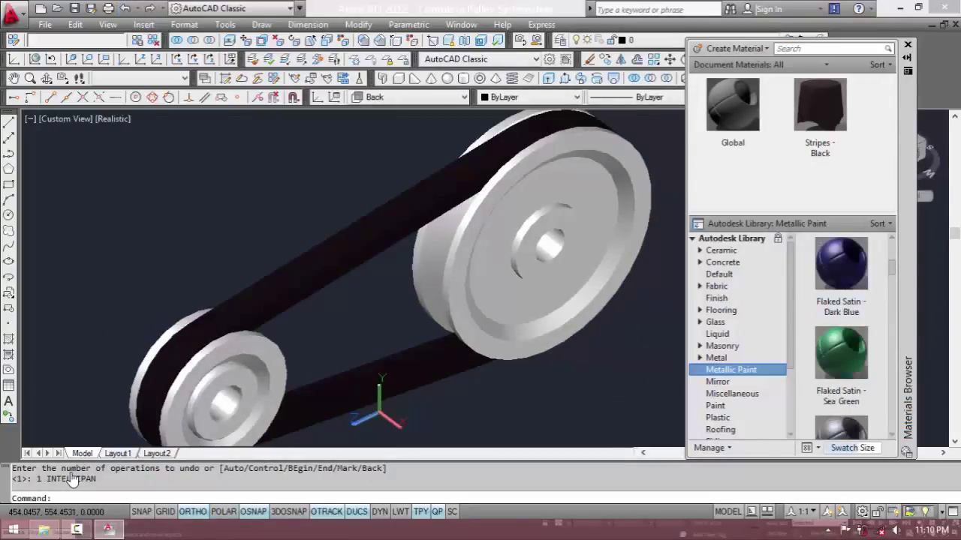
drag(841, 263, 526, 247)
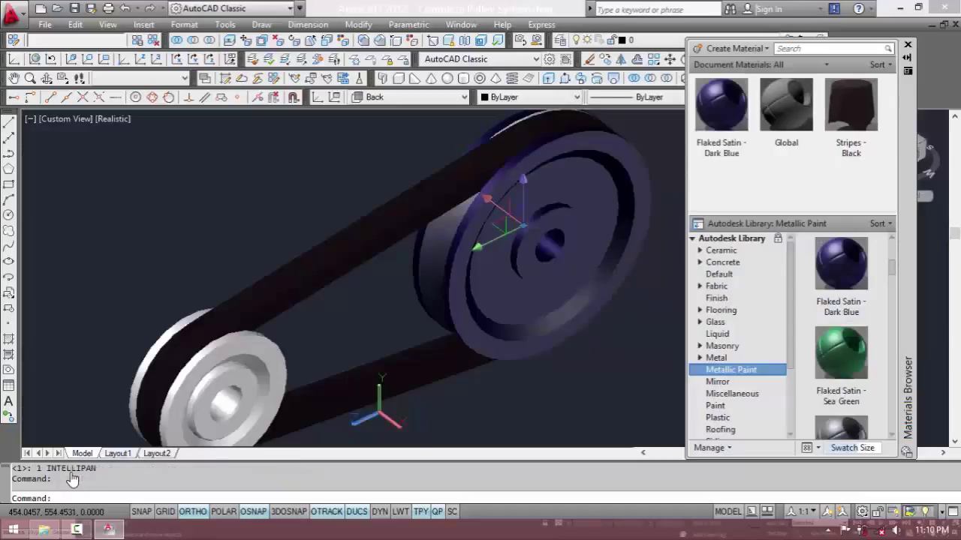
drag(840, 263, 218, 390)
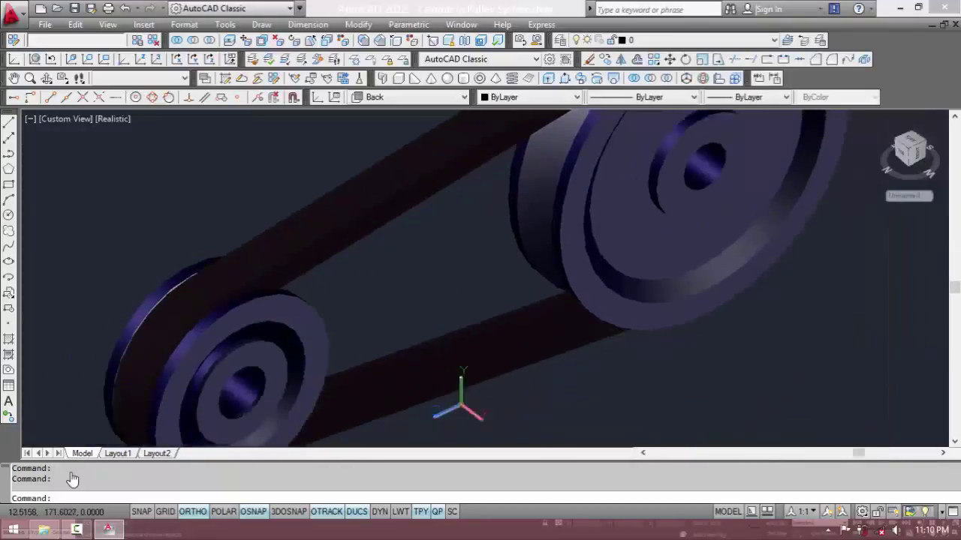
Orbit the model briefly, then exit 3D Orbit.
scroll(576, 118, down, 5)
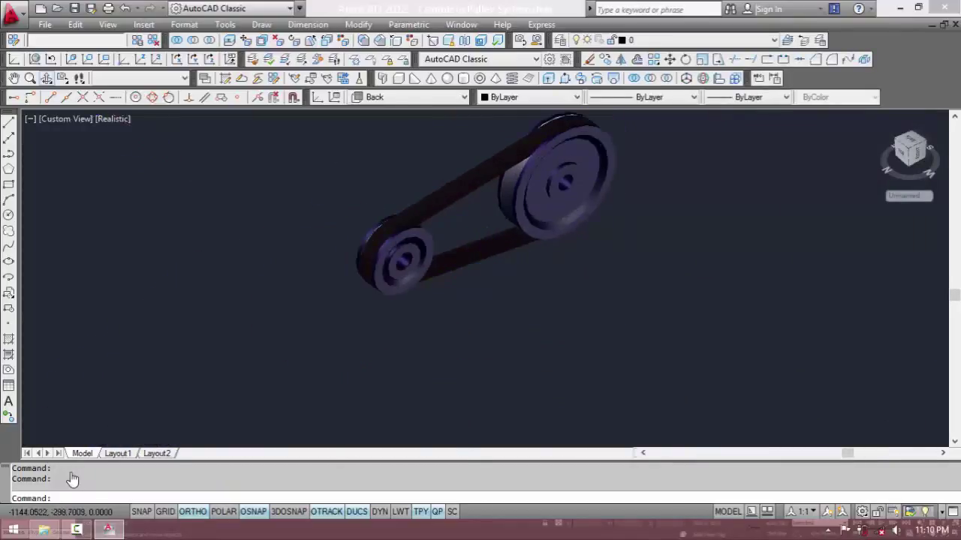
shift+middle_drag(72, 479, 73, 478)
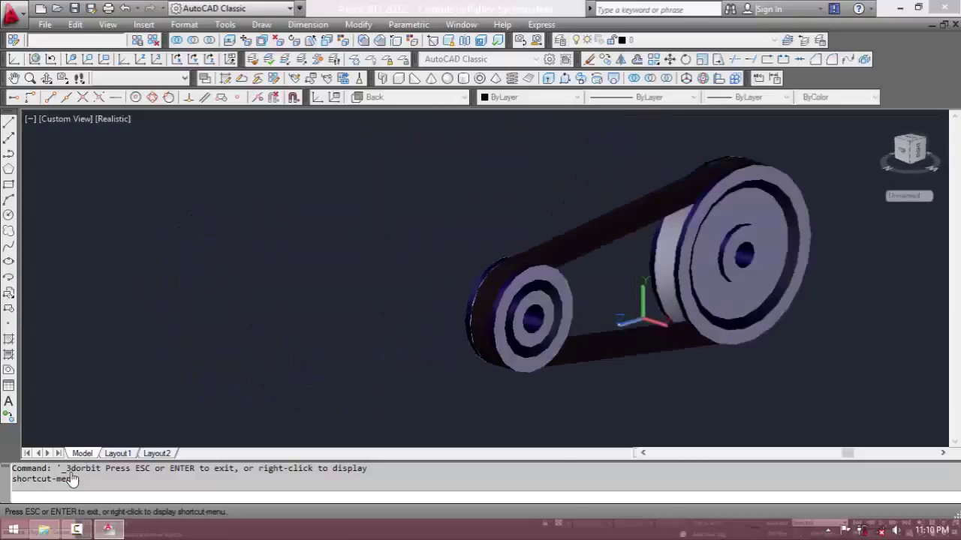
right_click(455, 184)
click(487, 193)
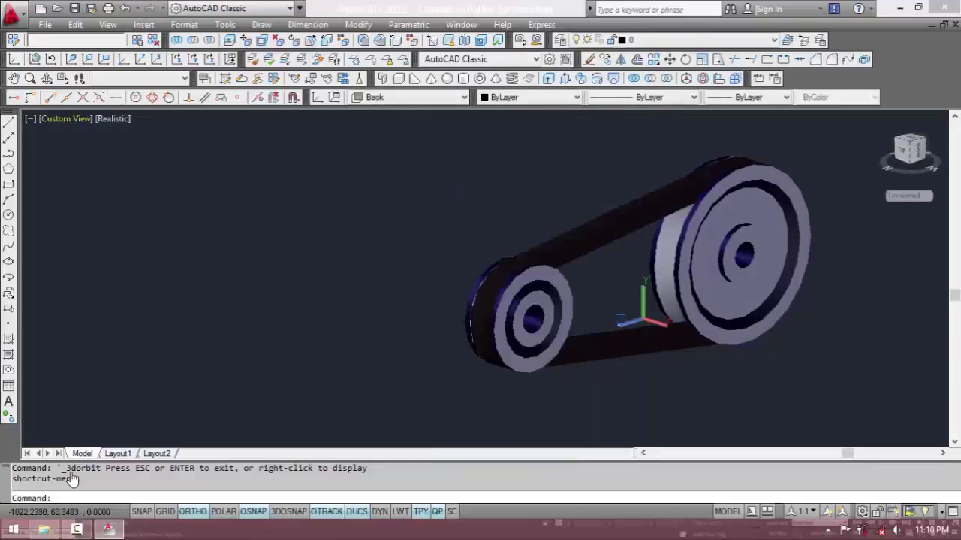
Switch through the Back and SW Isometric views, ending on NW Isometric.
click(65, 118)
click(97, 231)
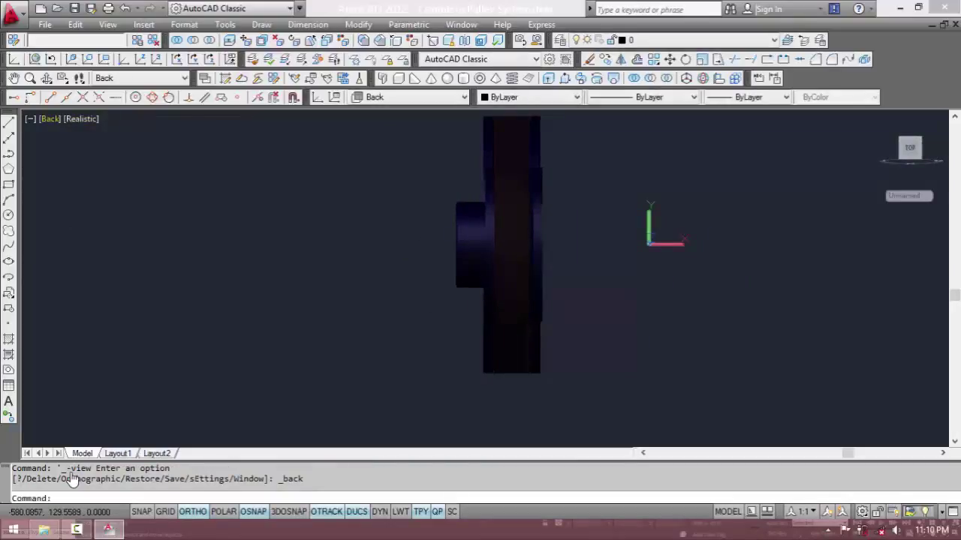
click(50, 118)
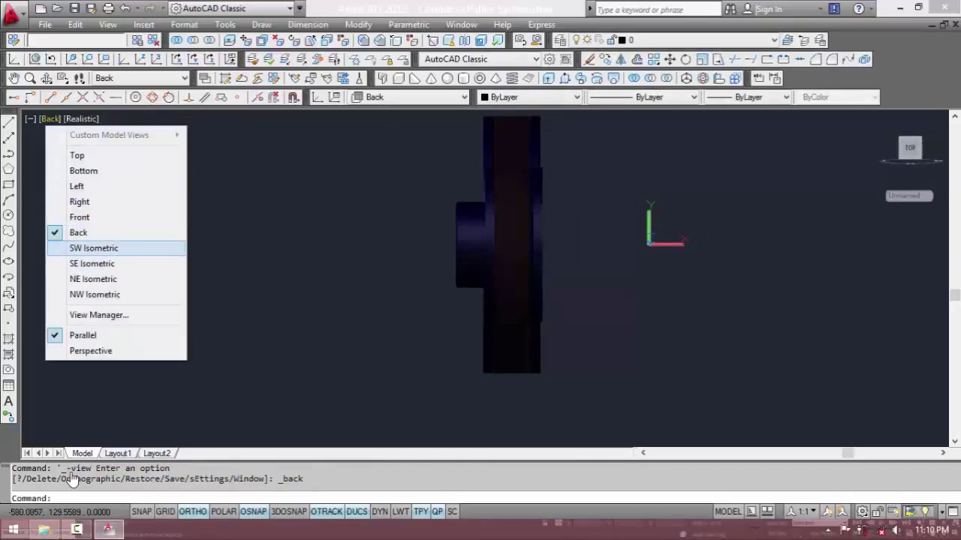
click(94, 248)
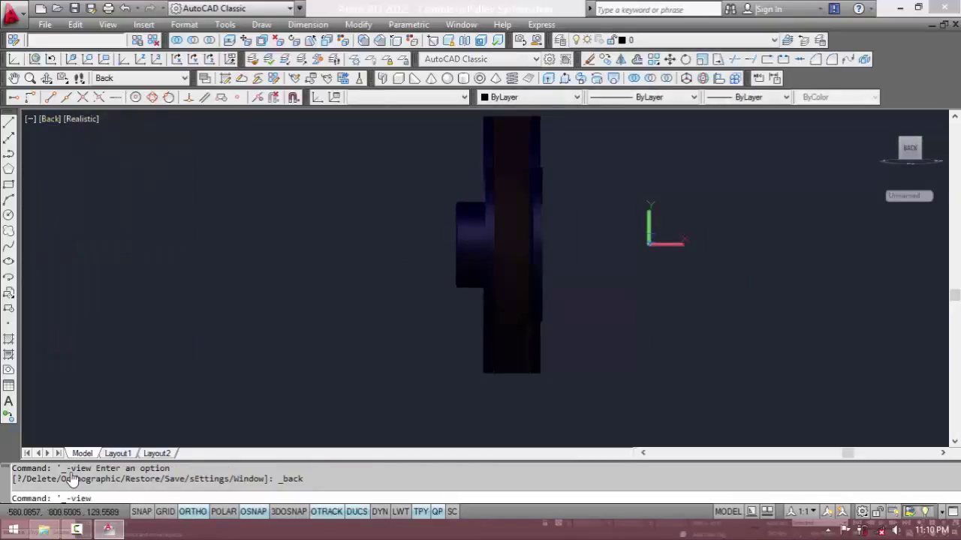
click(71, 118)
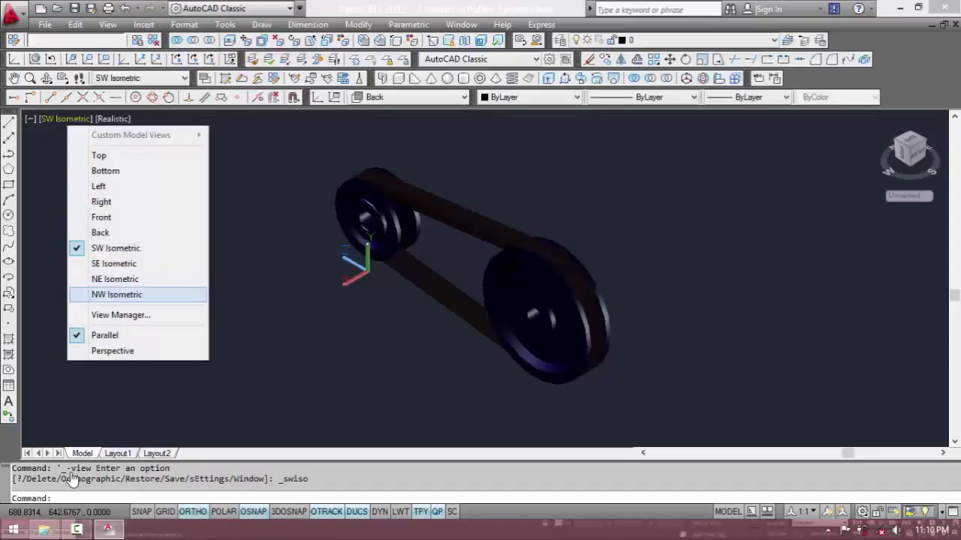
click(116, 294)
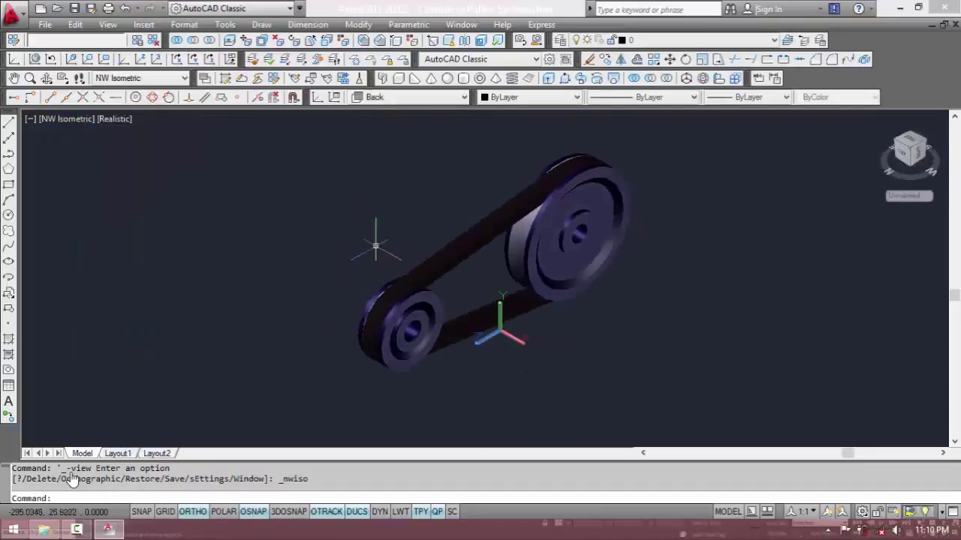